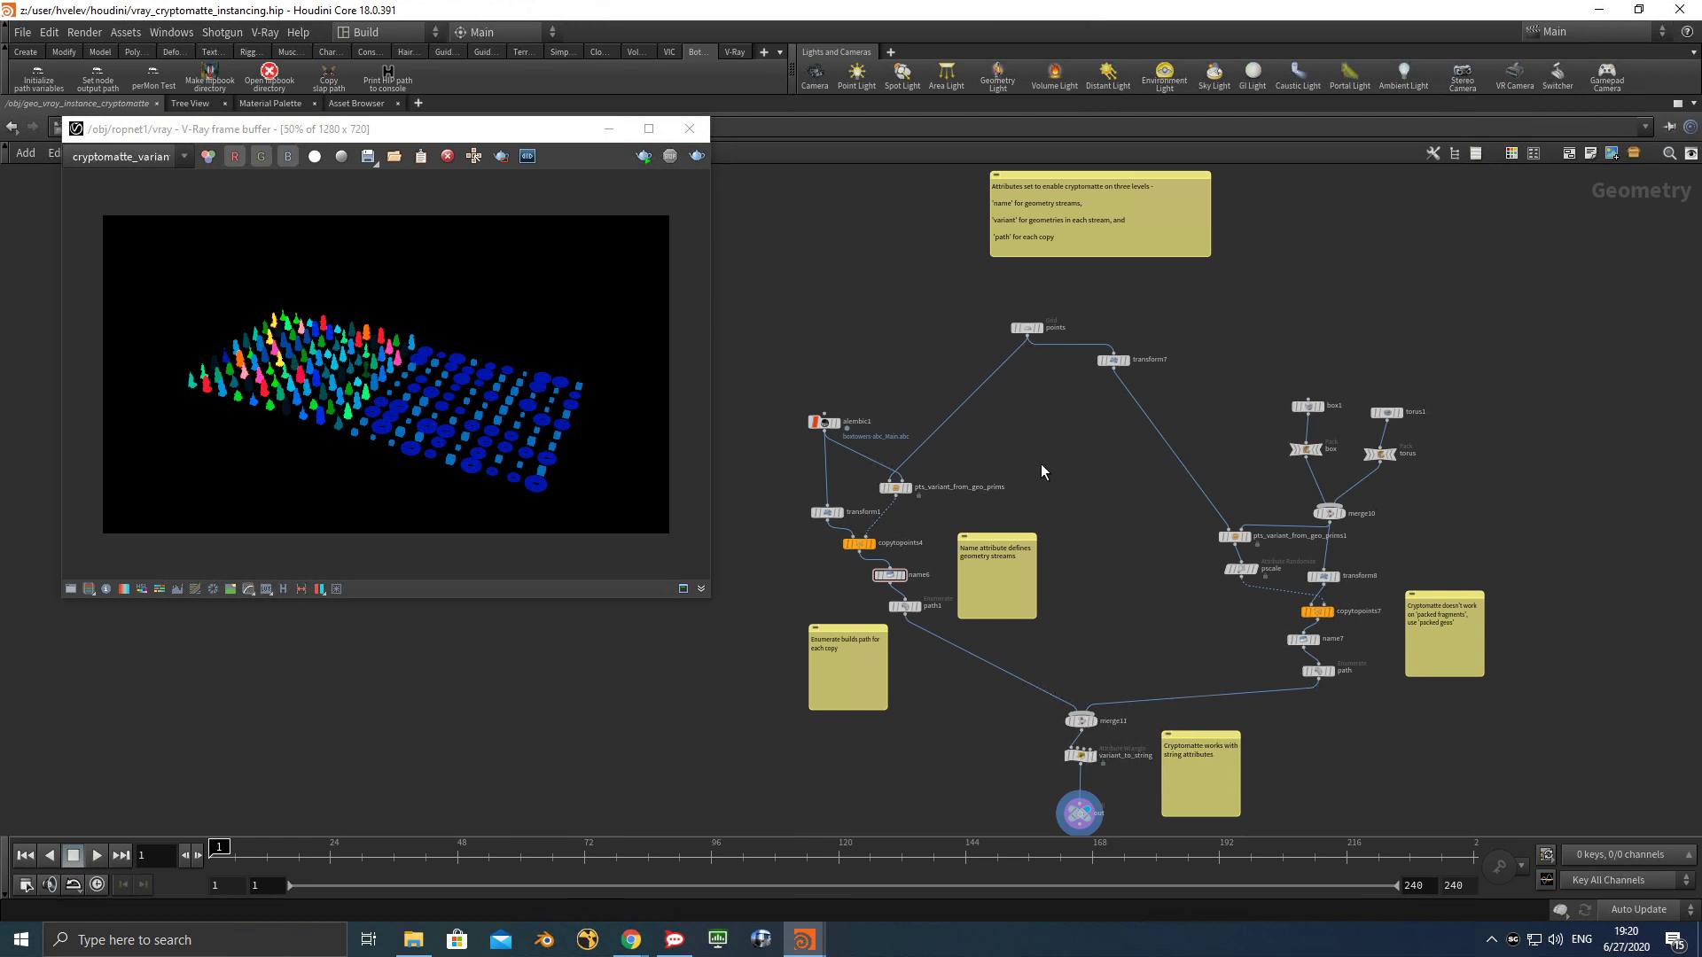
Restore the multi-pane layout from the maximized network view and move the V-Ray frame buffer clear of the tori and the node network.
key("ctrl+b")
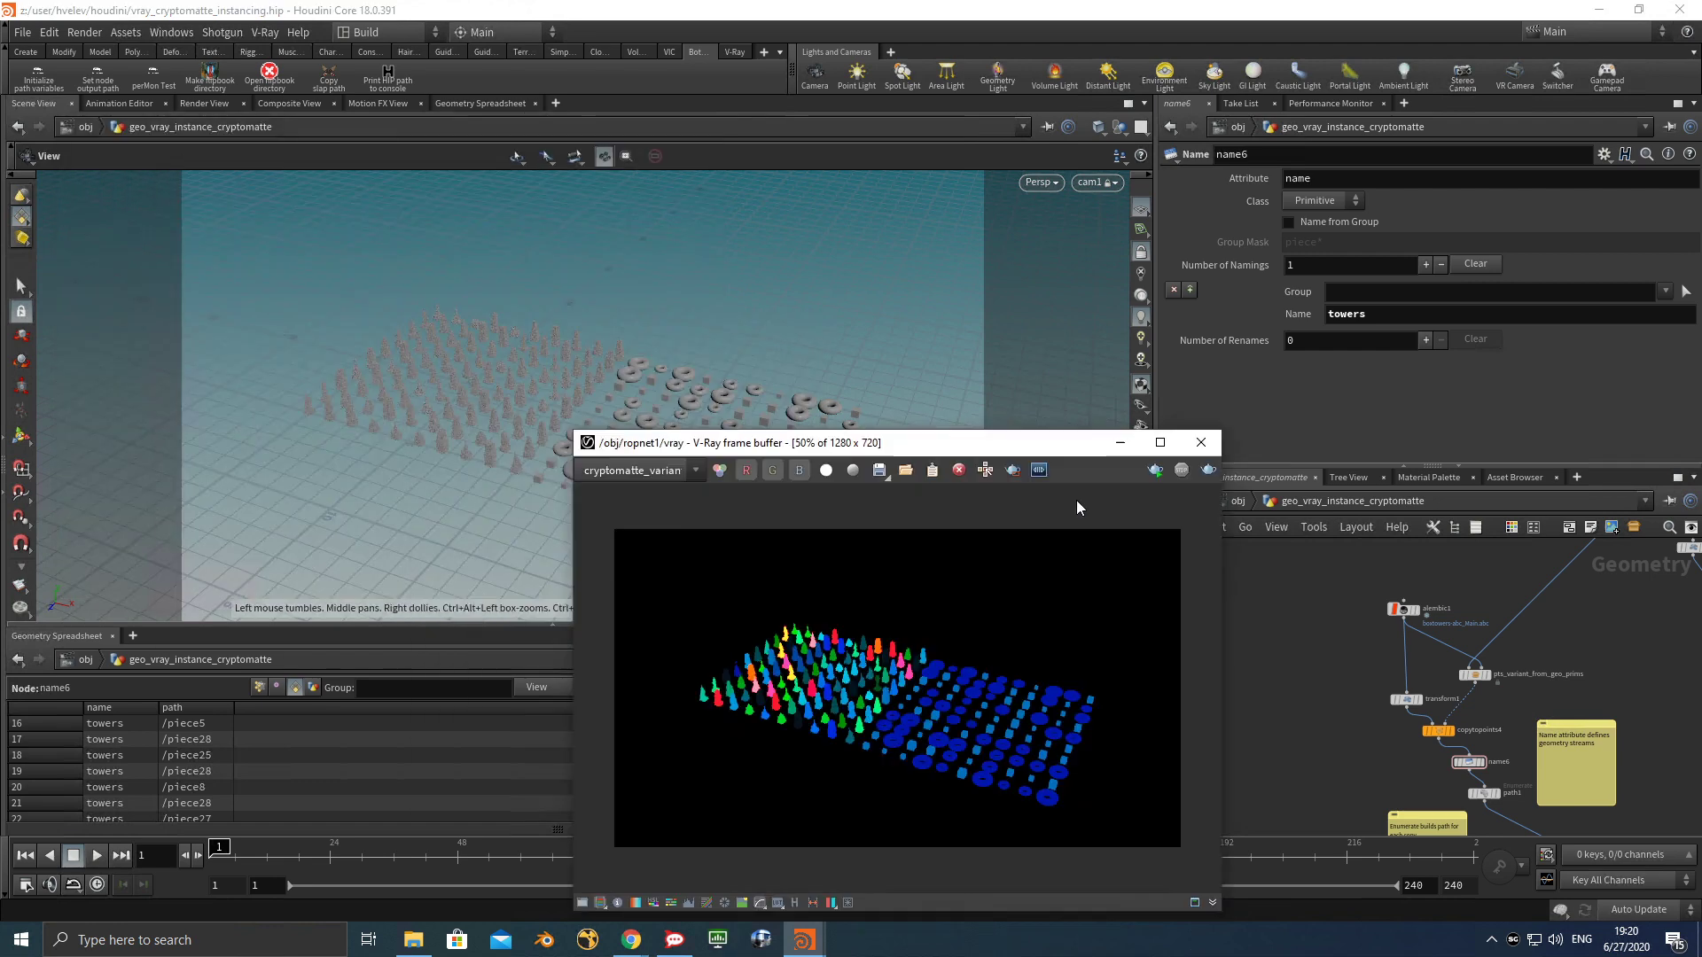
left_click_drag(1064, 442, 1347, 111)
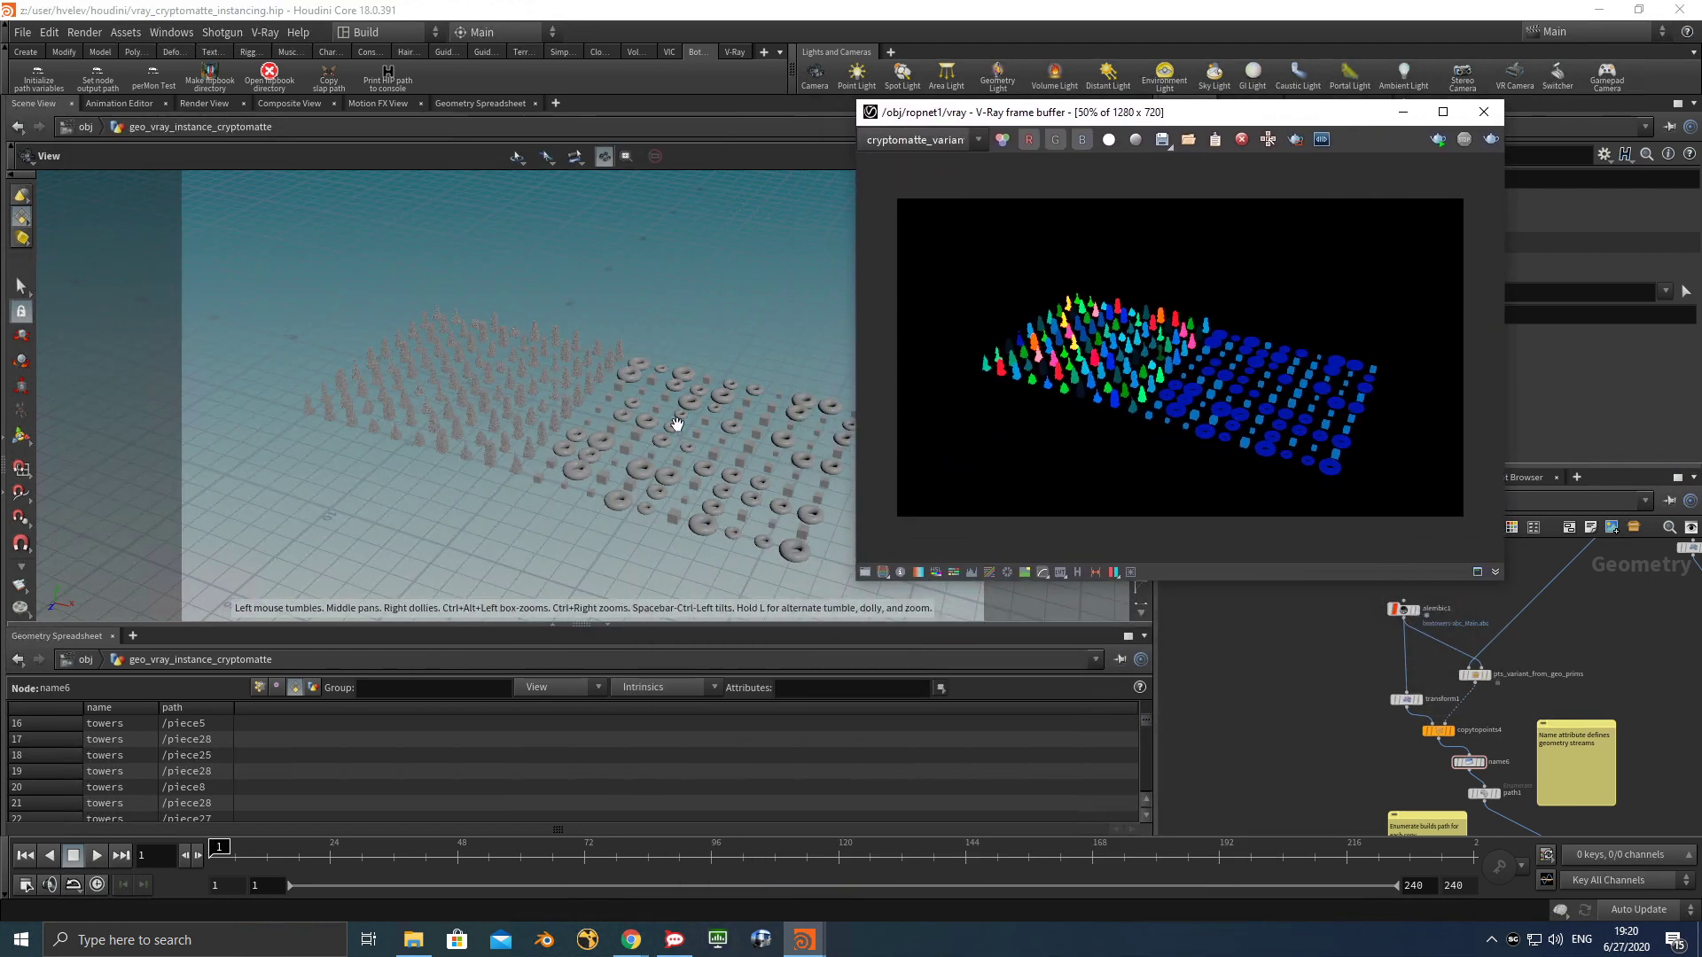
left_click(678, 422)
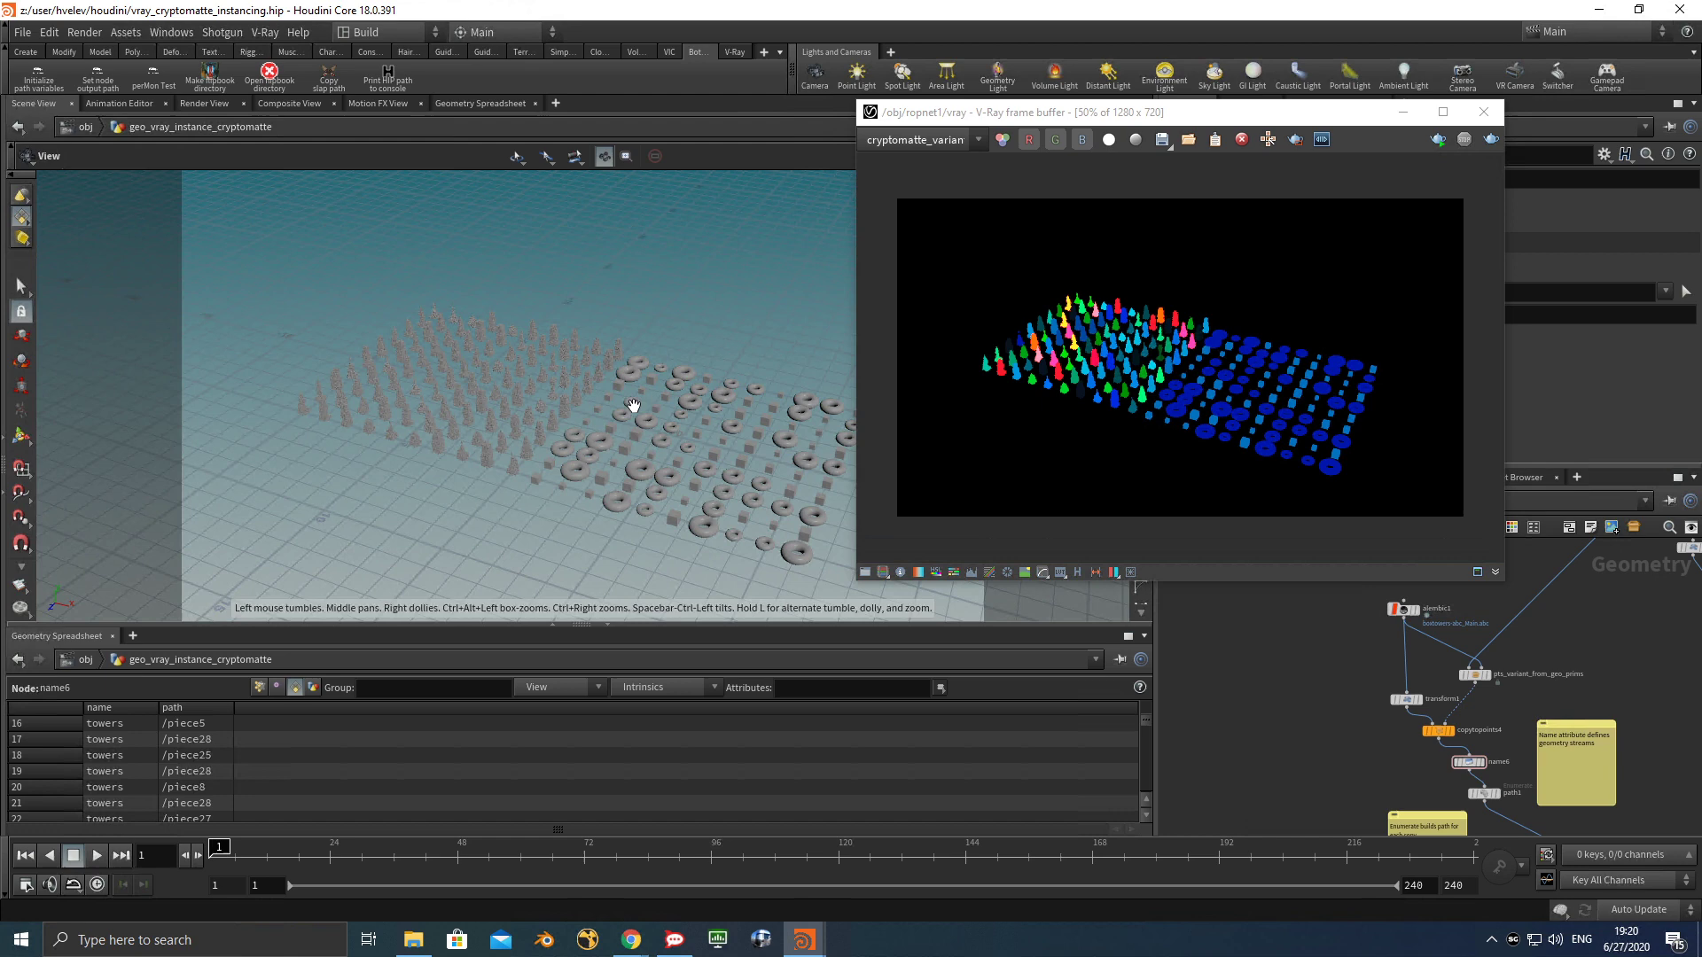
left_click_drag(1136, 104, 271, 362)
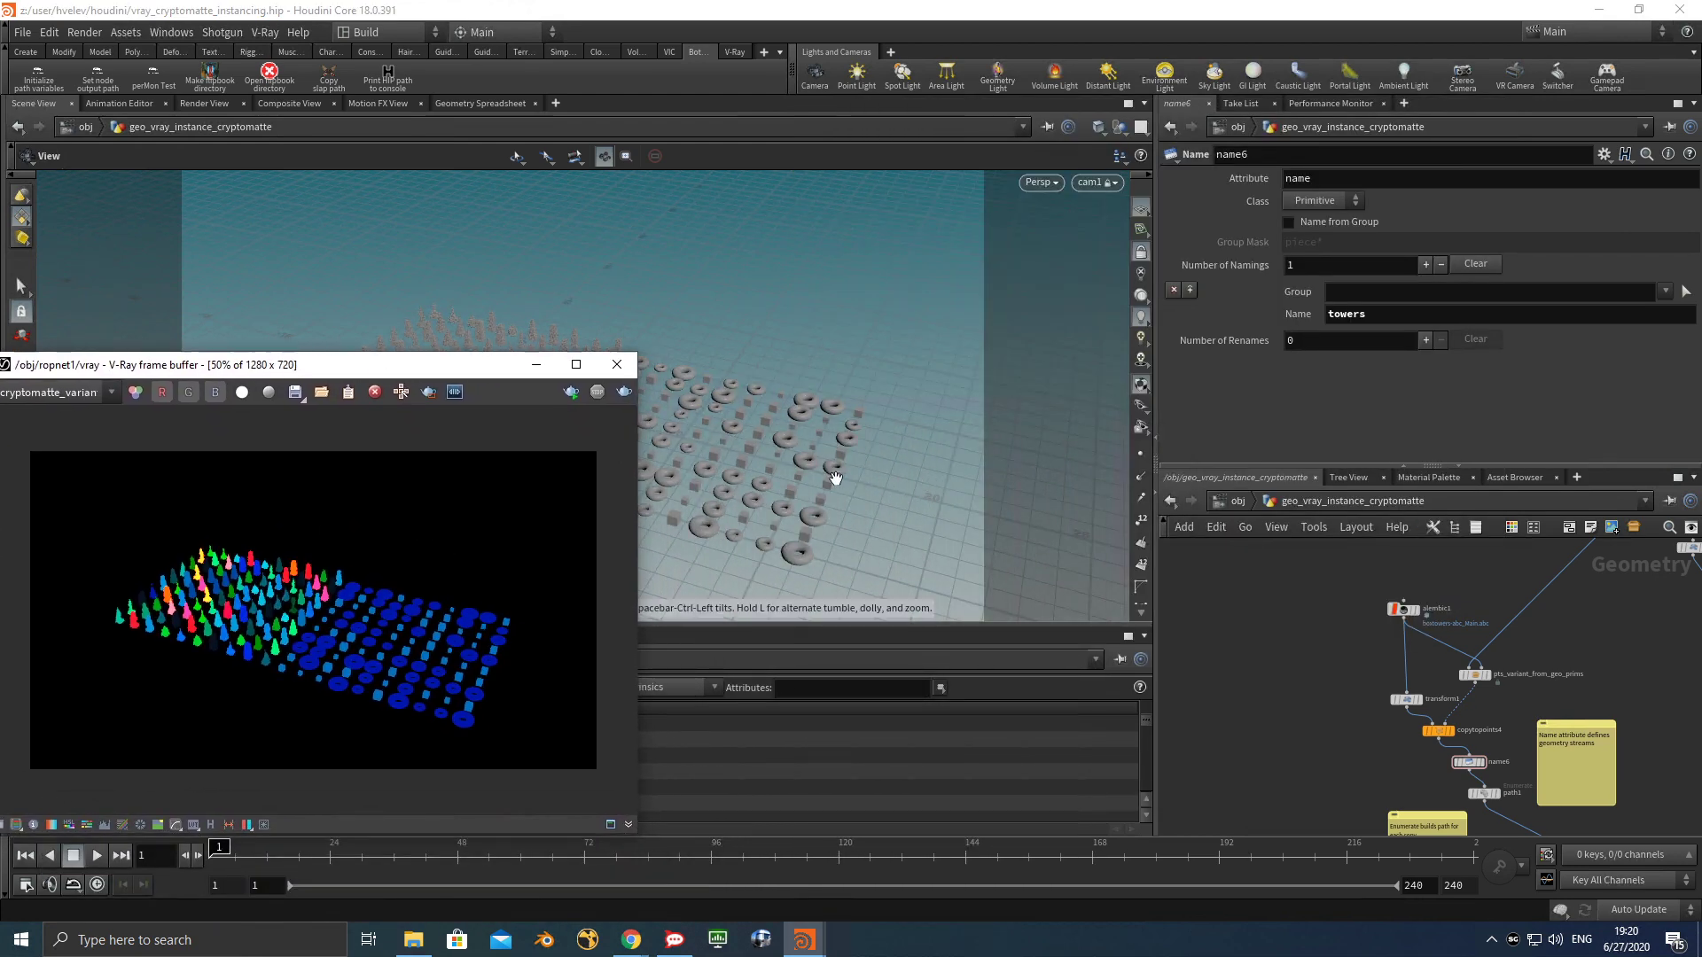
Examine the scattered towers, boxes and tori in the viewport and the node branch from alembic1 down to path1.
middle_click_drag(836, 478, 955, 439)
scroll(1430, 672, "up", 3)
middle_click_drag(1503, 678, 1519, 688)
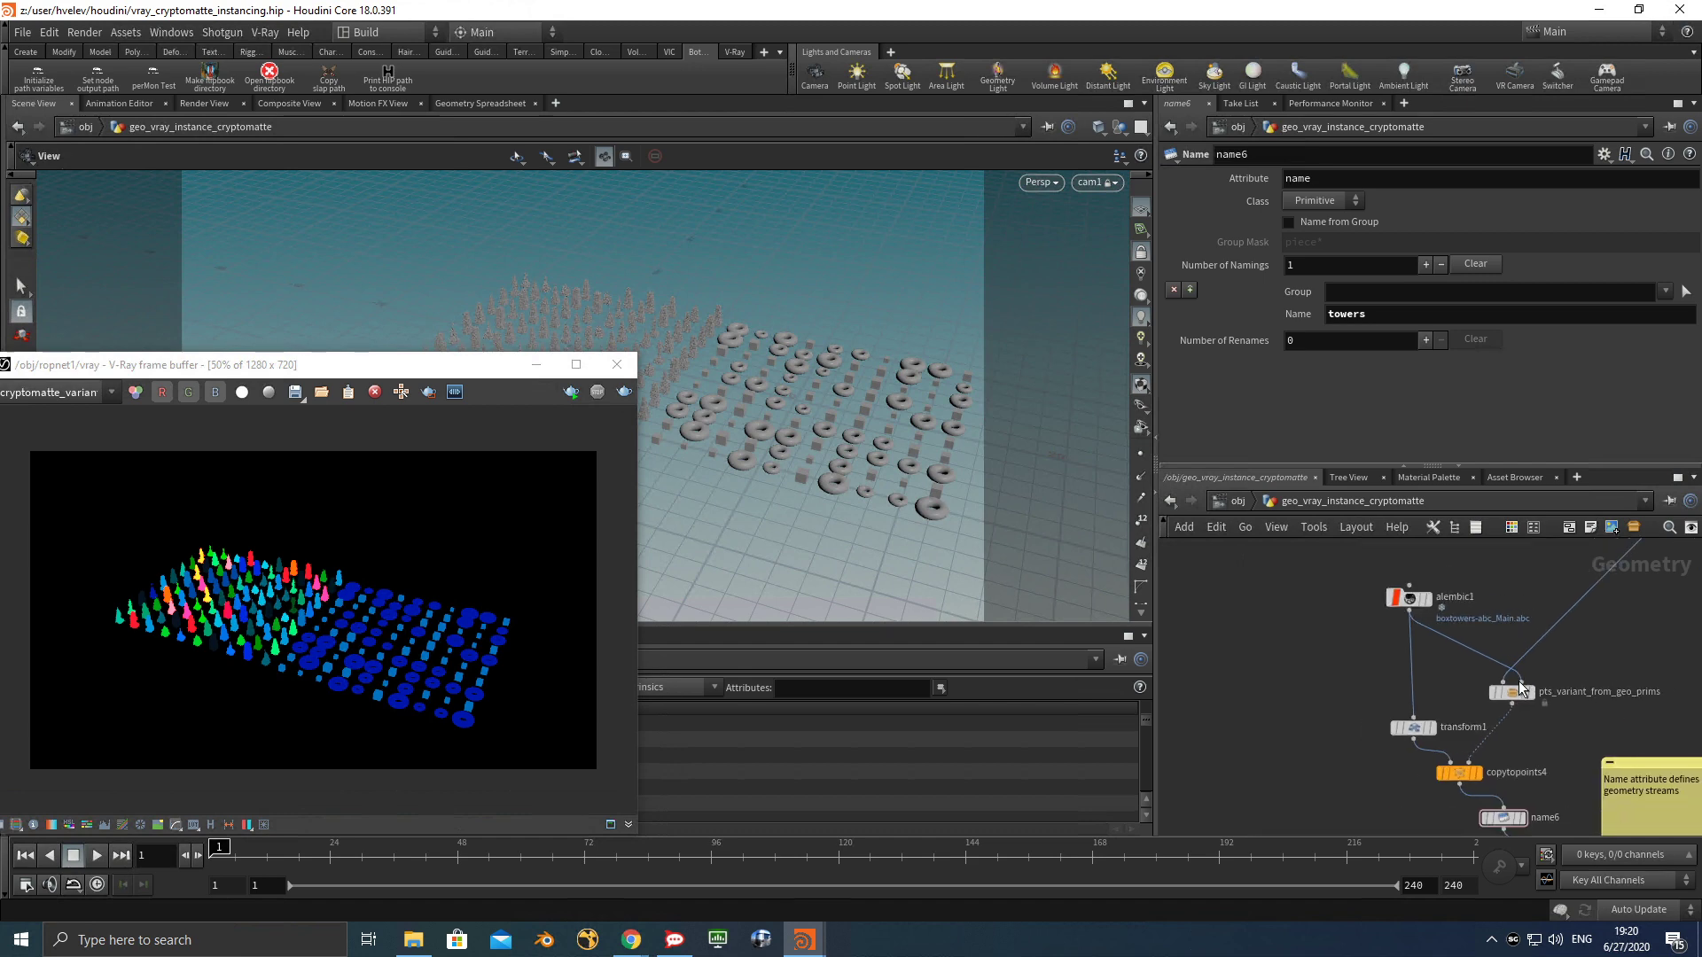
scroll(1459, 649, "down", 5)
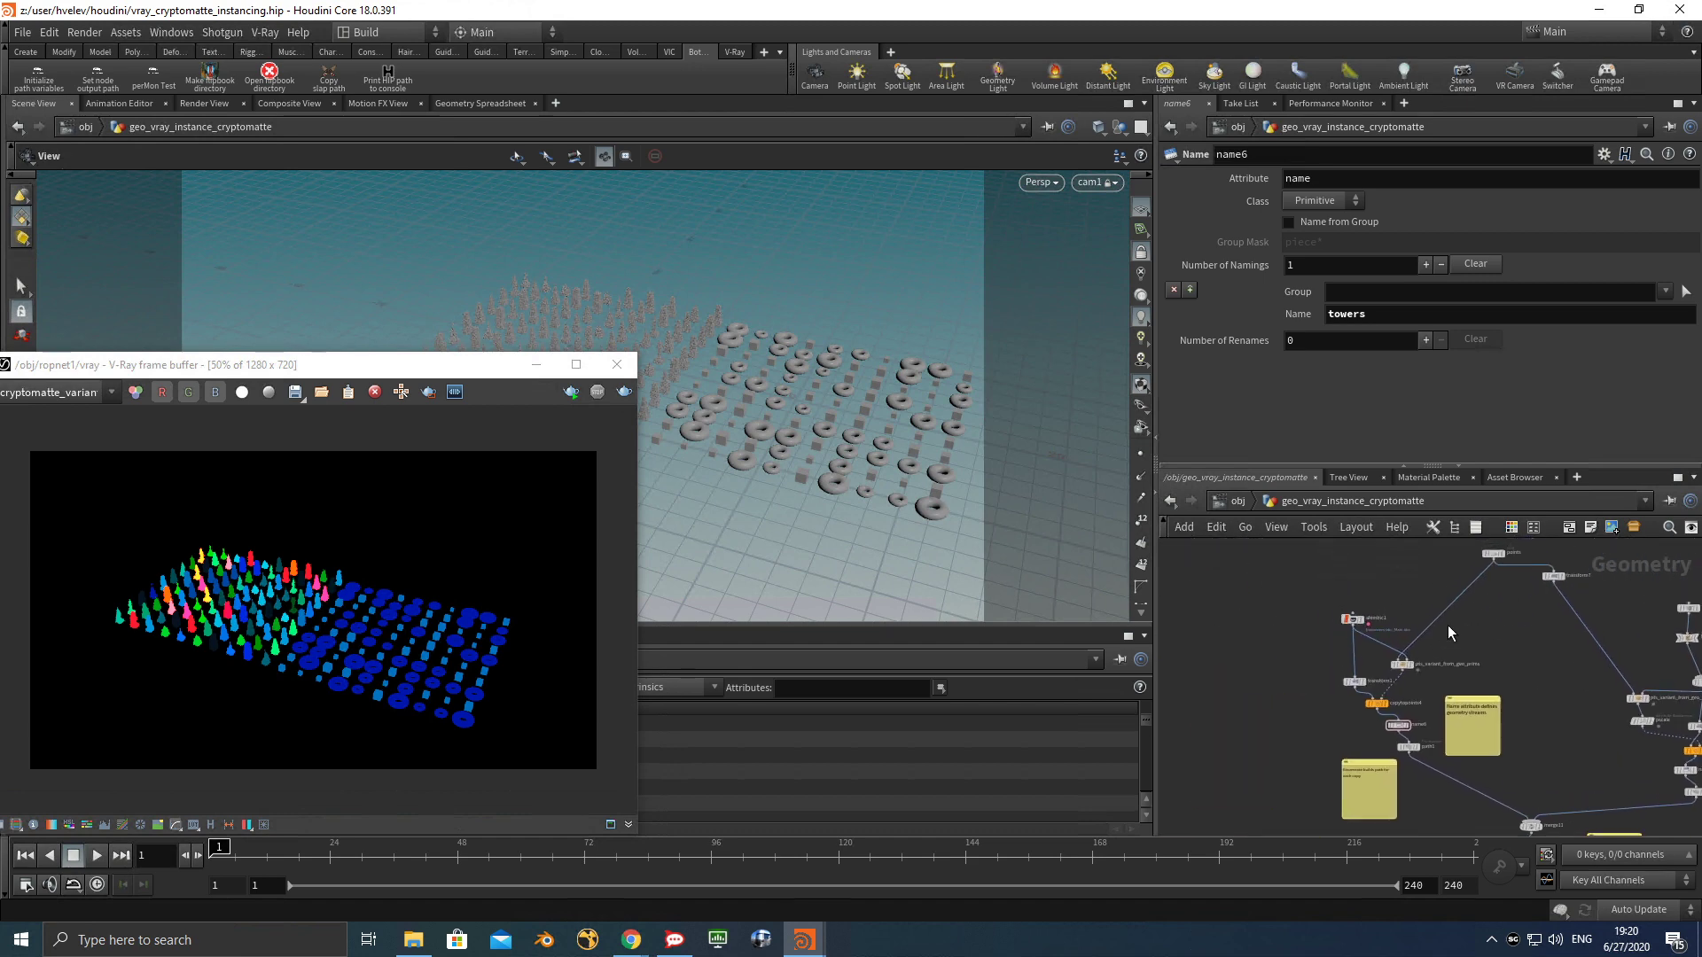
left_click_drag(813, 460, 775, 453)
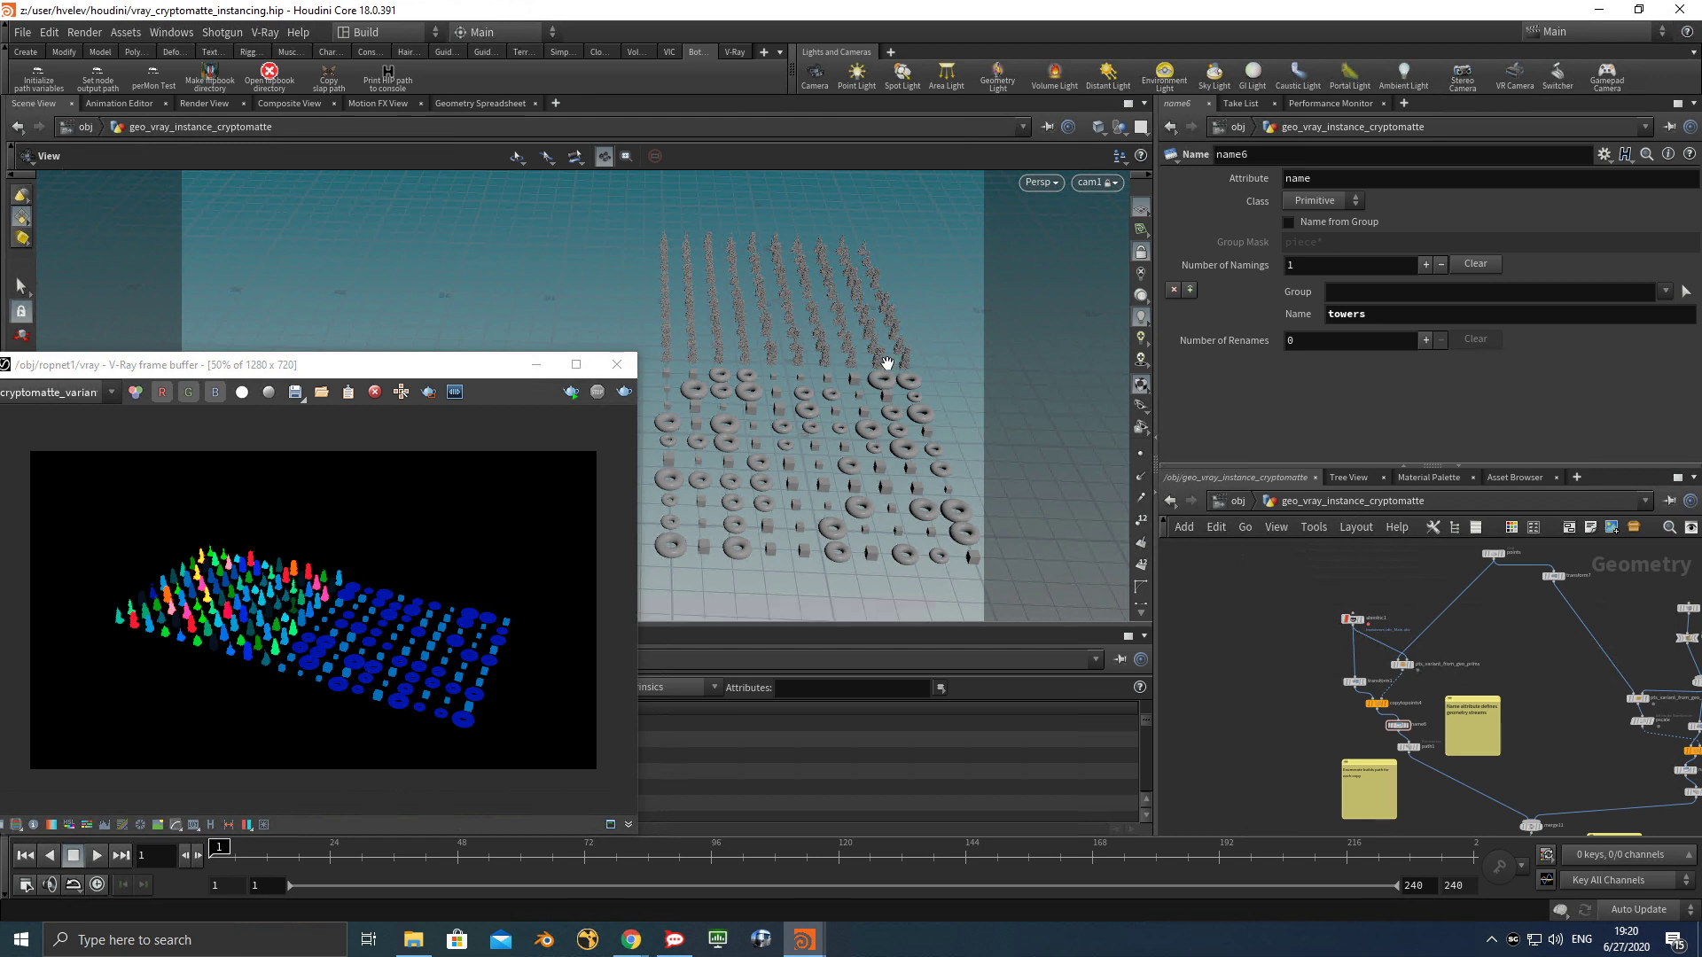
scroll(1465, 600, "up", 4)
middle_click_drag(1484, 637, 1443, 707)
scroll(1462, 717, "down", 2)
middle_click_drag(1274, 777, 1334, 597)
scroll(1353, 699, "up", 4)
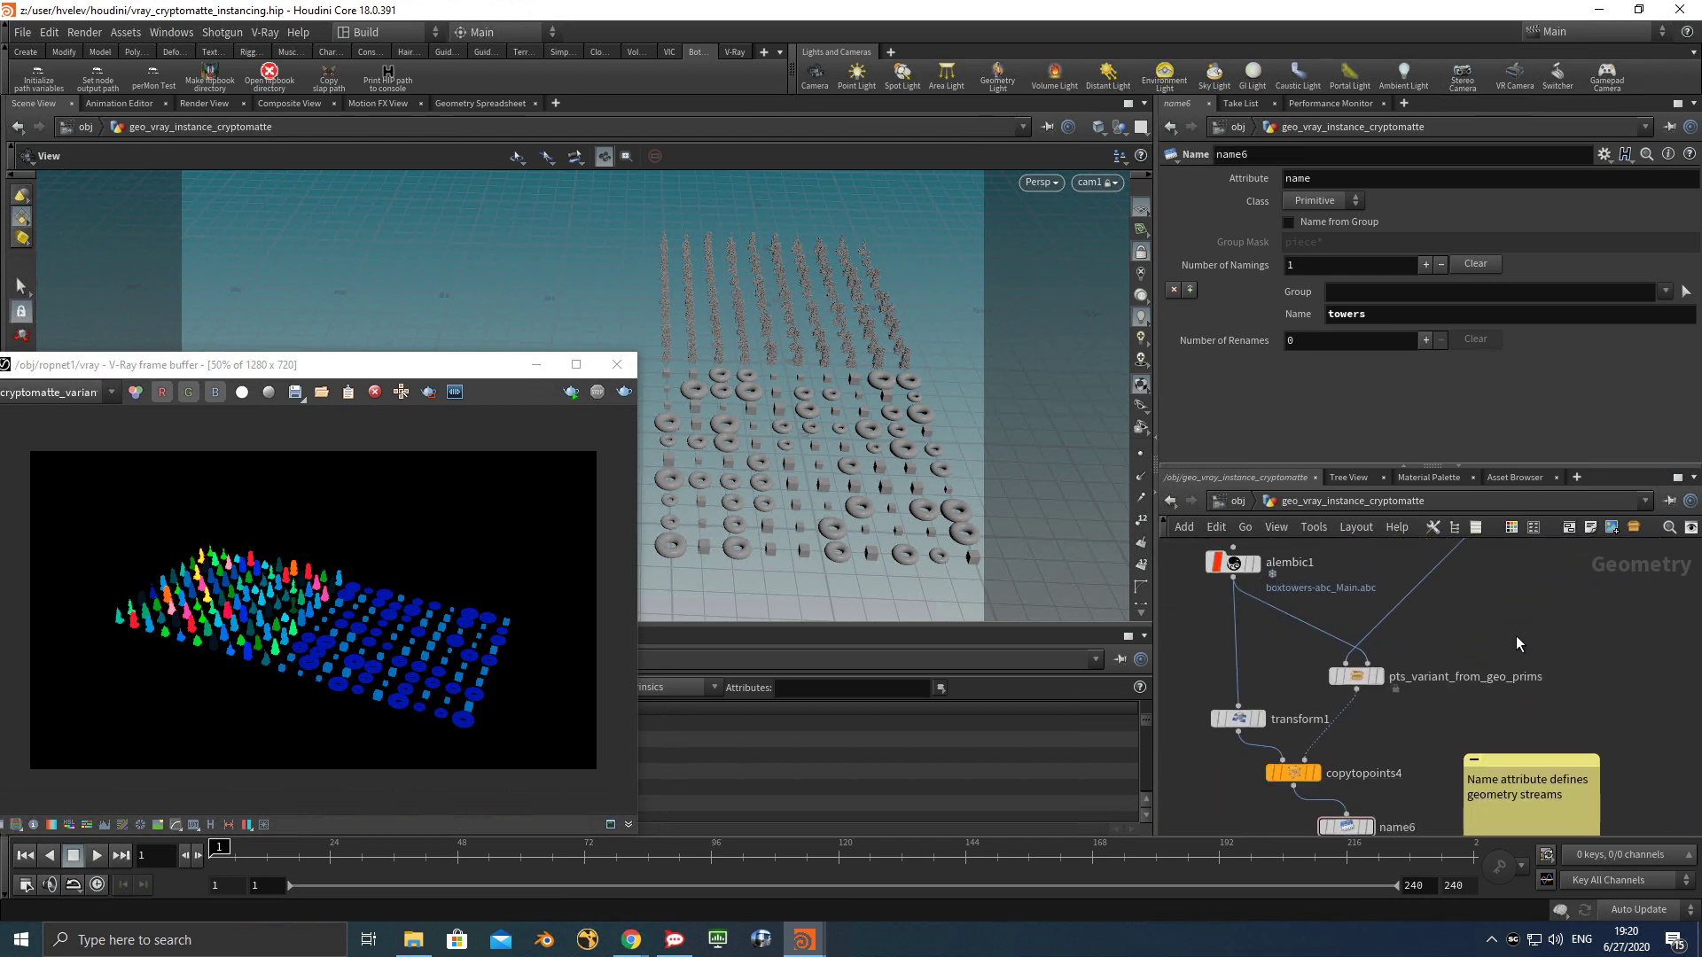
middle_click_drag(1516, 637, 1516, 573)
mouse_move(1401, 696)
middle_mouse_down()
mouse_move(1384, 642)
mouse_move(1385, 680)
middle_mouse_up()
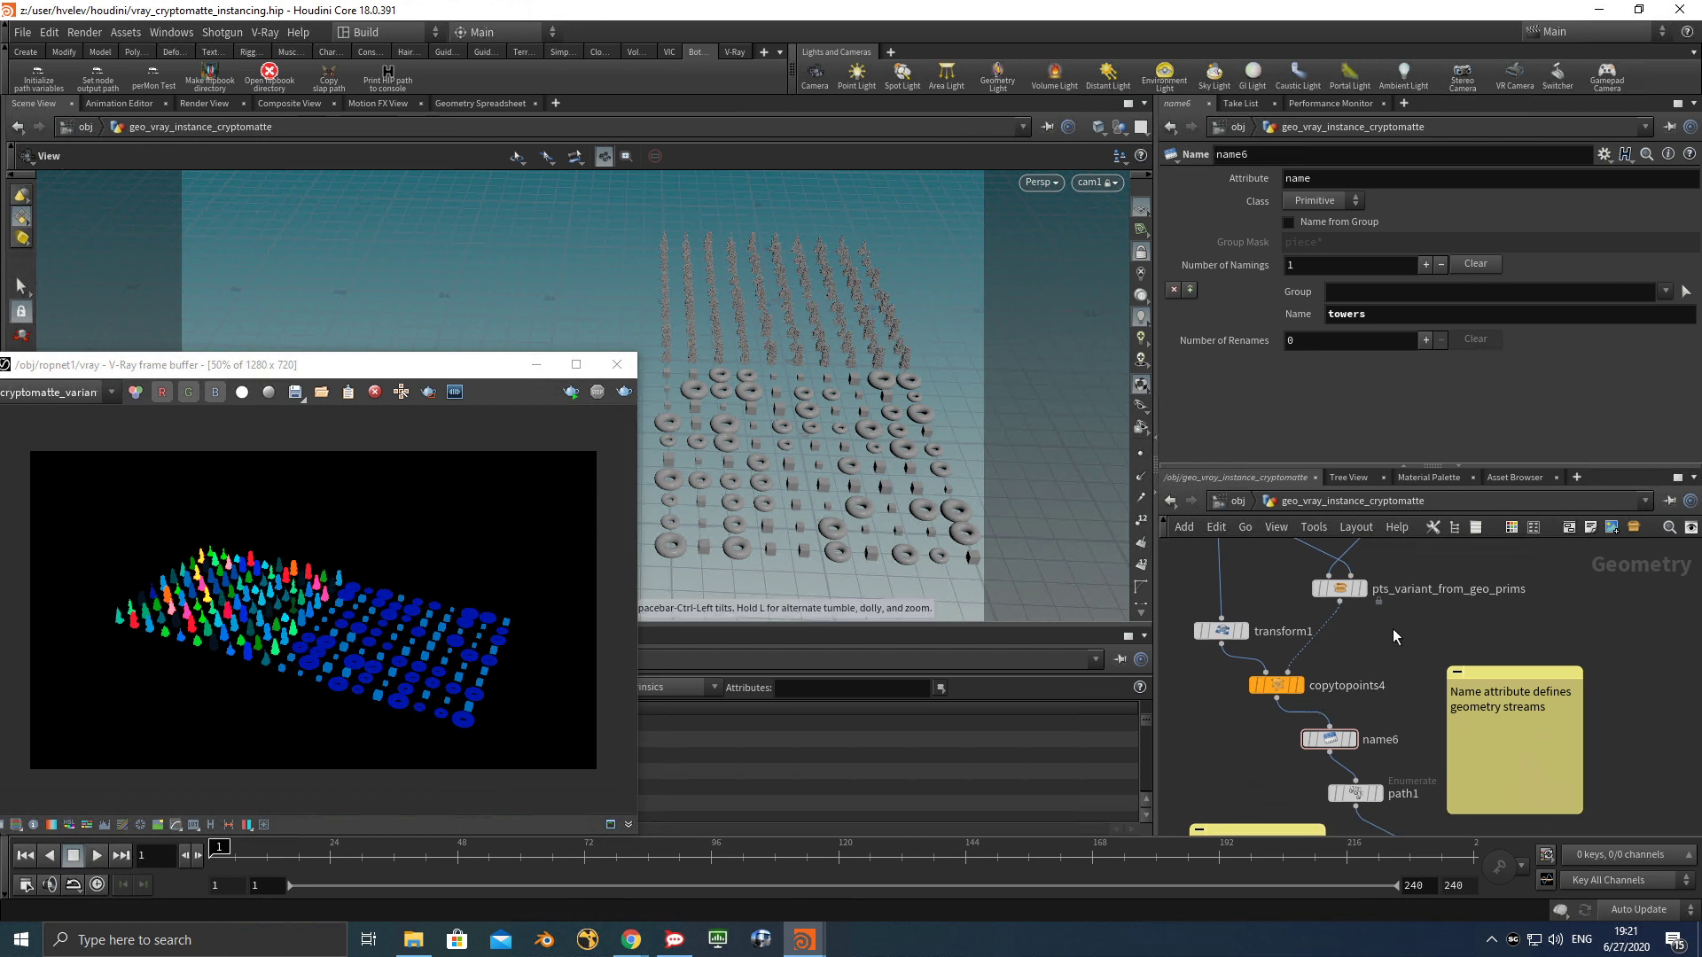
Inspect the Copy to Points parameters of copytopoints4 in the tower branch and copytopoints7 in the box and torus branch.
middle_click_drag(1397, 631, 1439, 716)
left_click(1322, 773)
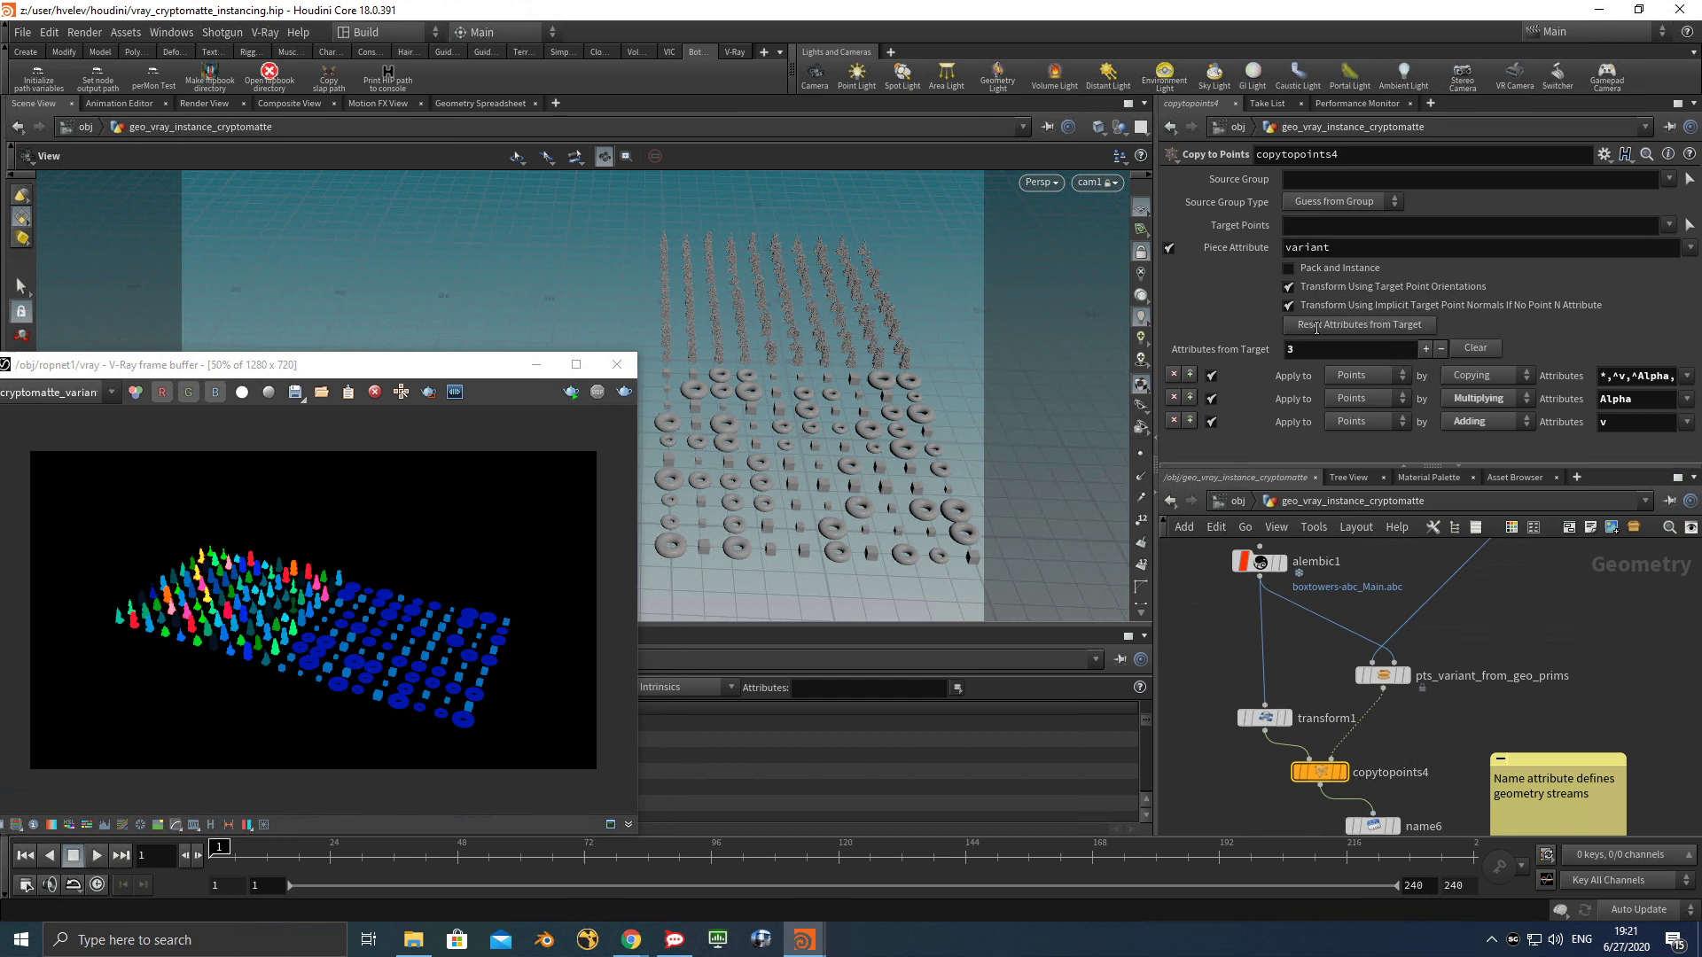
scroll(1471, 635, "down", 3)
middle_click_drag(1471, 634, 1230, 628)
scroll(1418, 687, "up", 2)
left_click(1342, 784)
Examine the box and torus branch from the packed inputs through copytopoints7, name7 and path to merge11 and variant_to_string.
middle_click_drag(1427, 685, 1496, 744)
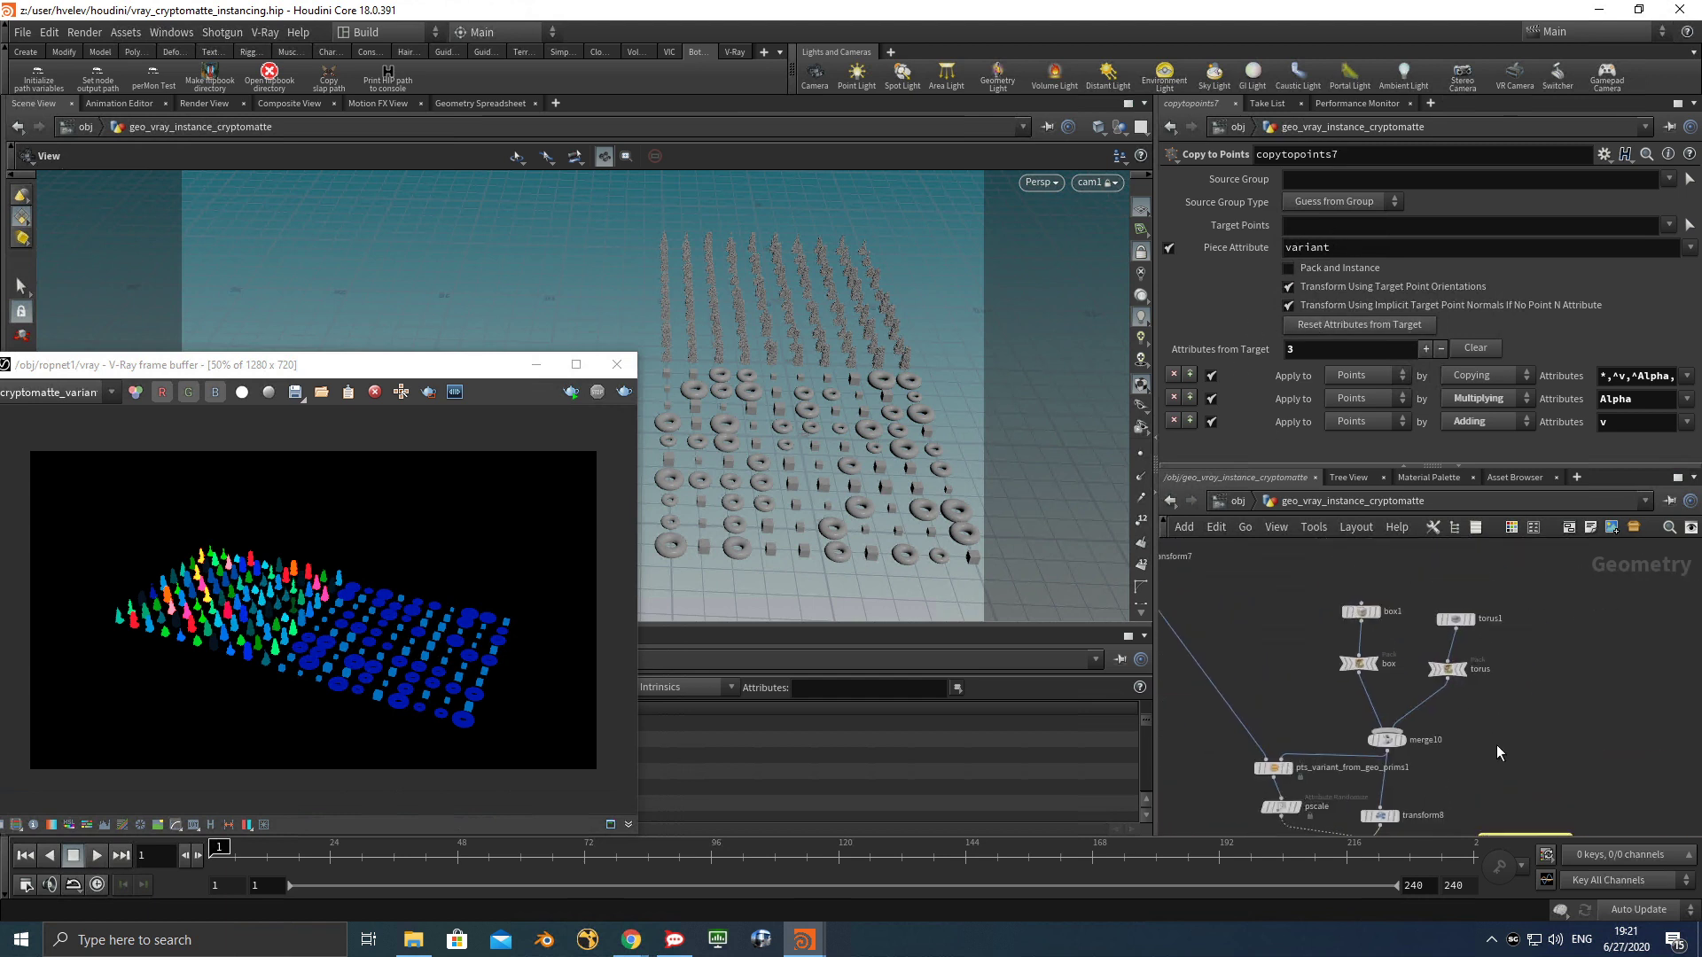
middle_click_drag(1406, 551, 1420, 610)
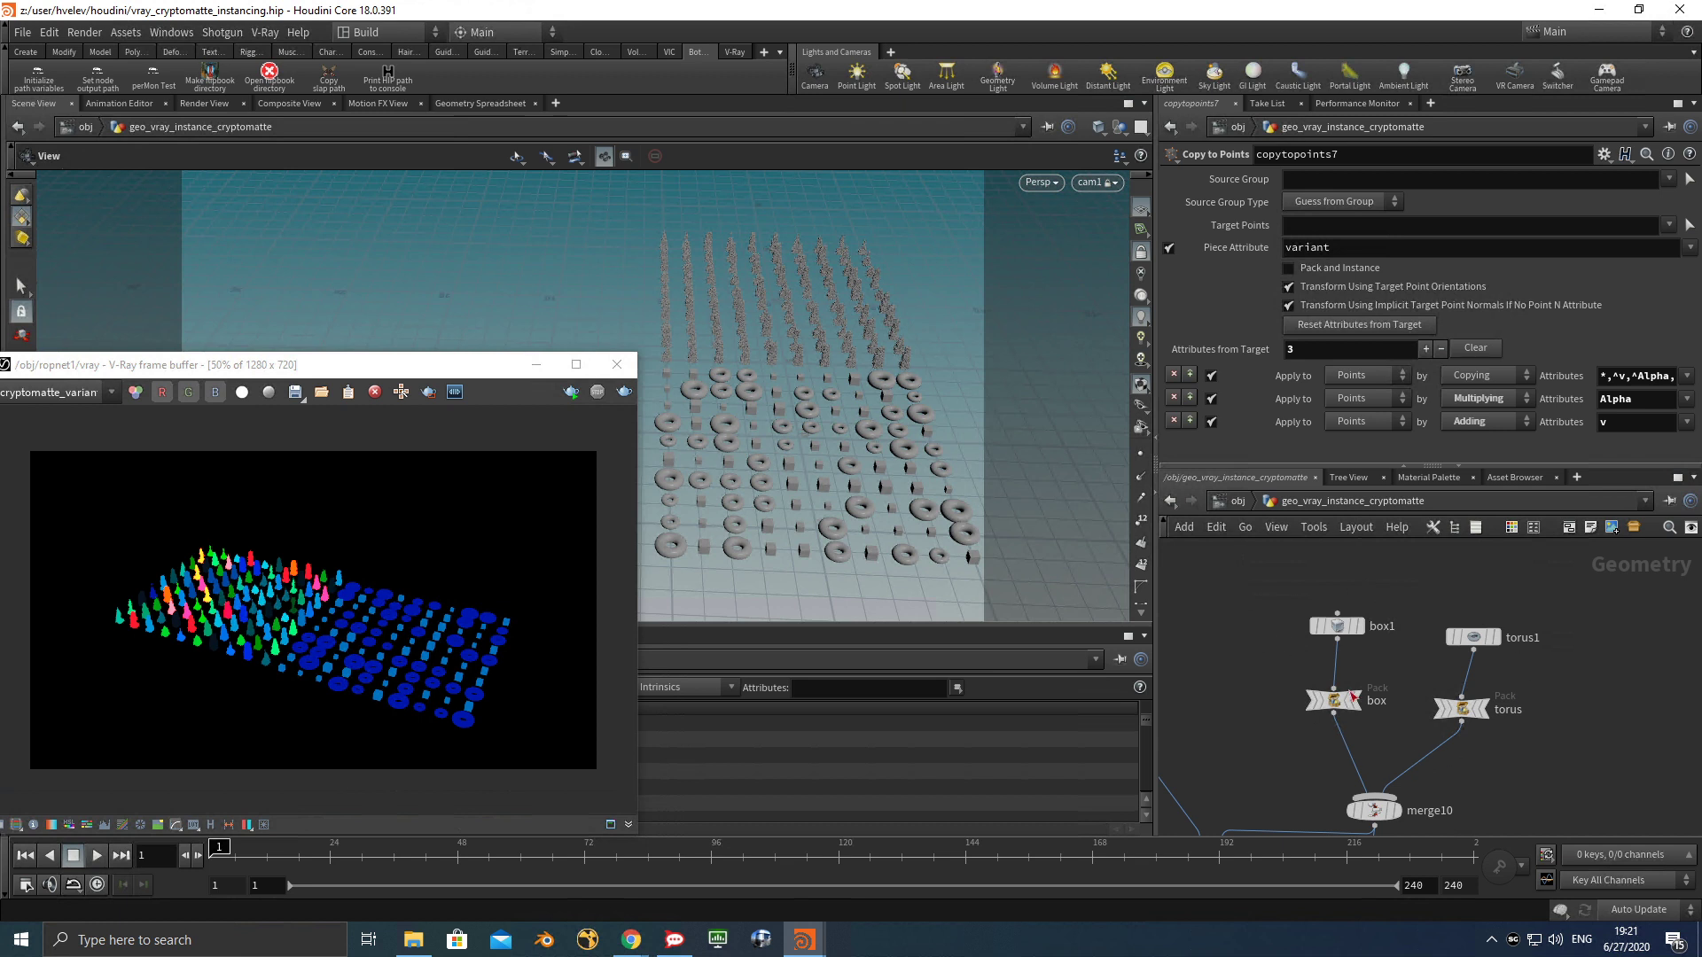
middle_click_drag(1567, 724, 1595, 608)
middle_click_drag(1403, 737, 1459, 637)
scroll(1379, 611, "down", 3)
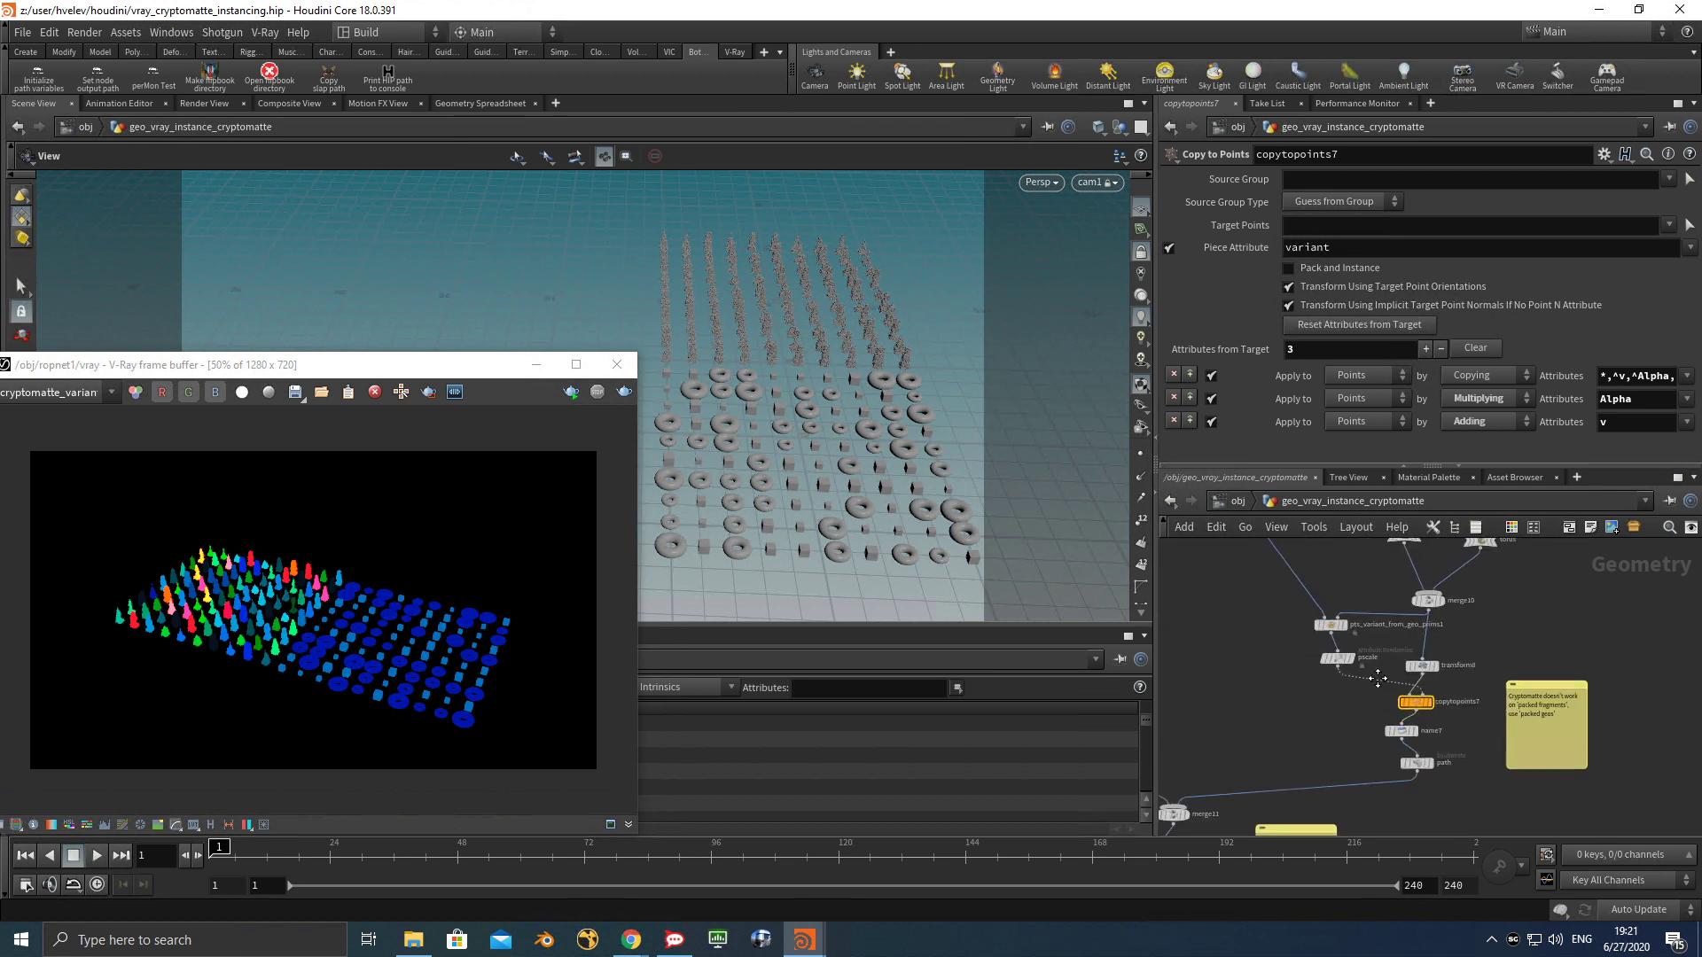
middle_click_drag(1290, 553, 1379, 697)
middle_click_drag(1454, 762, 1362, 623)
scroll(1507, 731, "up", 2)
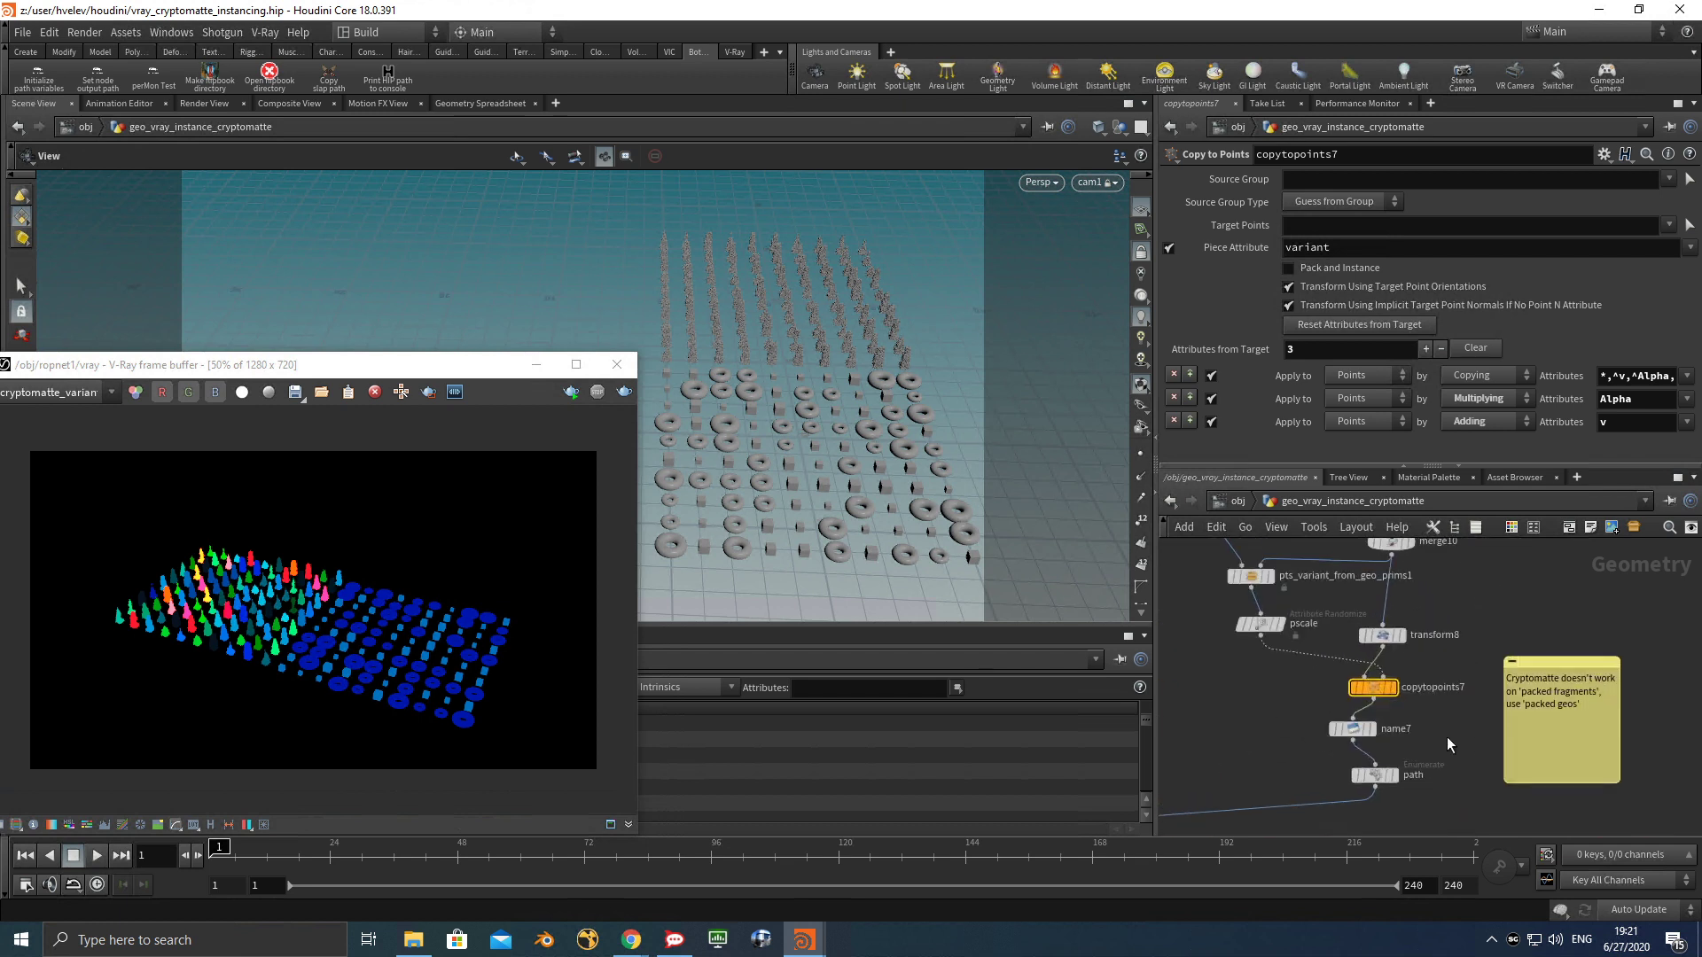
middle_click_drag(1318, 812, 1406, 714)
middle_click_drag(1181, 762, 1406, 695)
scroll(1406, 693, "down", 3)
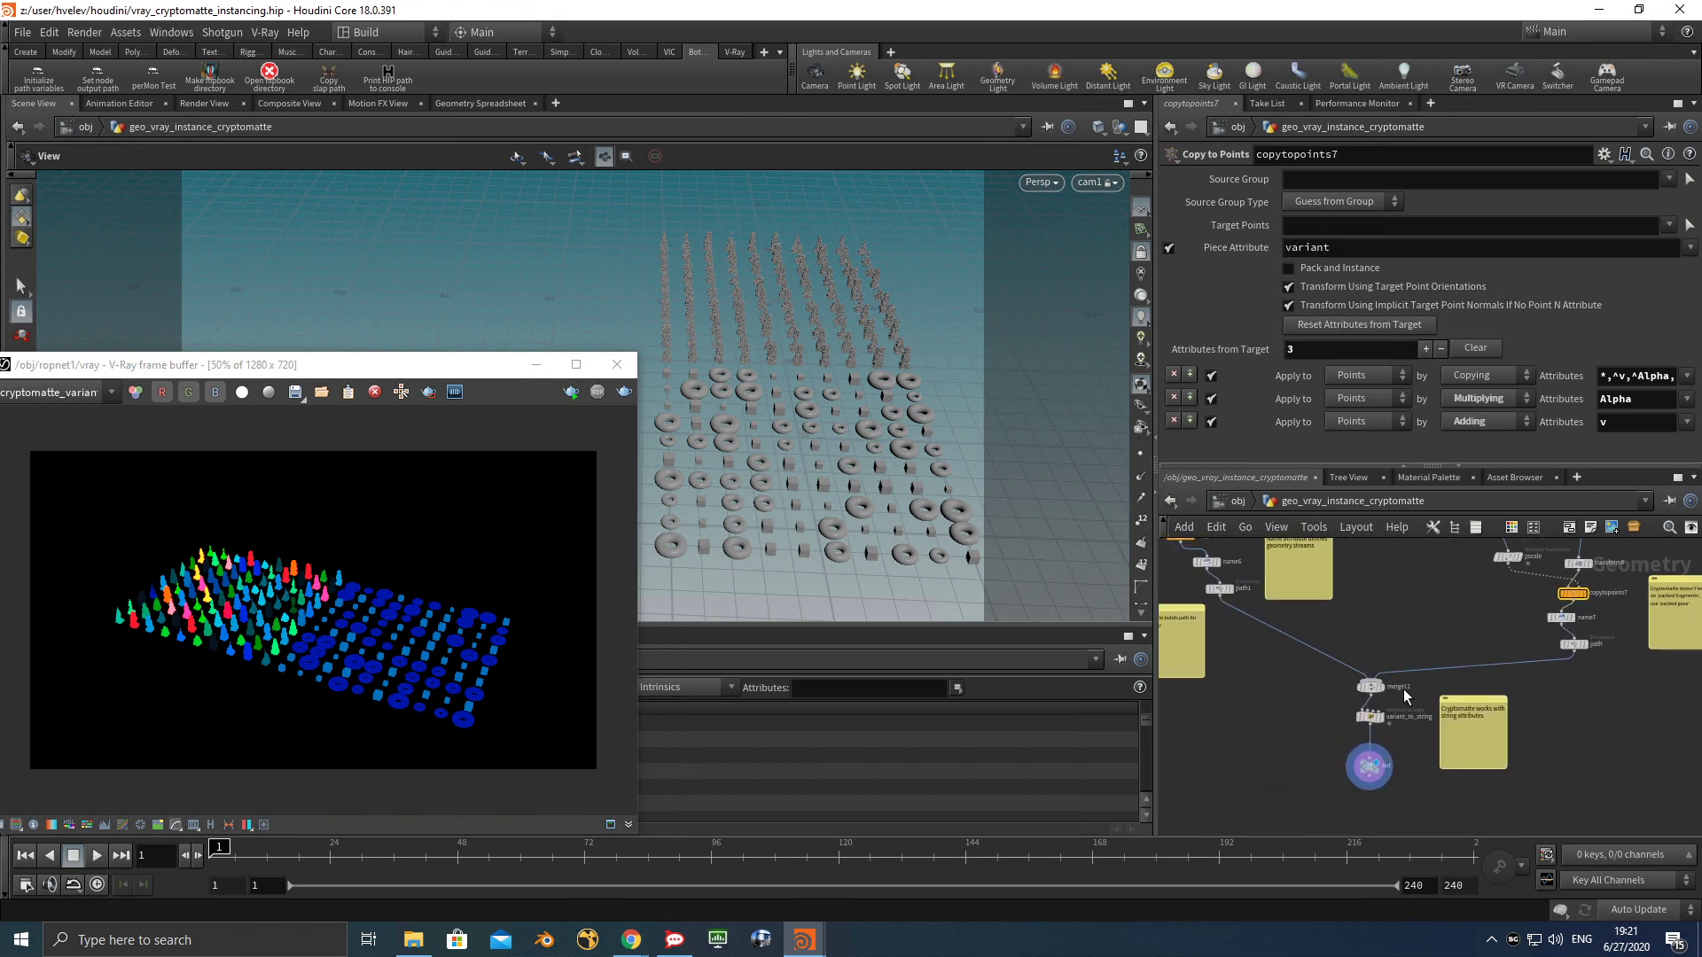
scroll(1405, 691, "up", 2)
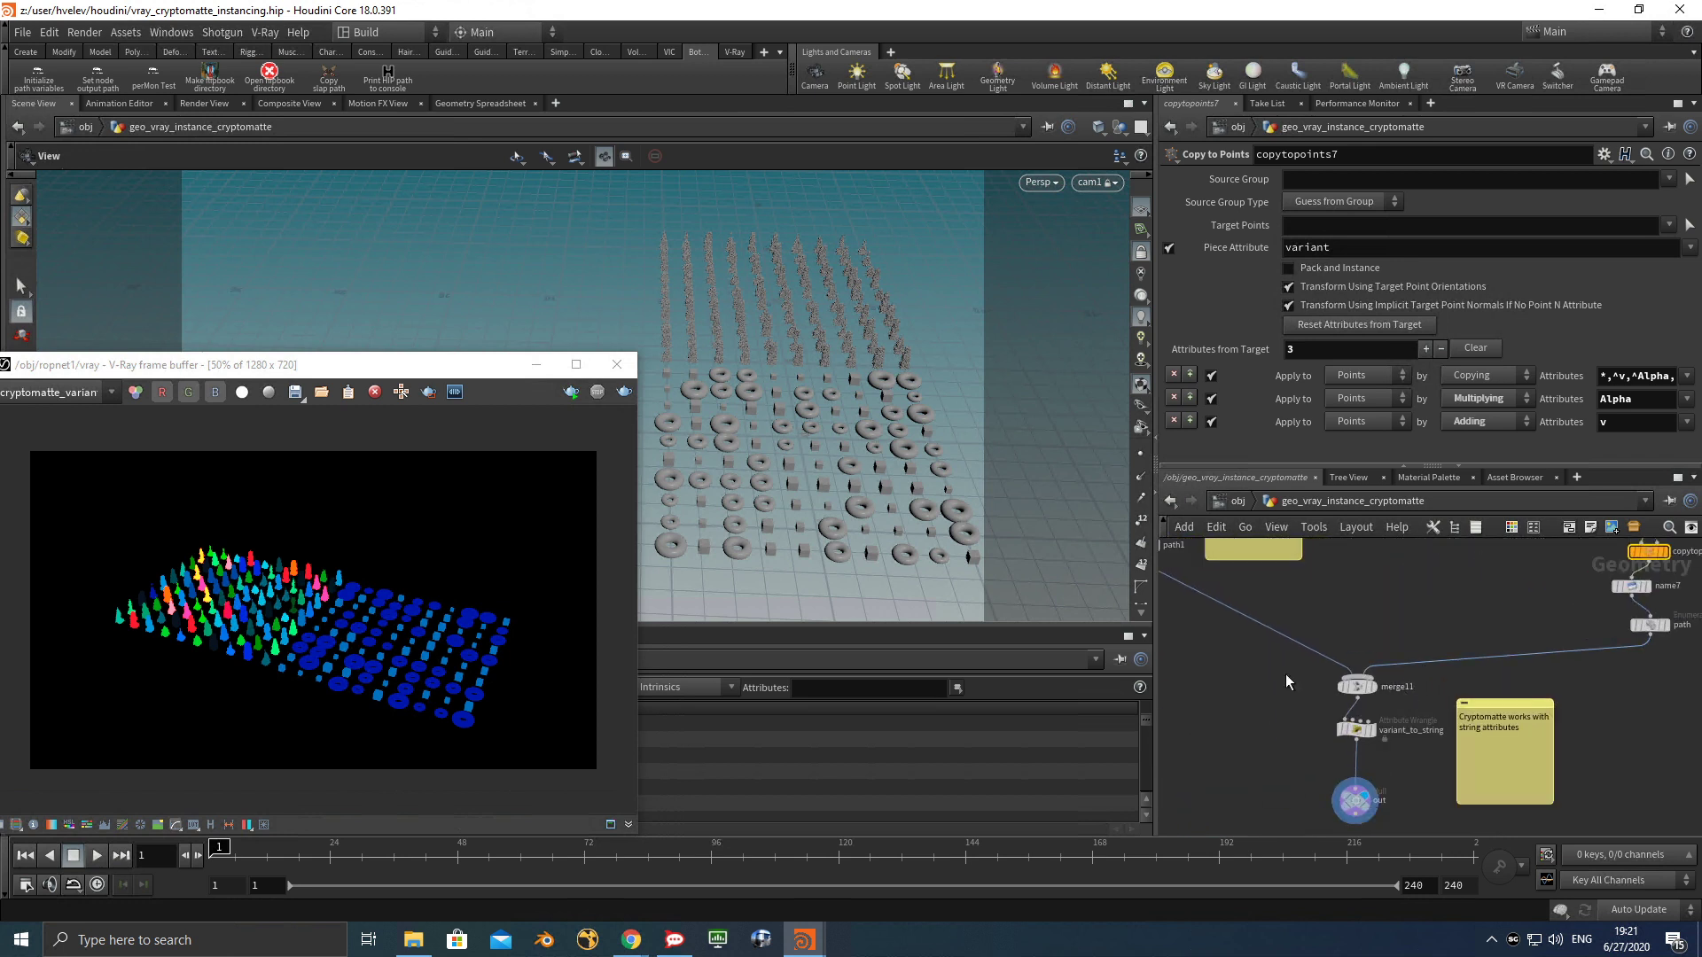
Select the out null at the end of the network to inspect its parameters and attributes.
left_click(1365, 801)
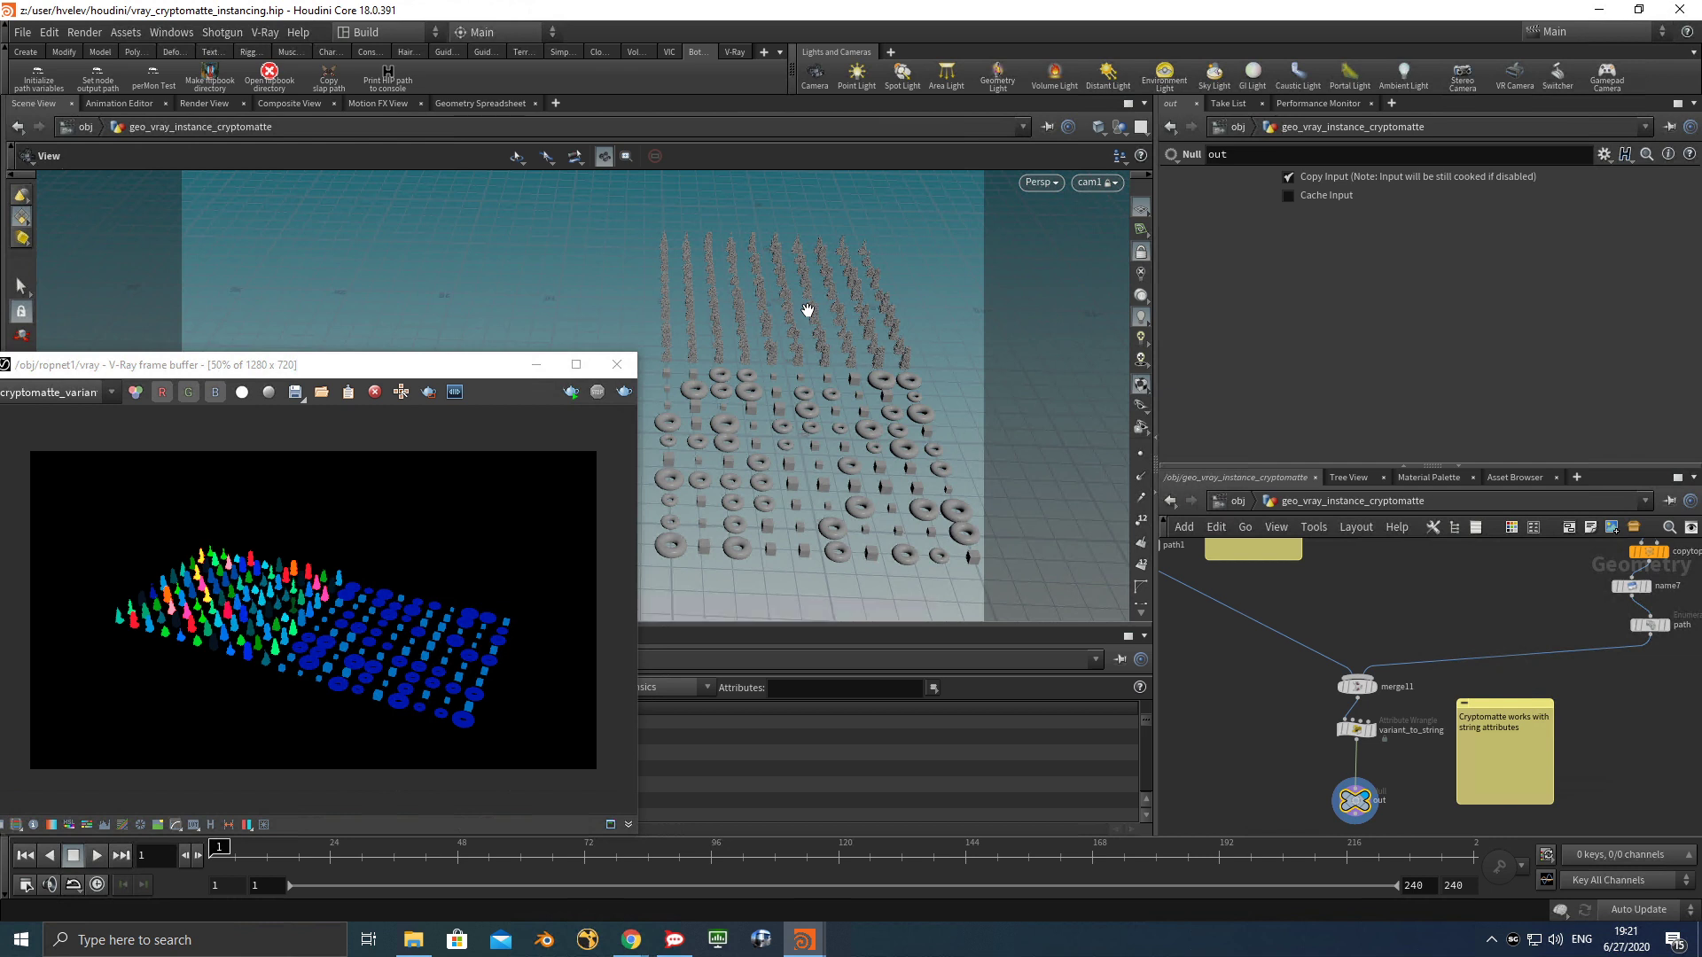
scroll(1347, 608, "down", 3)
middle_click_drag(1407, 594, 1375, 690)
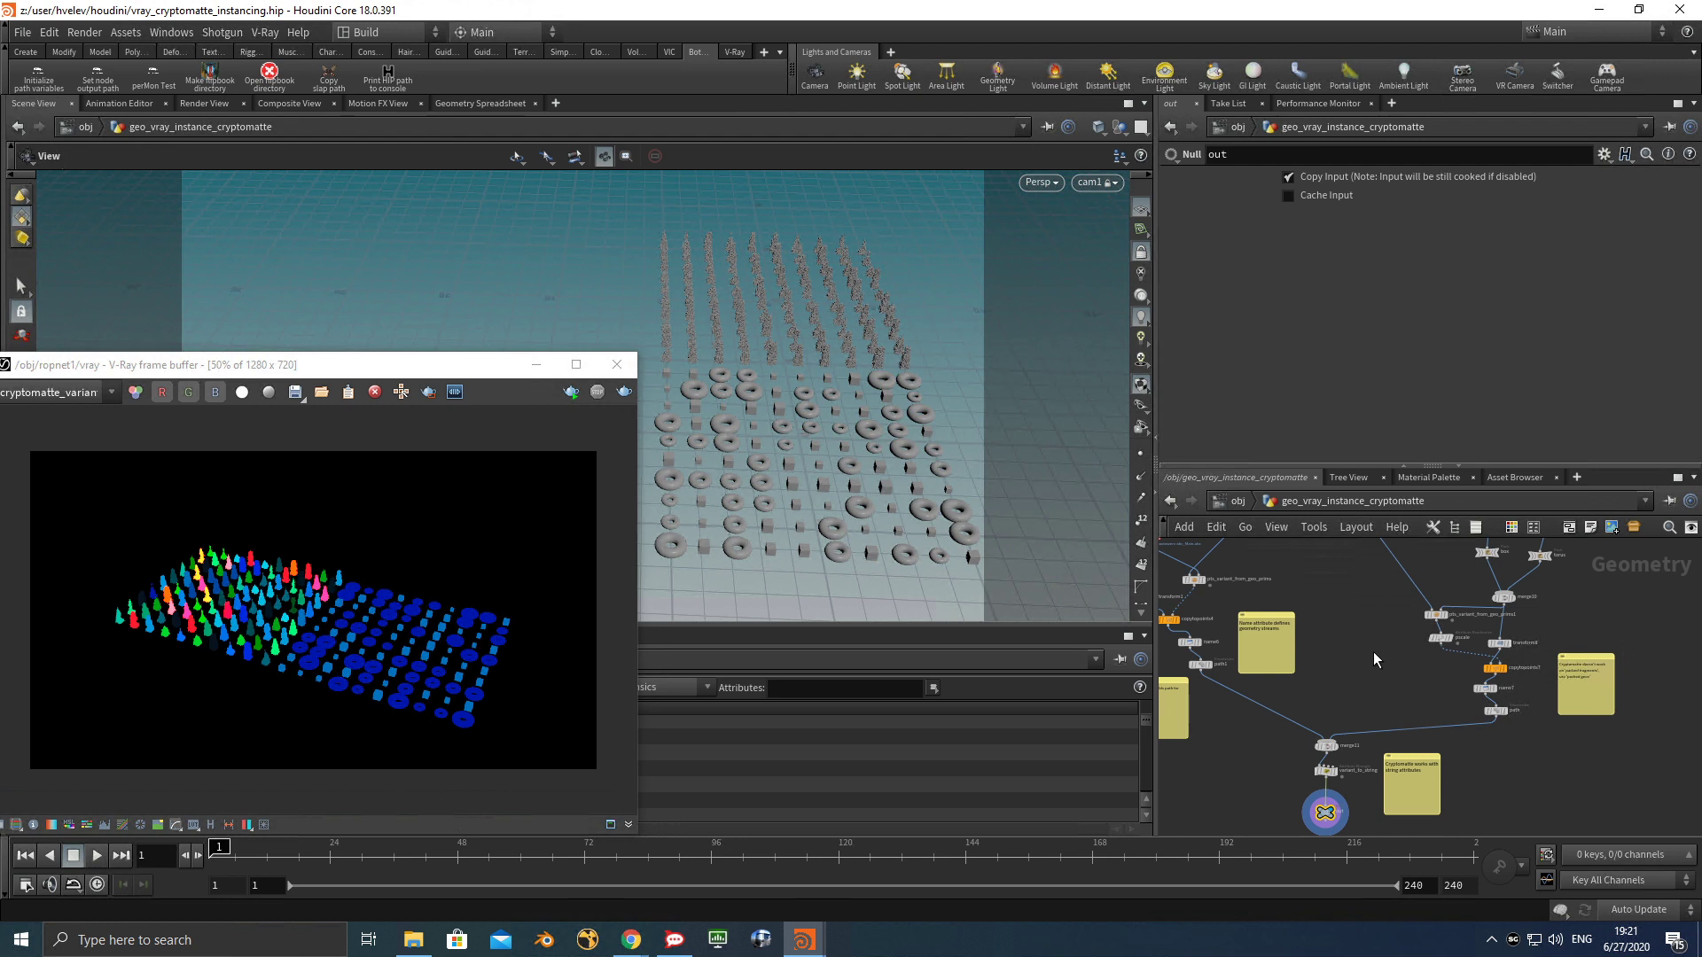
Bring the V-Ray frame buffer fully into view and display its cryptomatte_path channel.
left_click_drag(276, 371, 347, 323)
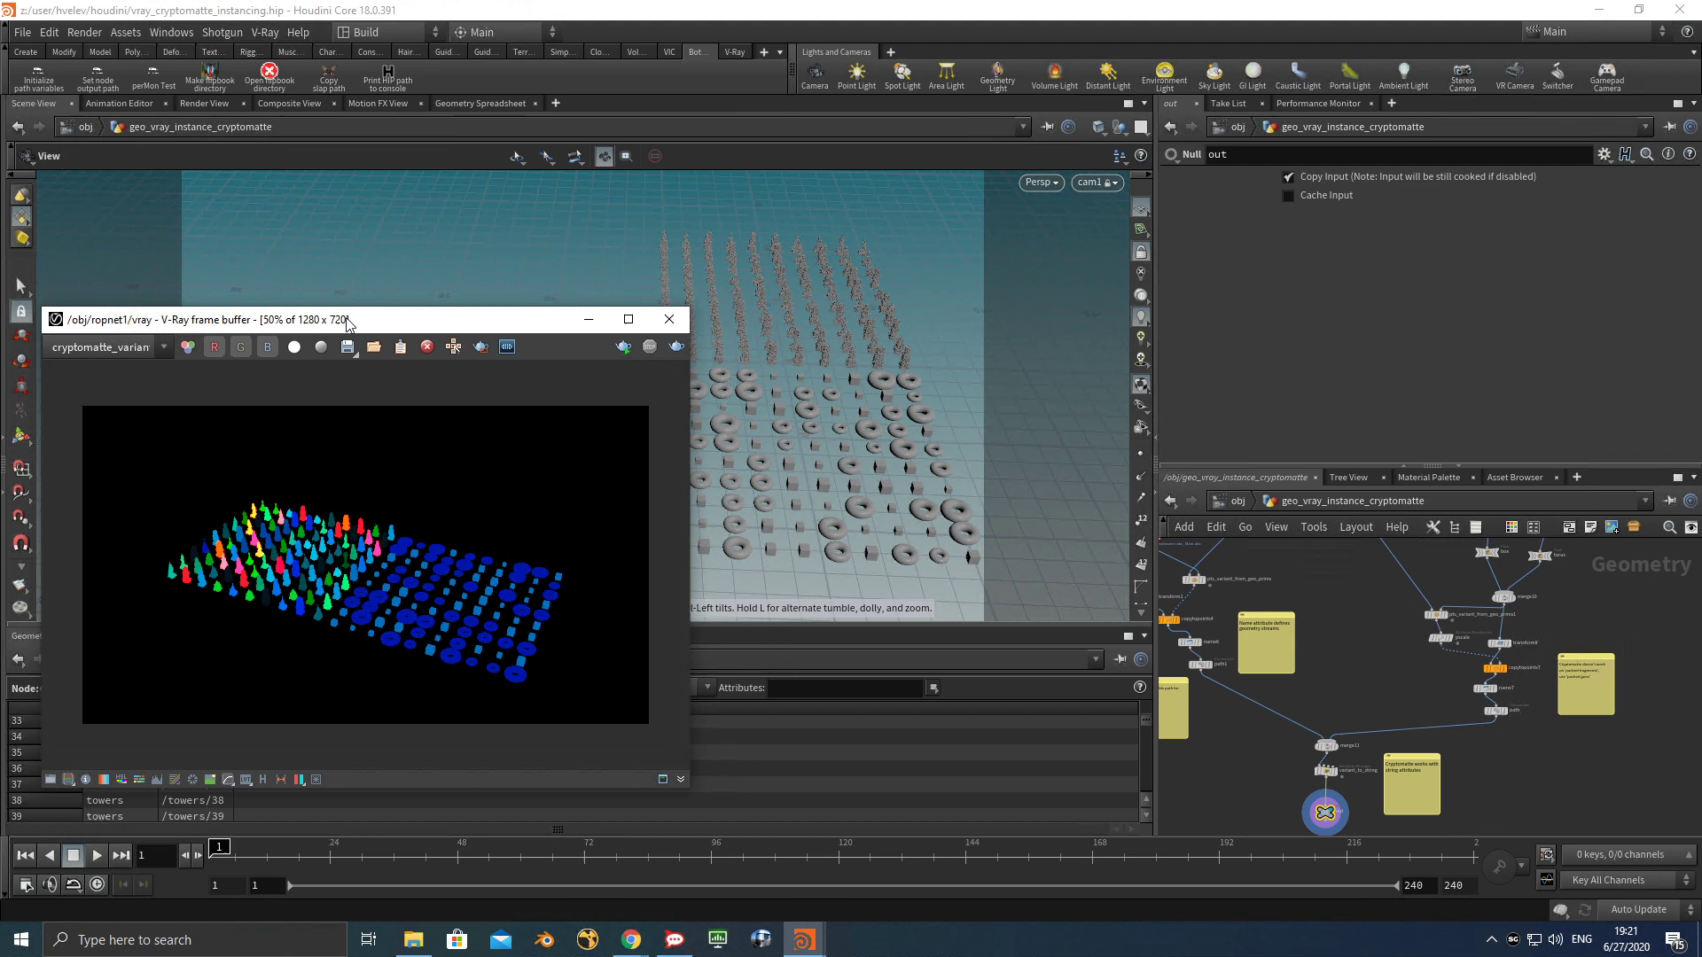
left_click(130, 348)
left_click(120, 400)
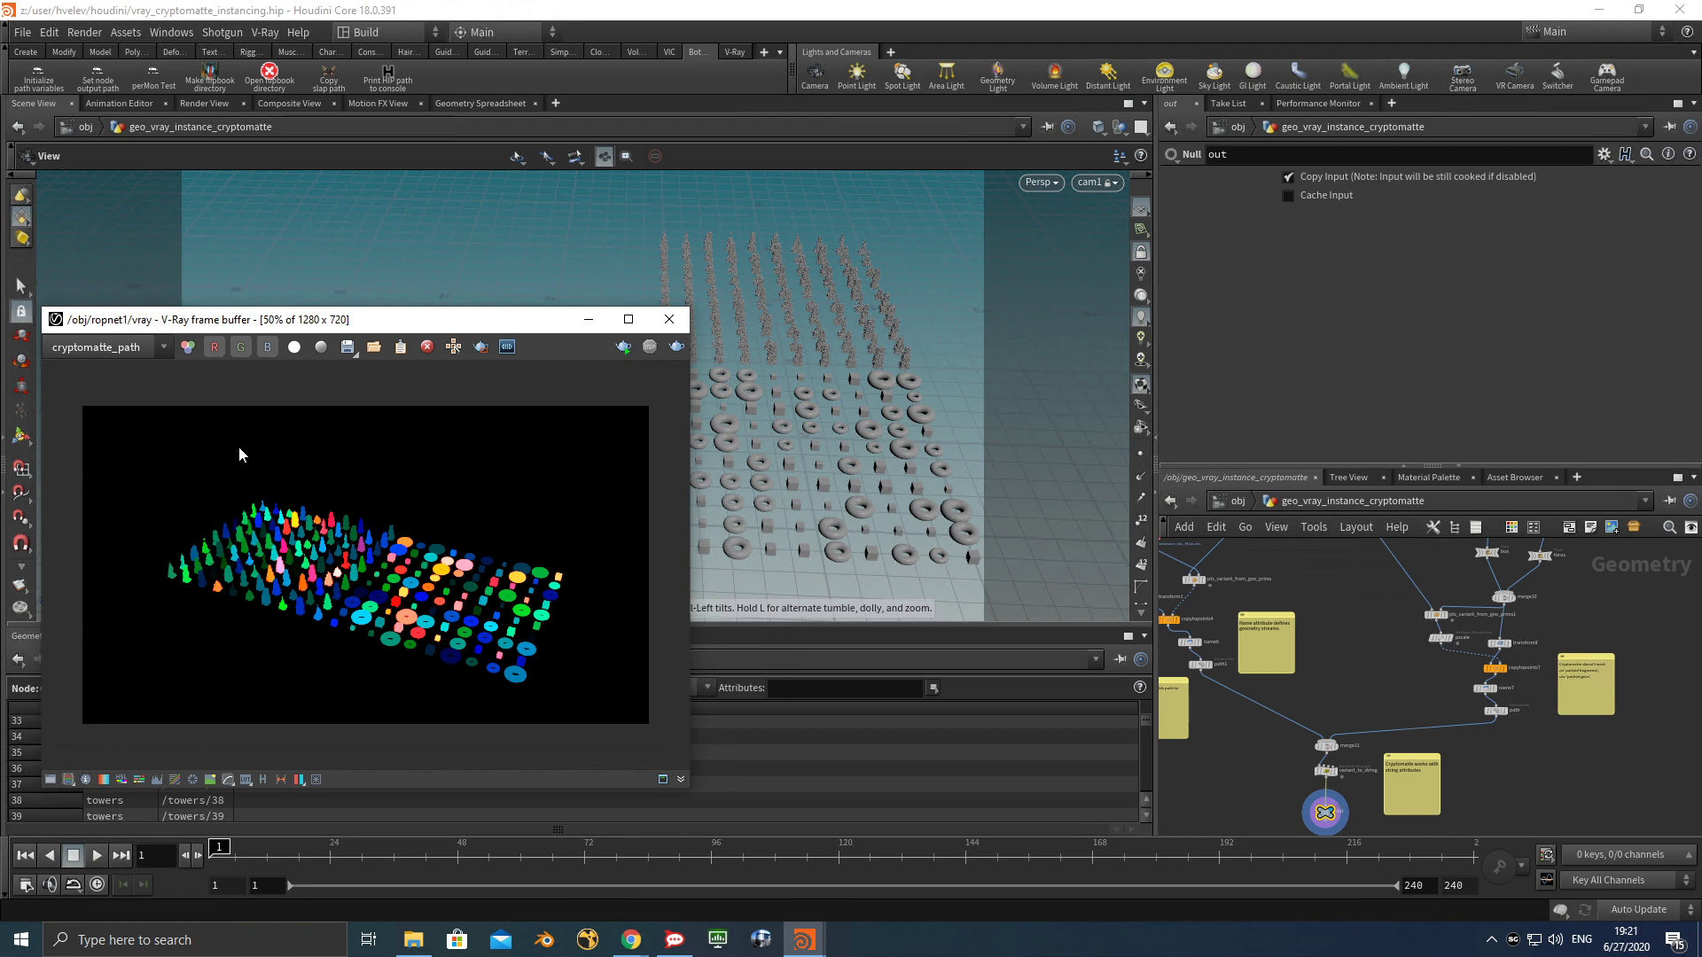
Display the cryptomatte_name channel in the frame buffer and examine how the two geometry streams are separated.
left_click(109, 348)
left_click(110, 411)
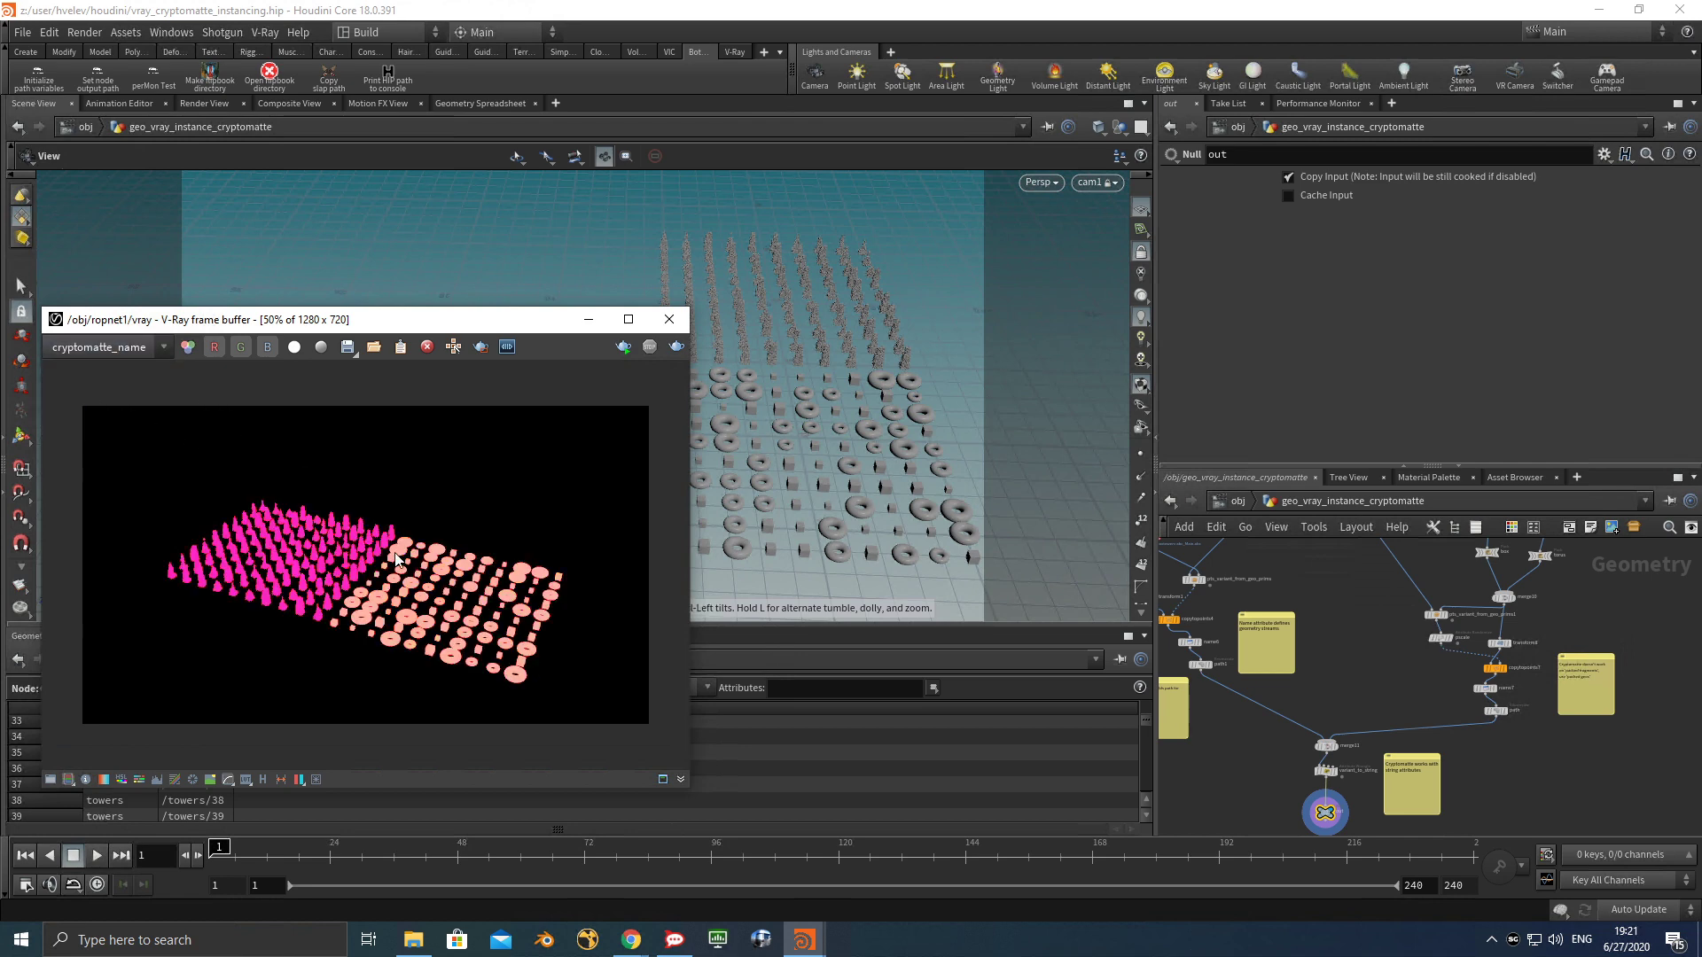
scroll(396, 558, "up", 1)
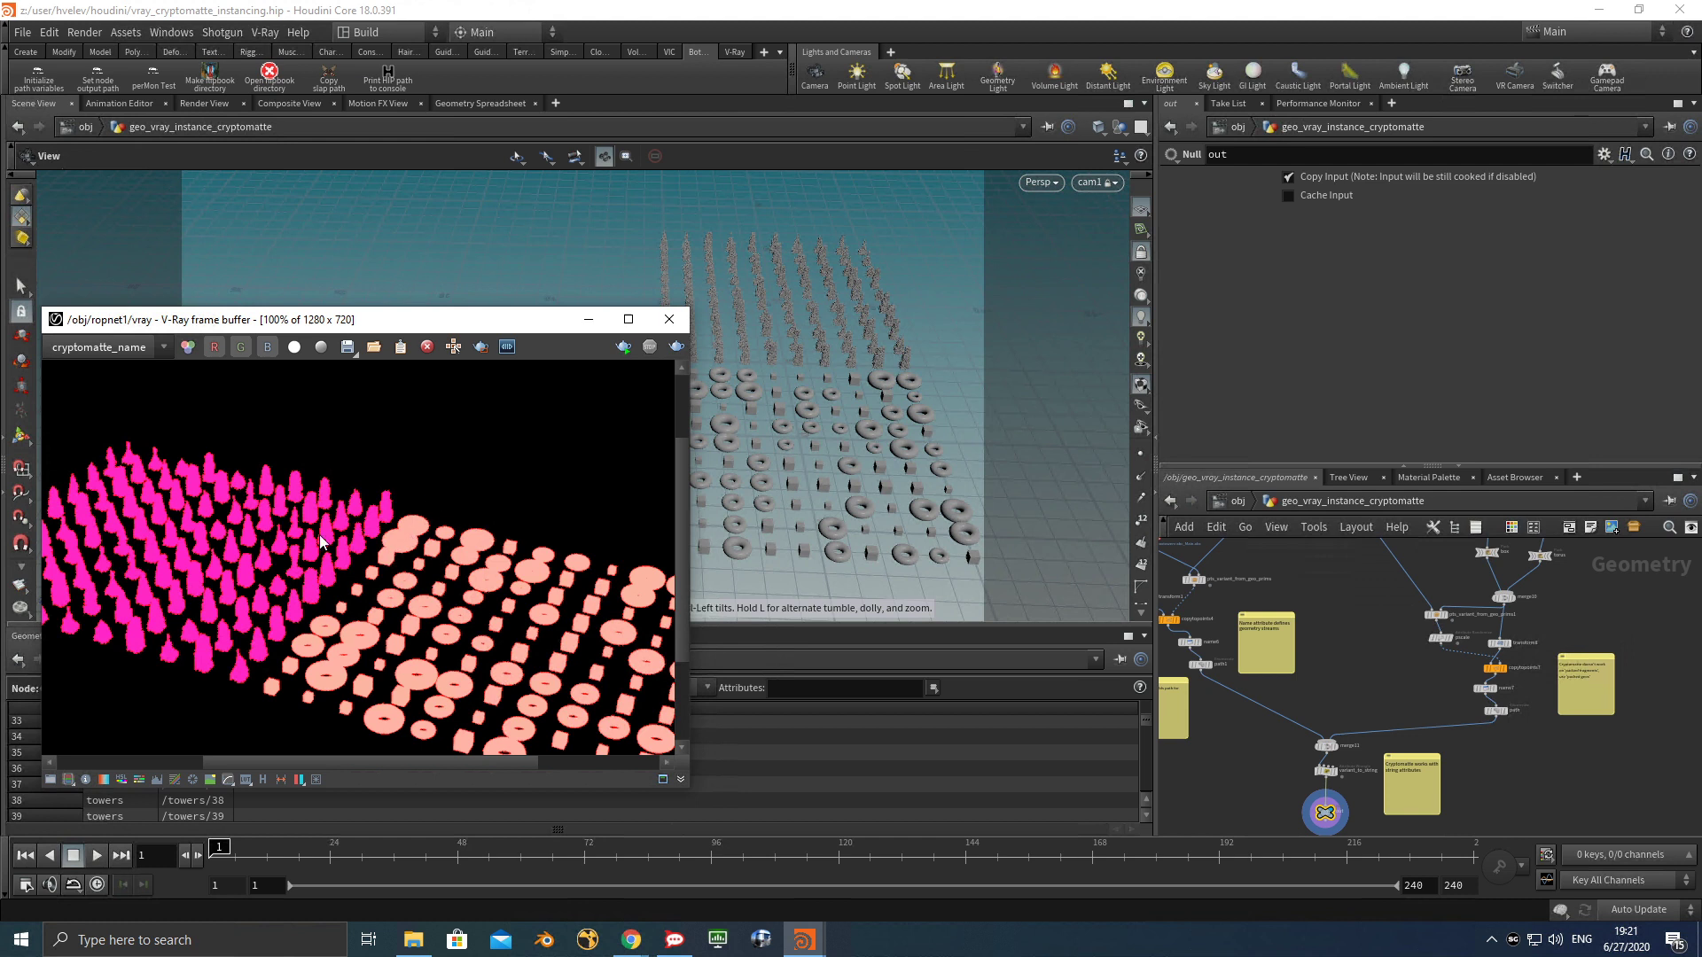
scroll(1356, 664, "down", 3)
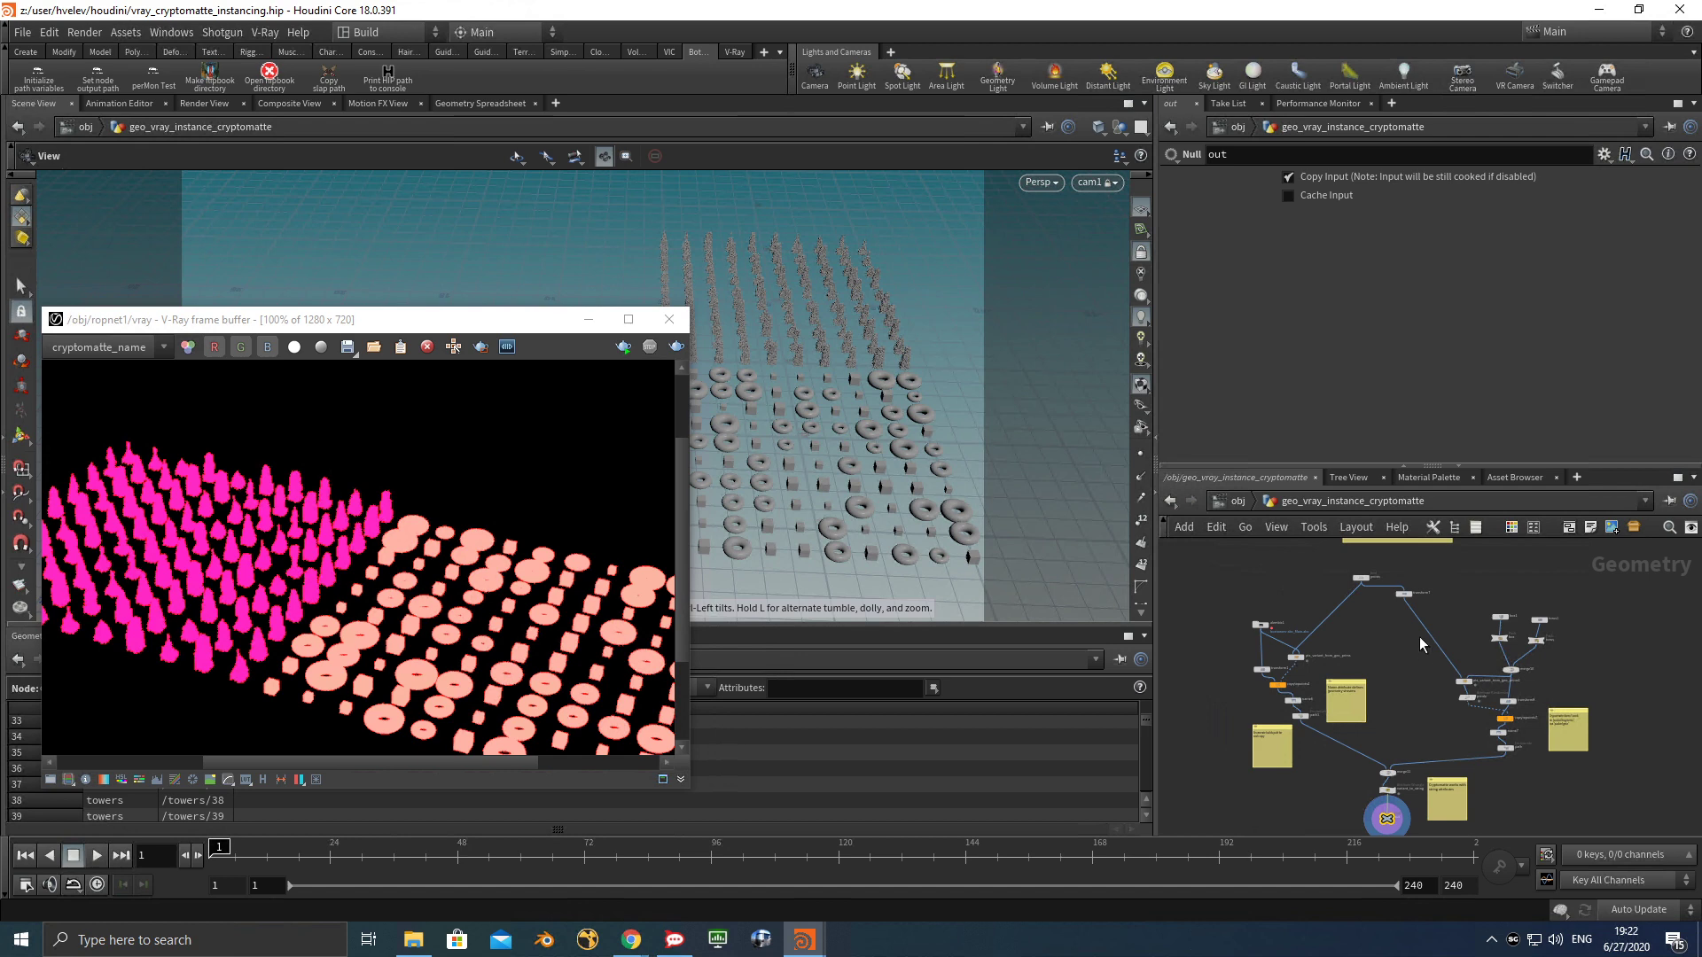
scroll(208, 471, "down", 2)
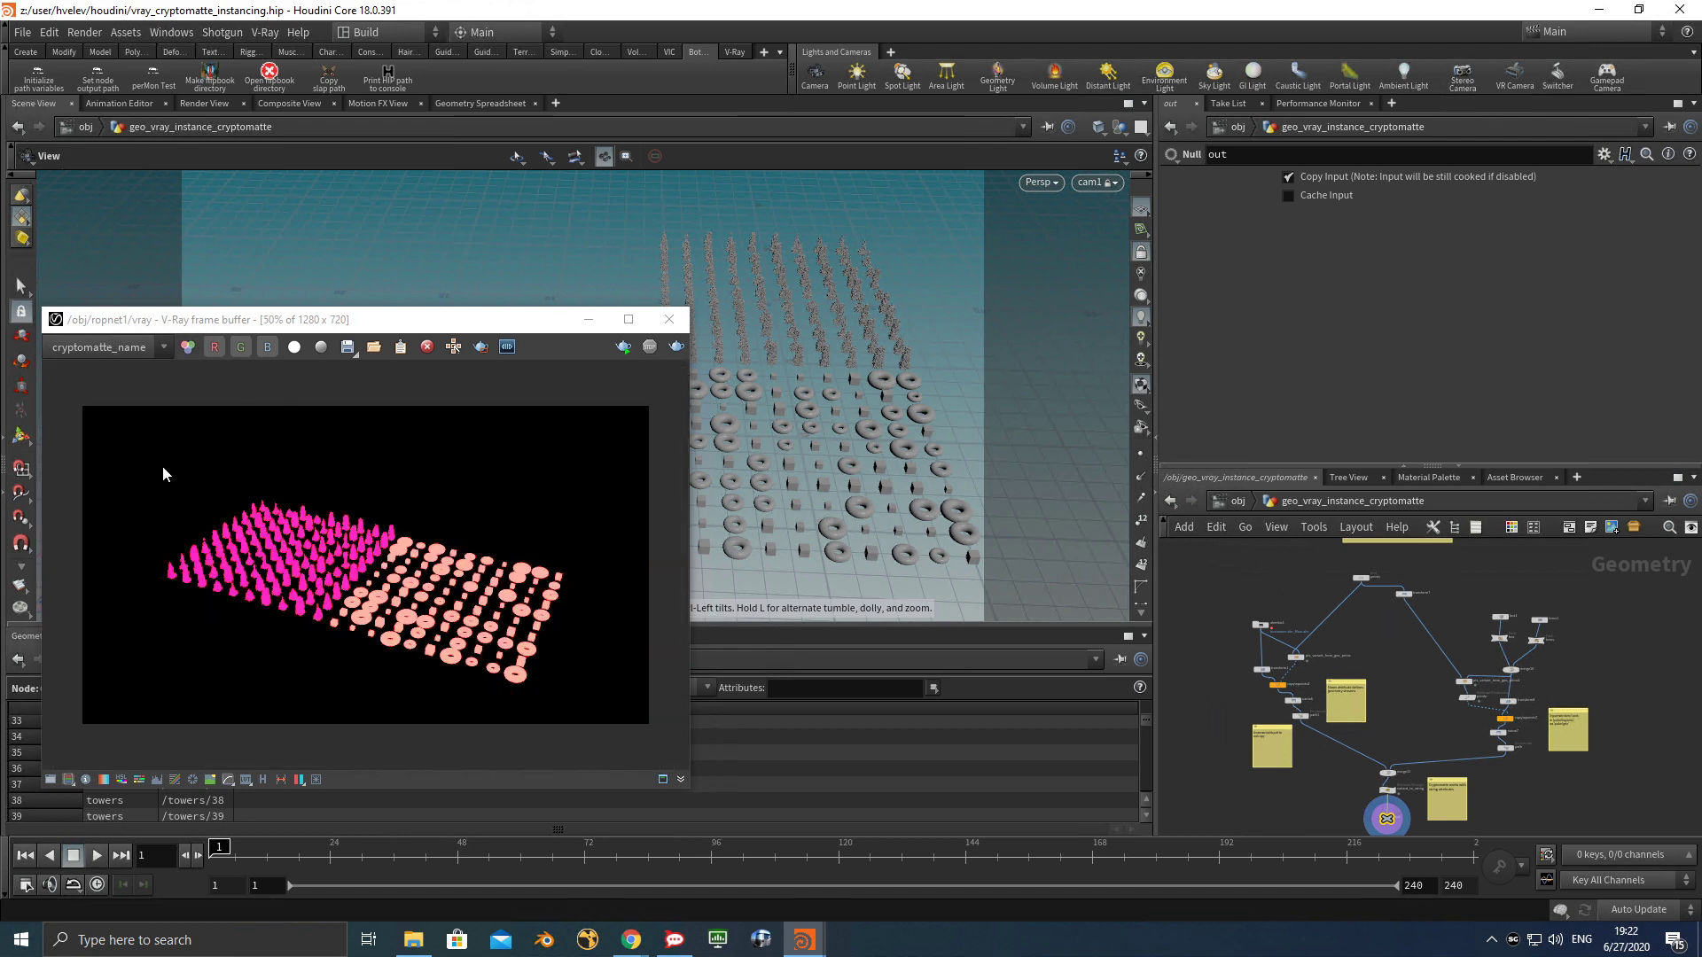
scroll(390, 550, "up", 2)
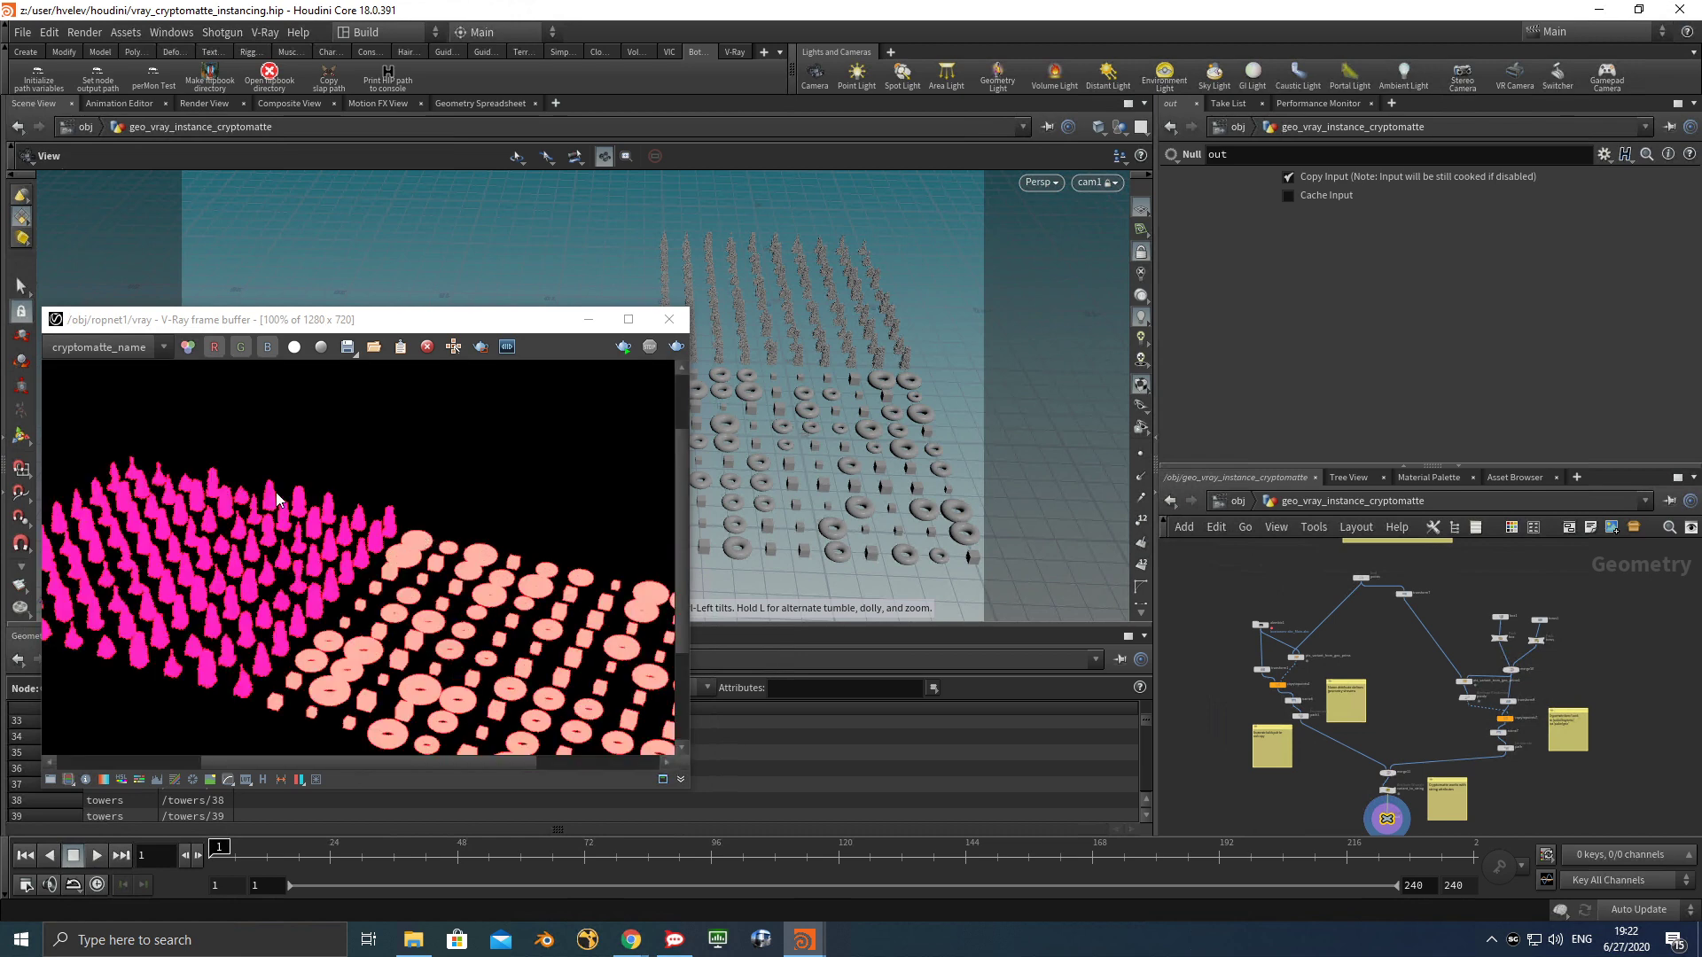
Display the cryptomatte_variant channel and examine the mattes of the tori, boxes and towers up close.
left_click(108, 350)
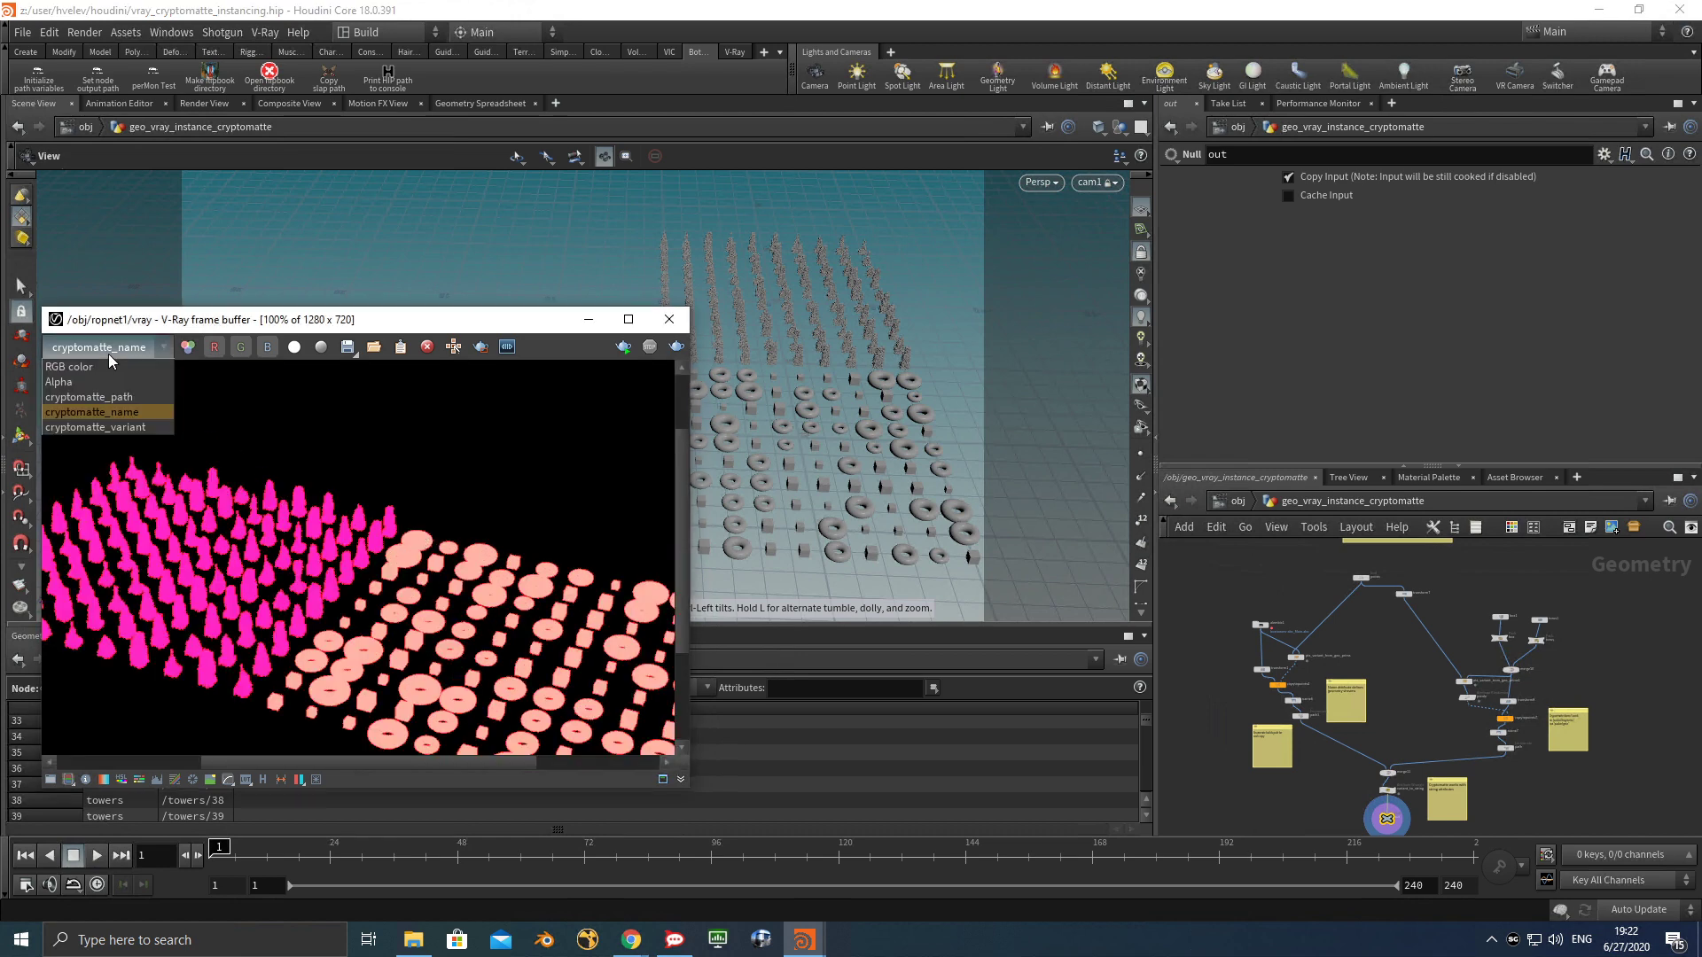
left_click(113, 427)
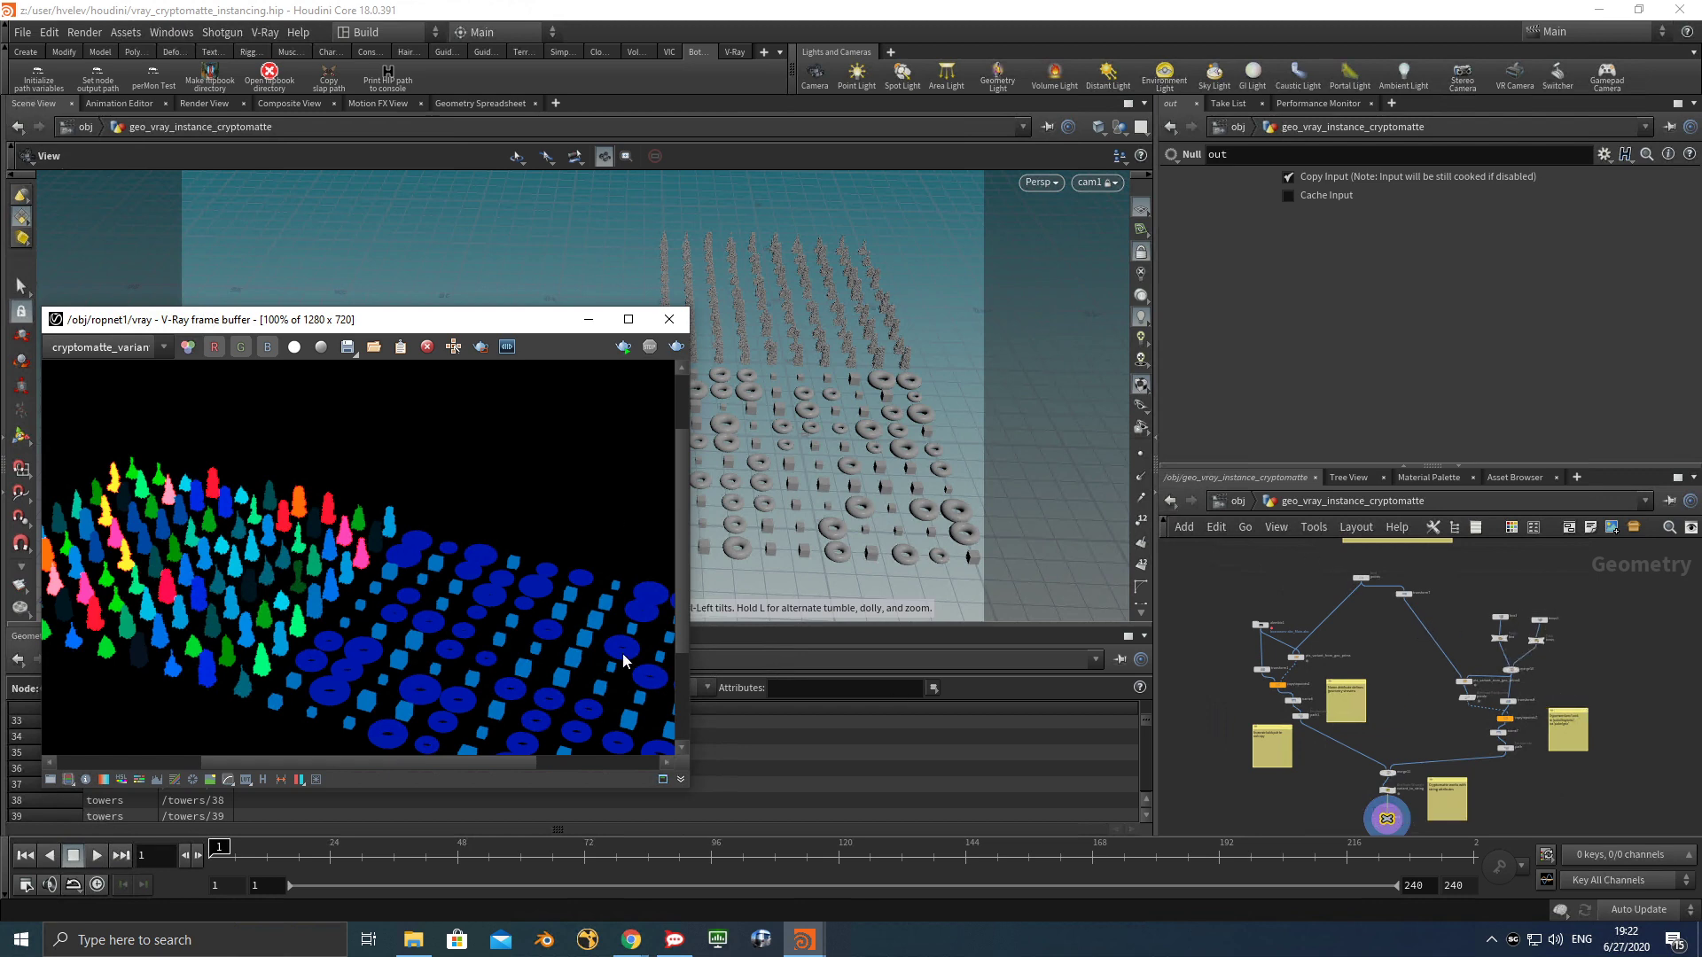
middle_click_drag(498, 614, 396, 568)
scroll(488, 590, "up", 1)
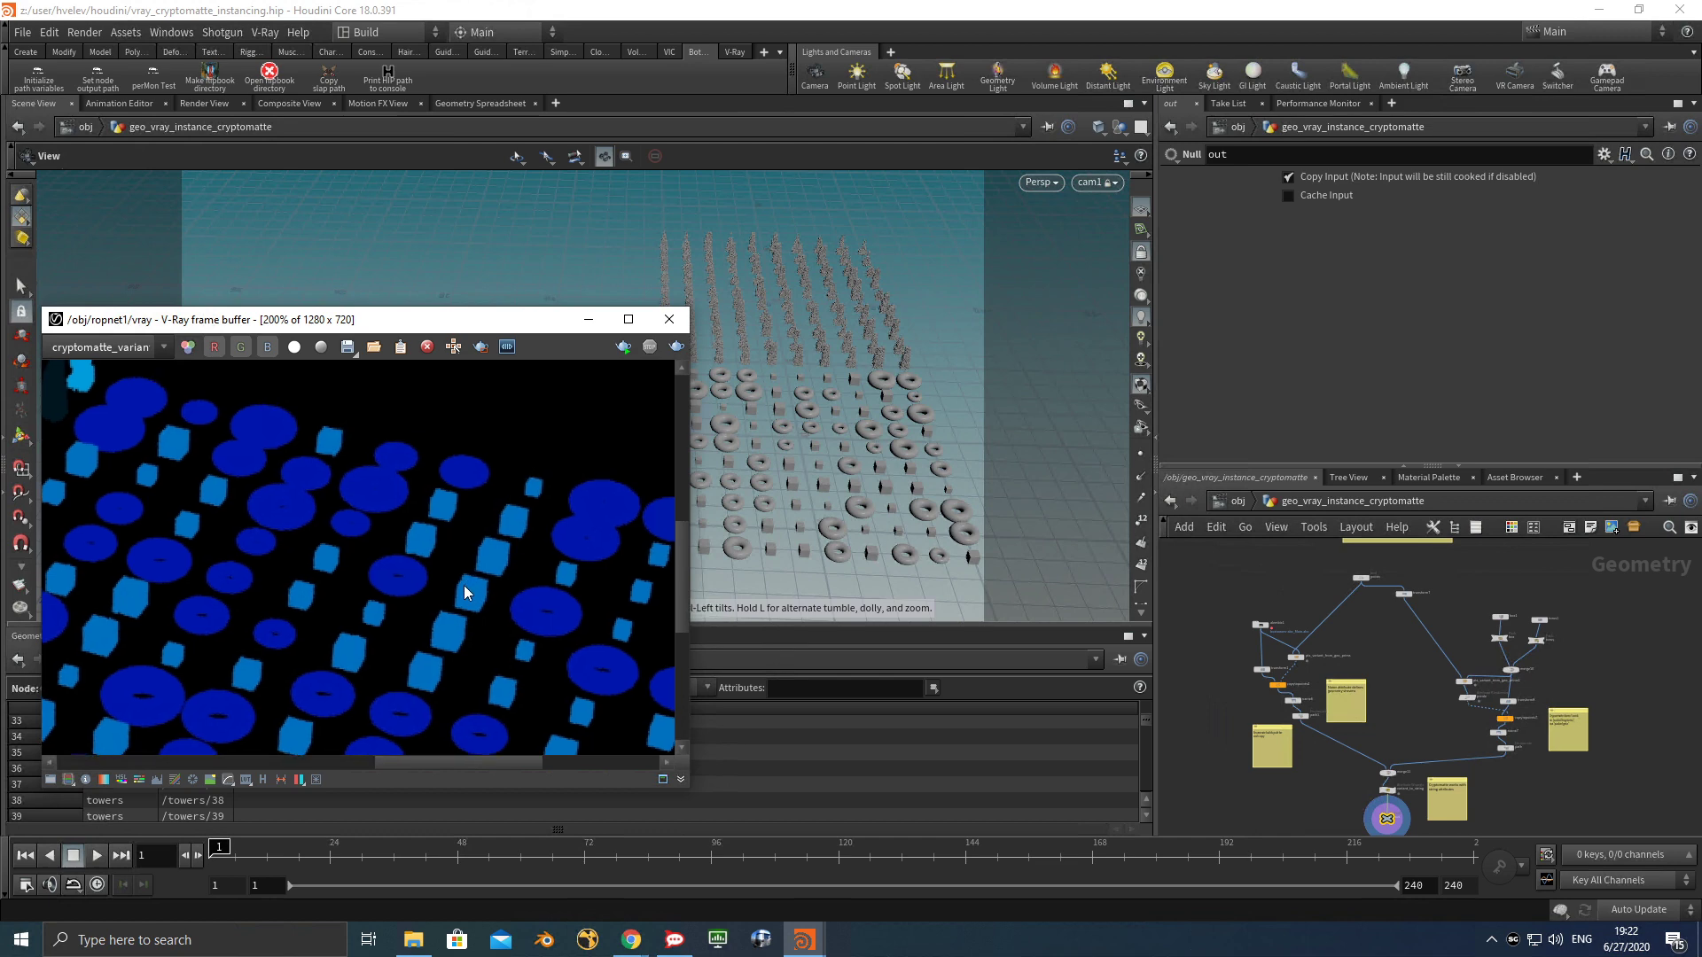
scroll(429, 578, "up", 1)
scroll(383, 580, "down", 1)
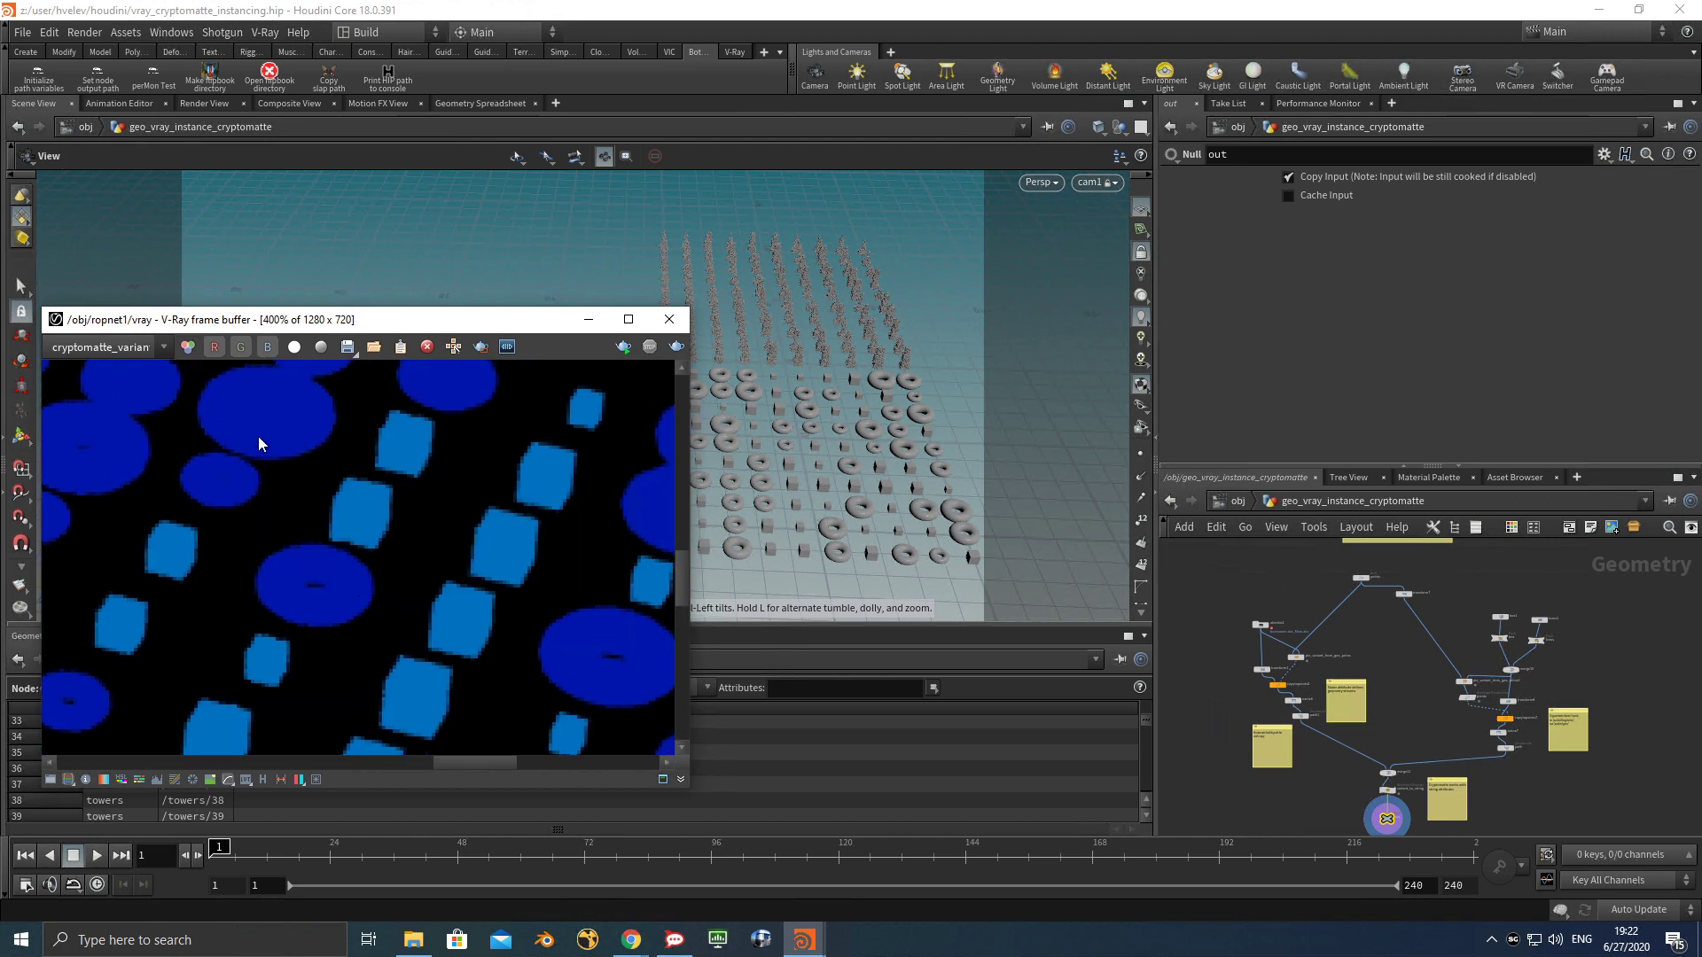
scroll(261, 432, "down", 1)
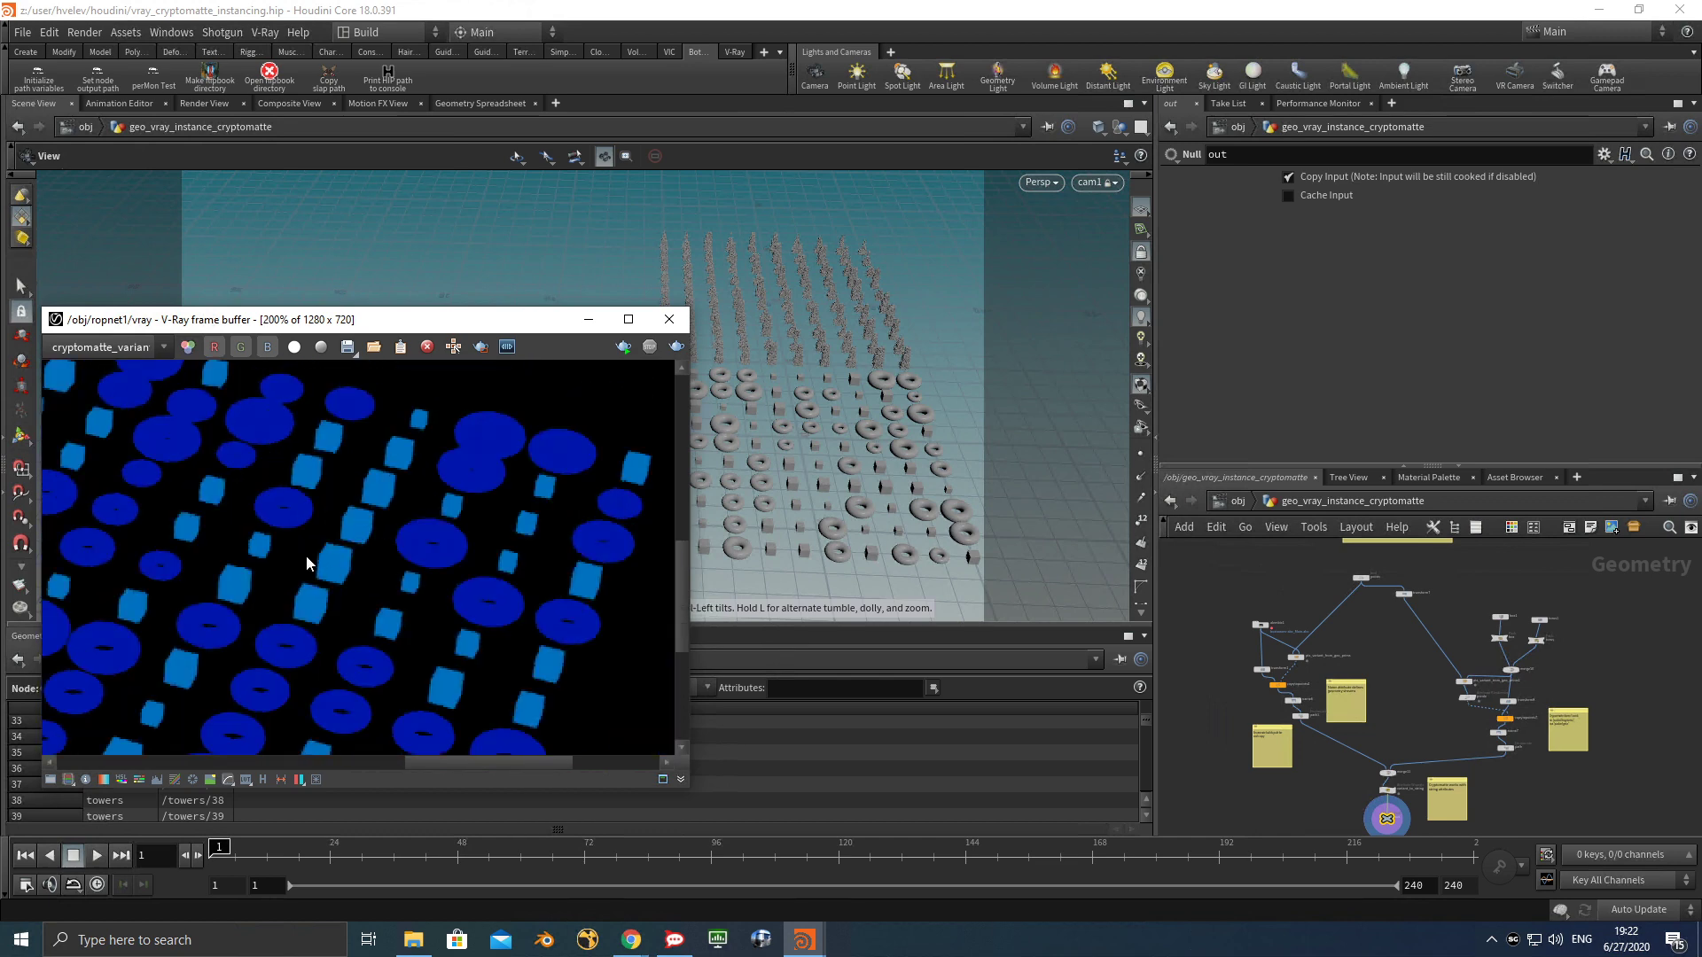
middle_click_drag(306, 556, 571, 604)
middle_click_drag(209, 564, 178, 589)
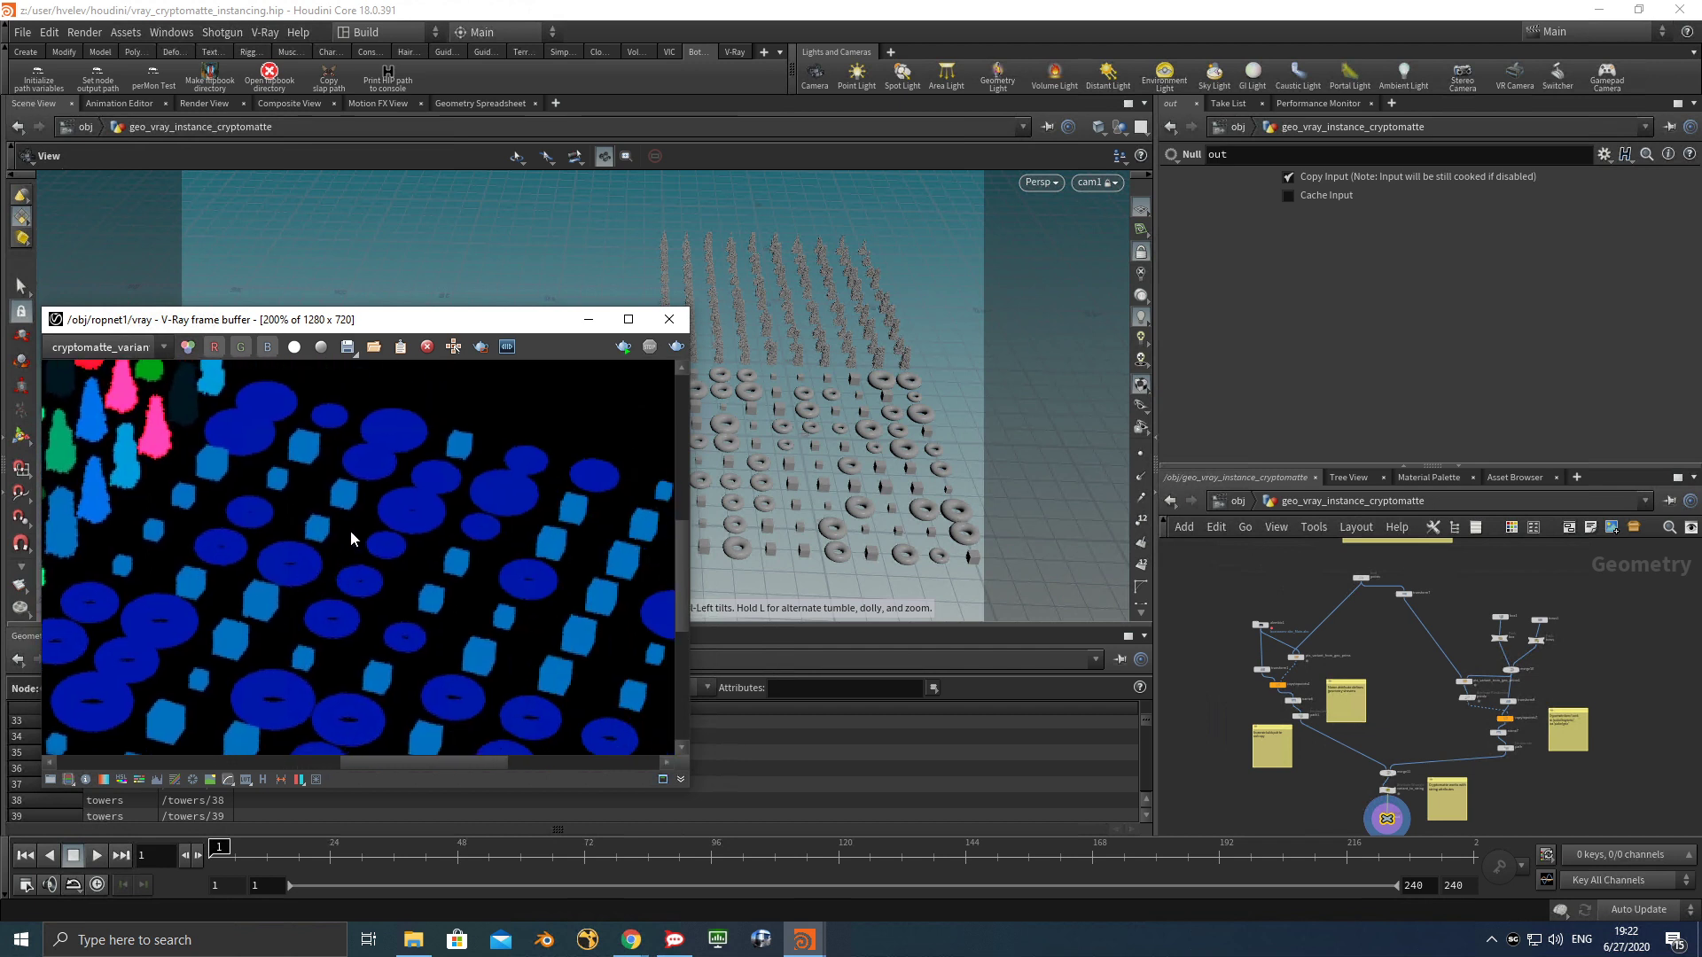
middle_click_drag(266, 556, 462, 607)
middle_click_drag(359, 533, 406, 538)
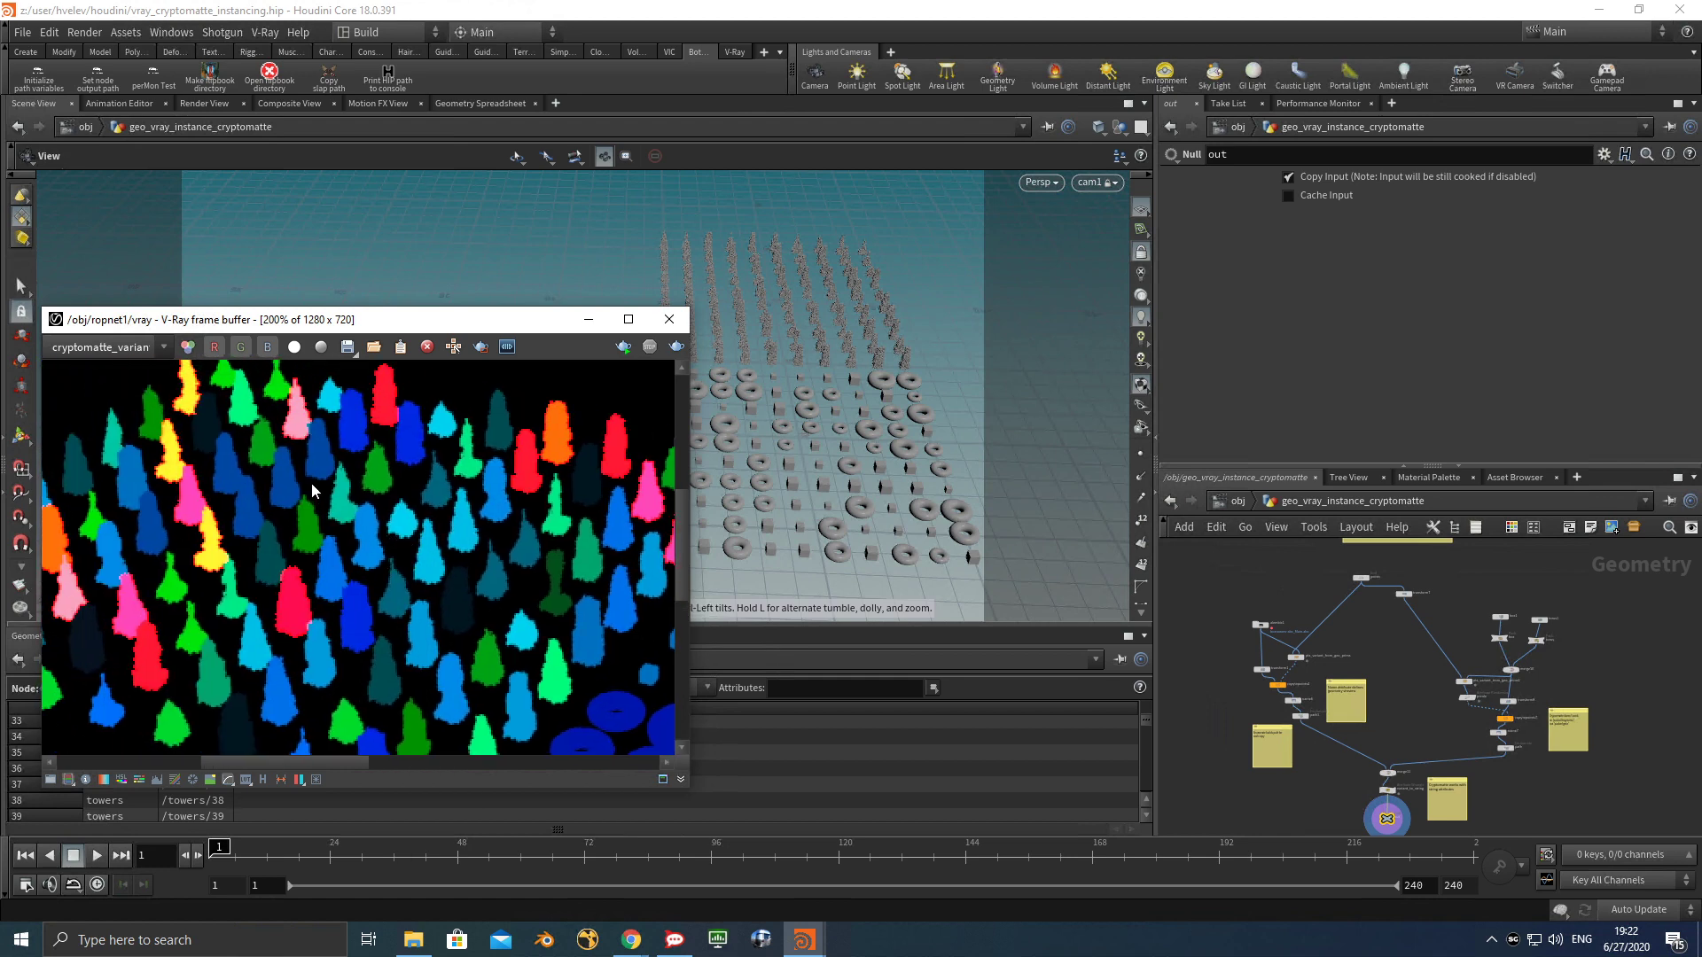
Switch the frame buffer back to the cryptomatte_path channel and examine the mattes of the individual copies.
left_click(138, 350)
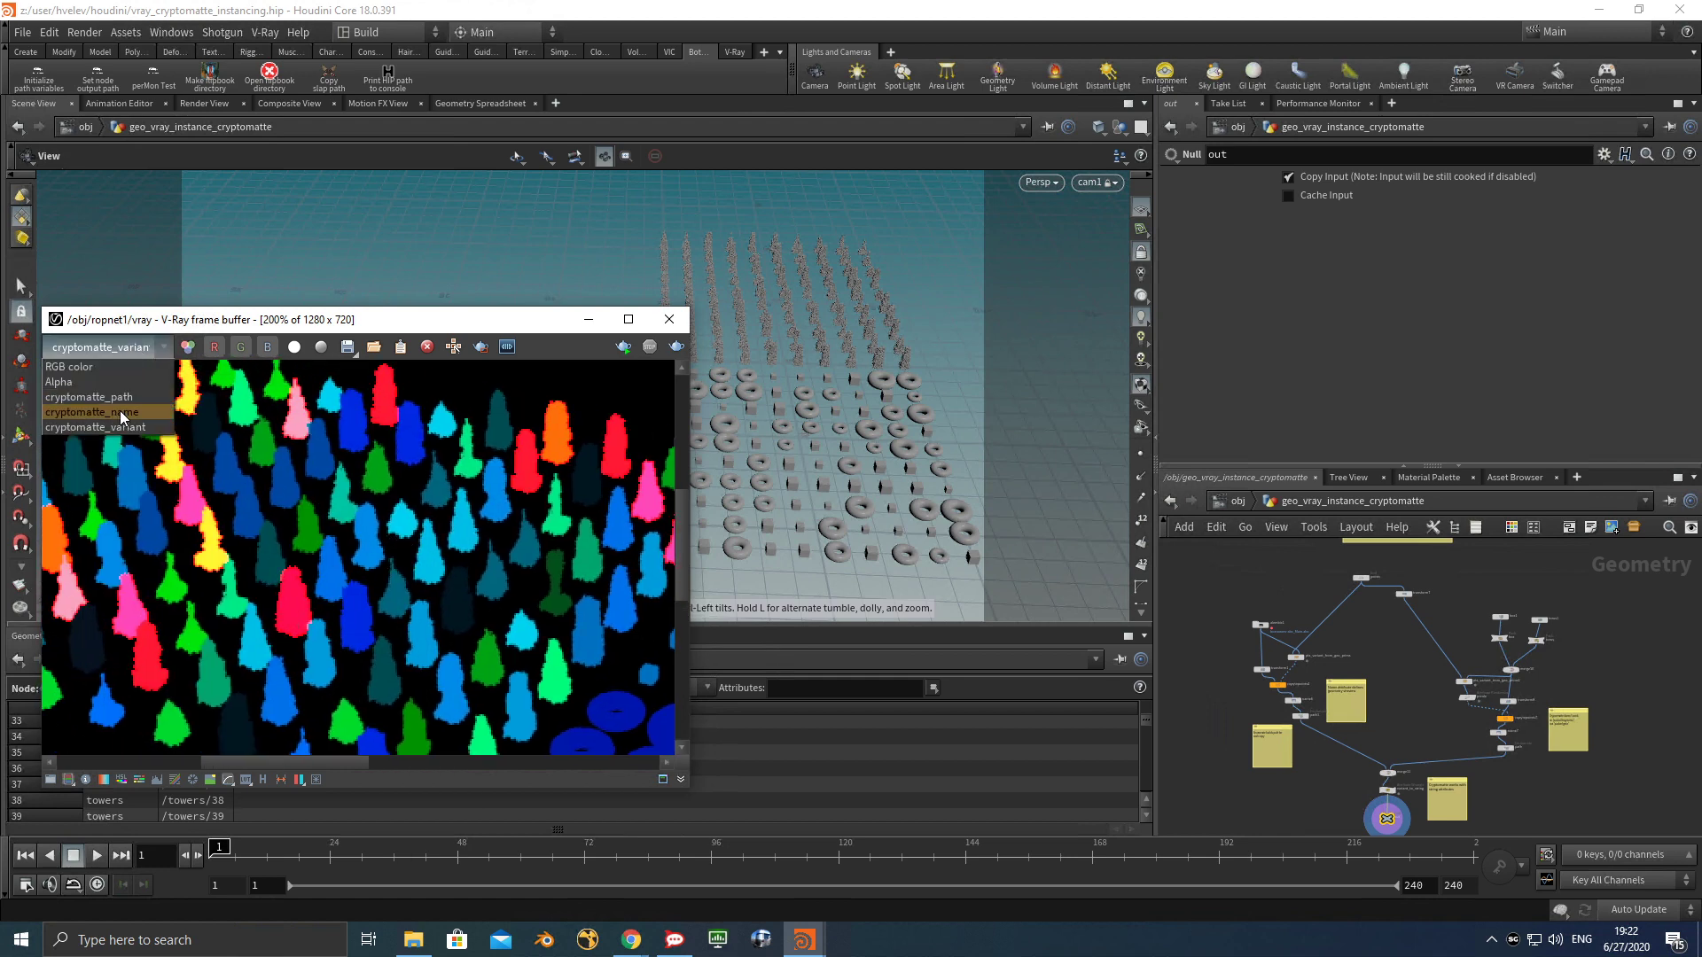
left_click(121, 398)
scroll(395, 494, "down", 2)
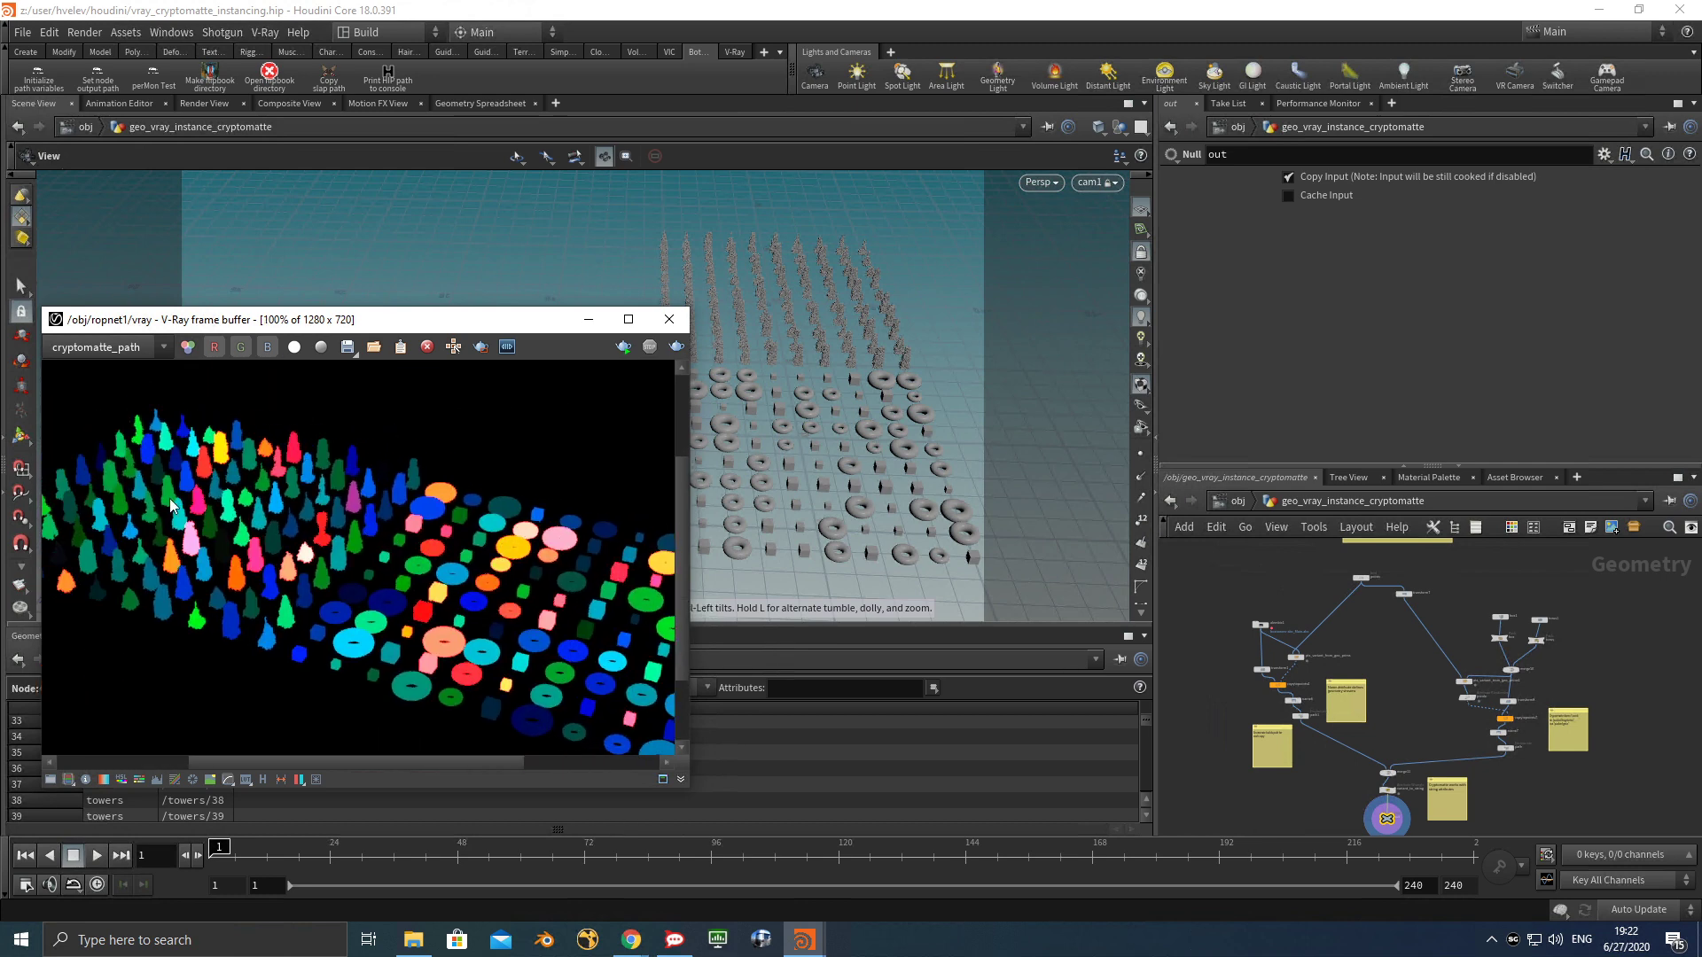
scroll(429, 507, "up", 2)
middle_click_drag(429, 507, 476, 542)
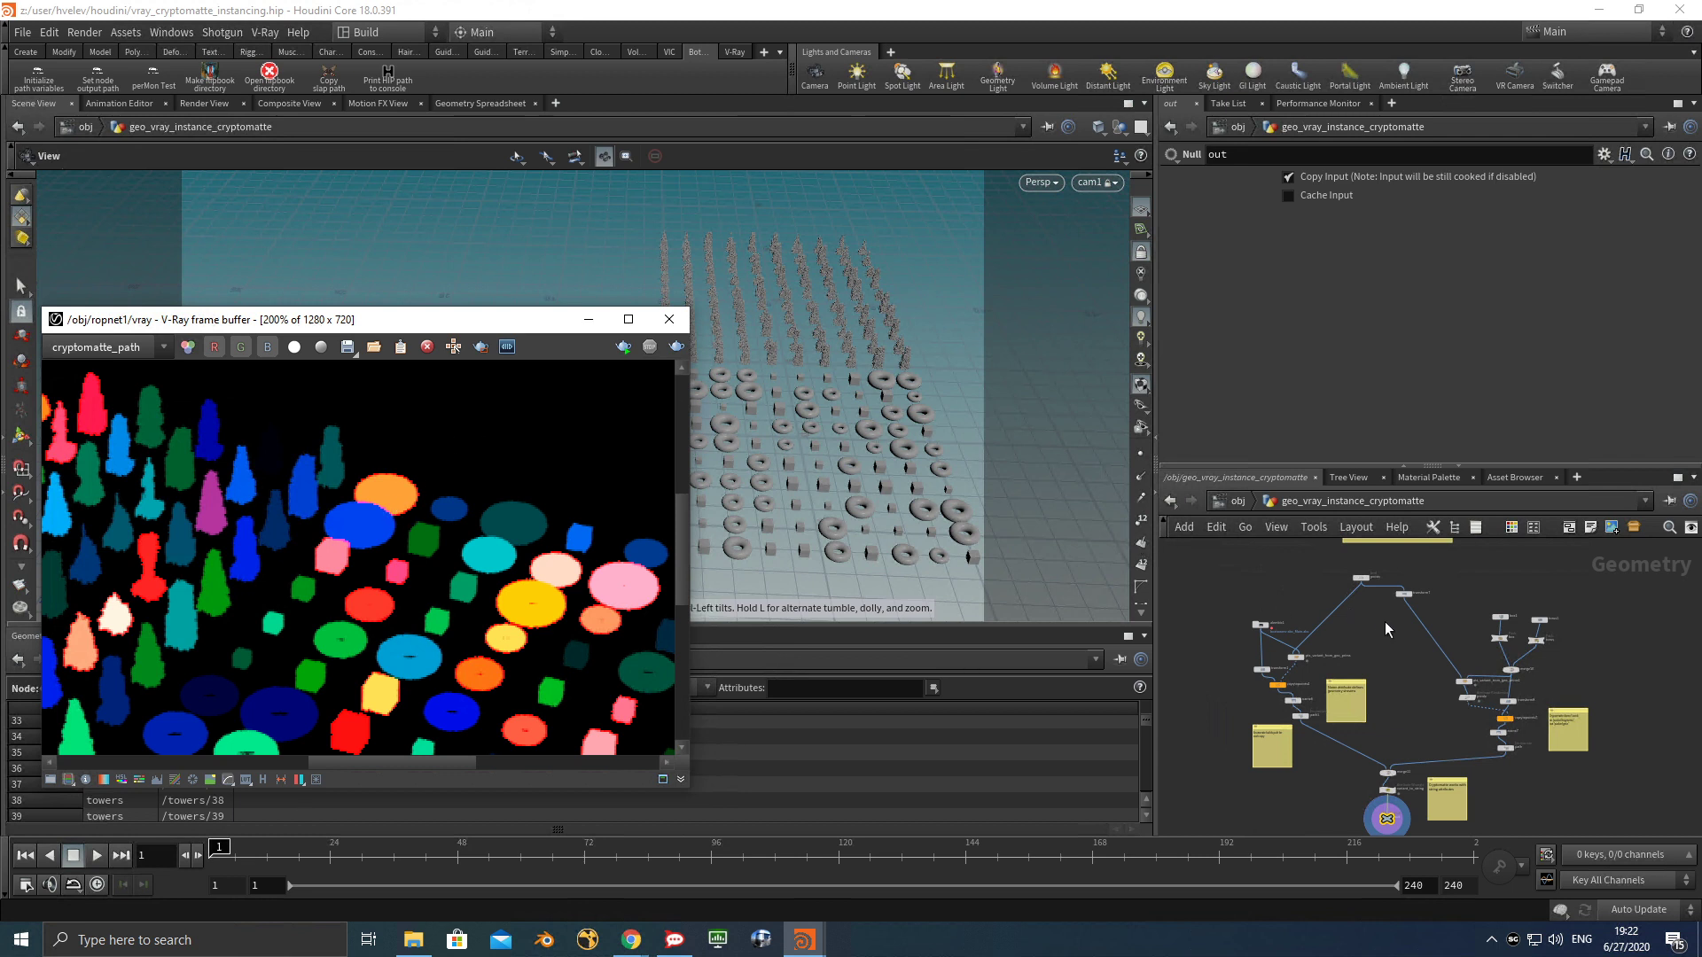
Inspect the copytopoints7 node and examine its primitive path values with the spreadsheet's path column widened.
scroll(1434, 619, "up", 5)
middle_click_drag(1448, 630, 1285, 632)
scroll(1443, 595, "up", 4)
scroll(1286, 635, "down", 3)
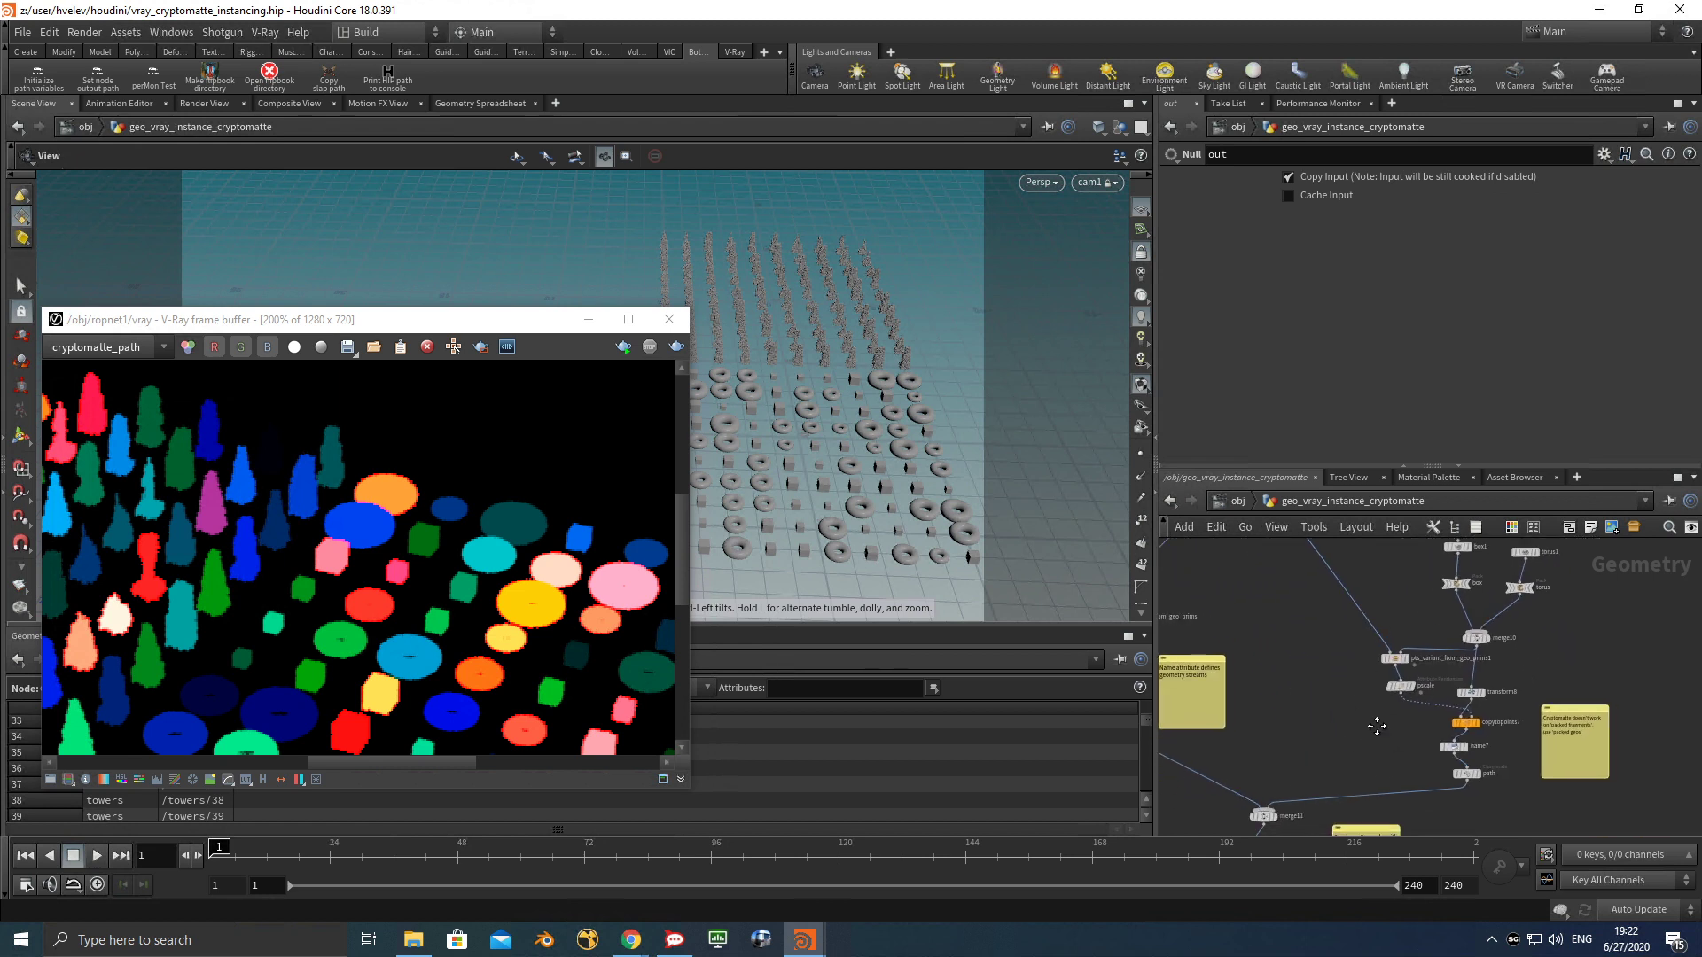
scroll(1413, 673, "up", 3)
left_click(1458, 713)
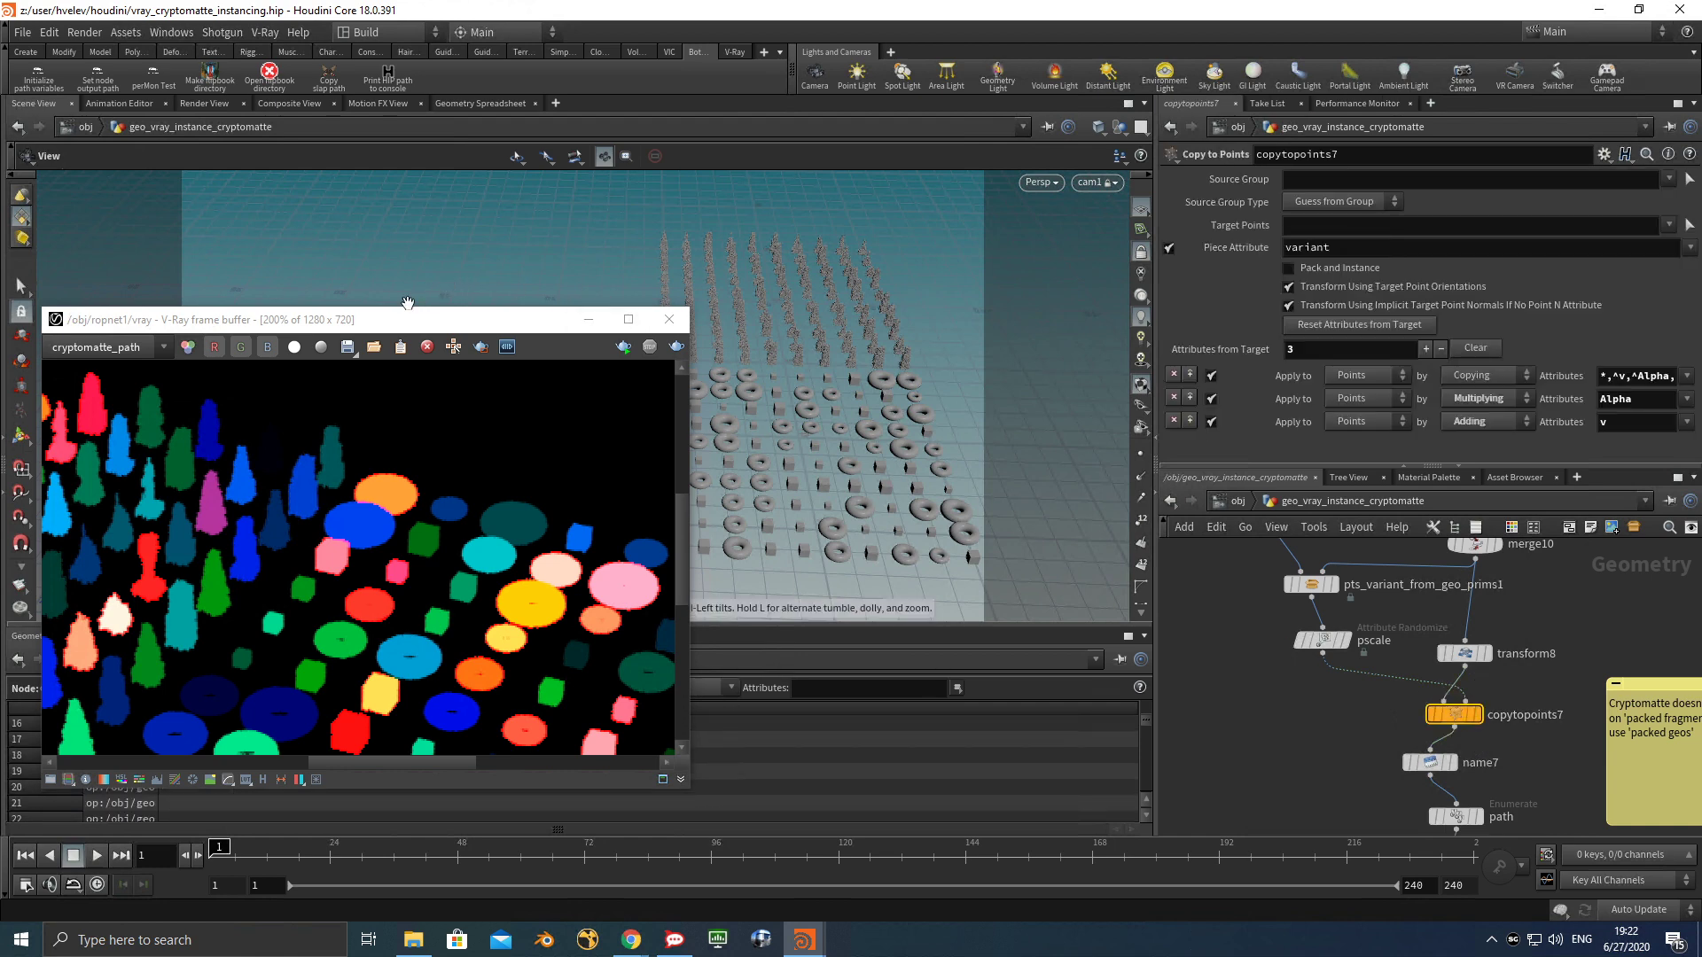
left_click_drag(381, 328, 429, 183)
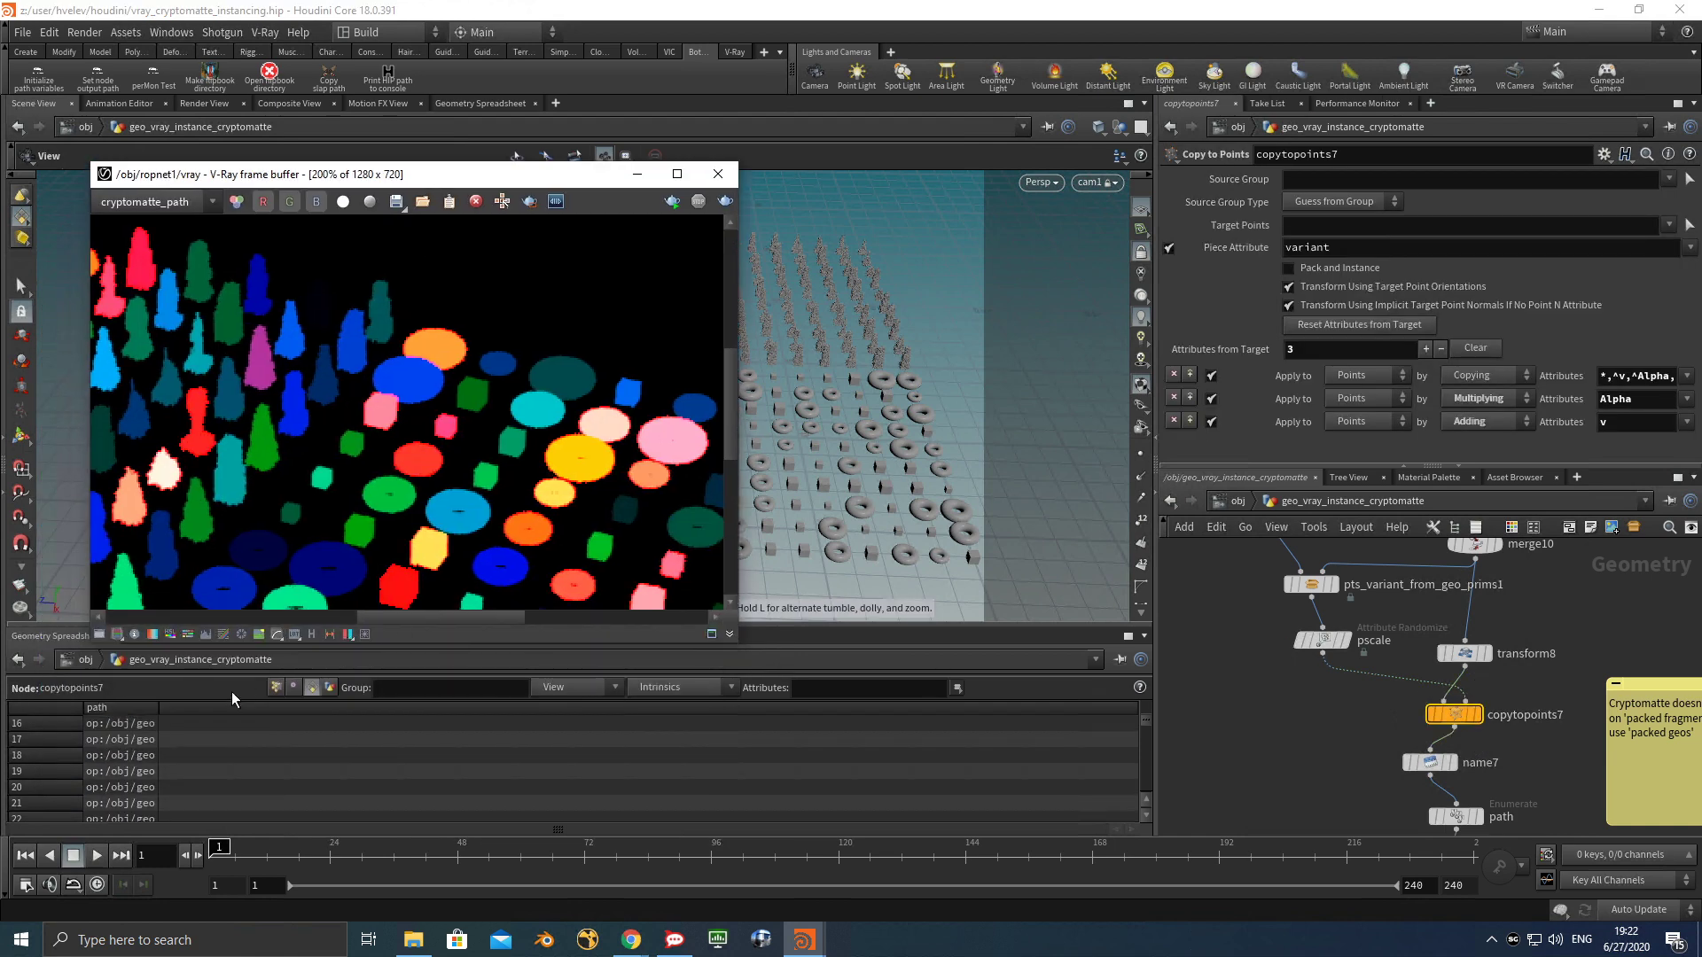
left_click_drag(157, 707, 503, 707)
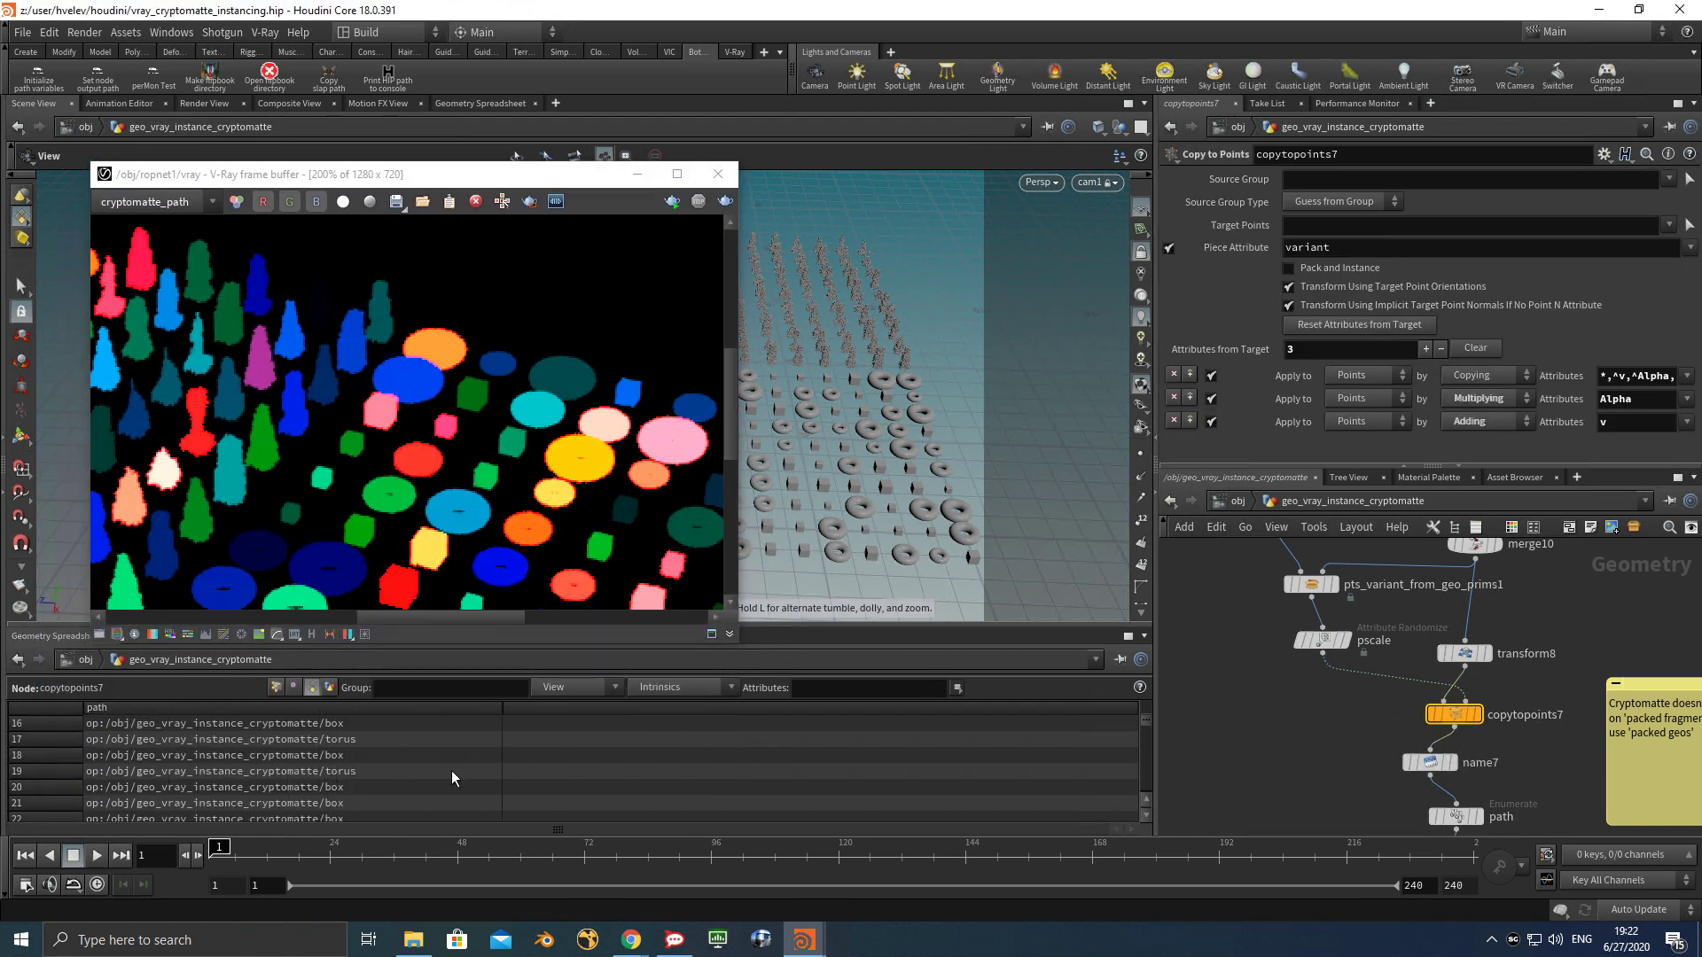
scroll(452, 772, "down", 4)
scroll(452, 770, "down", 6)
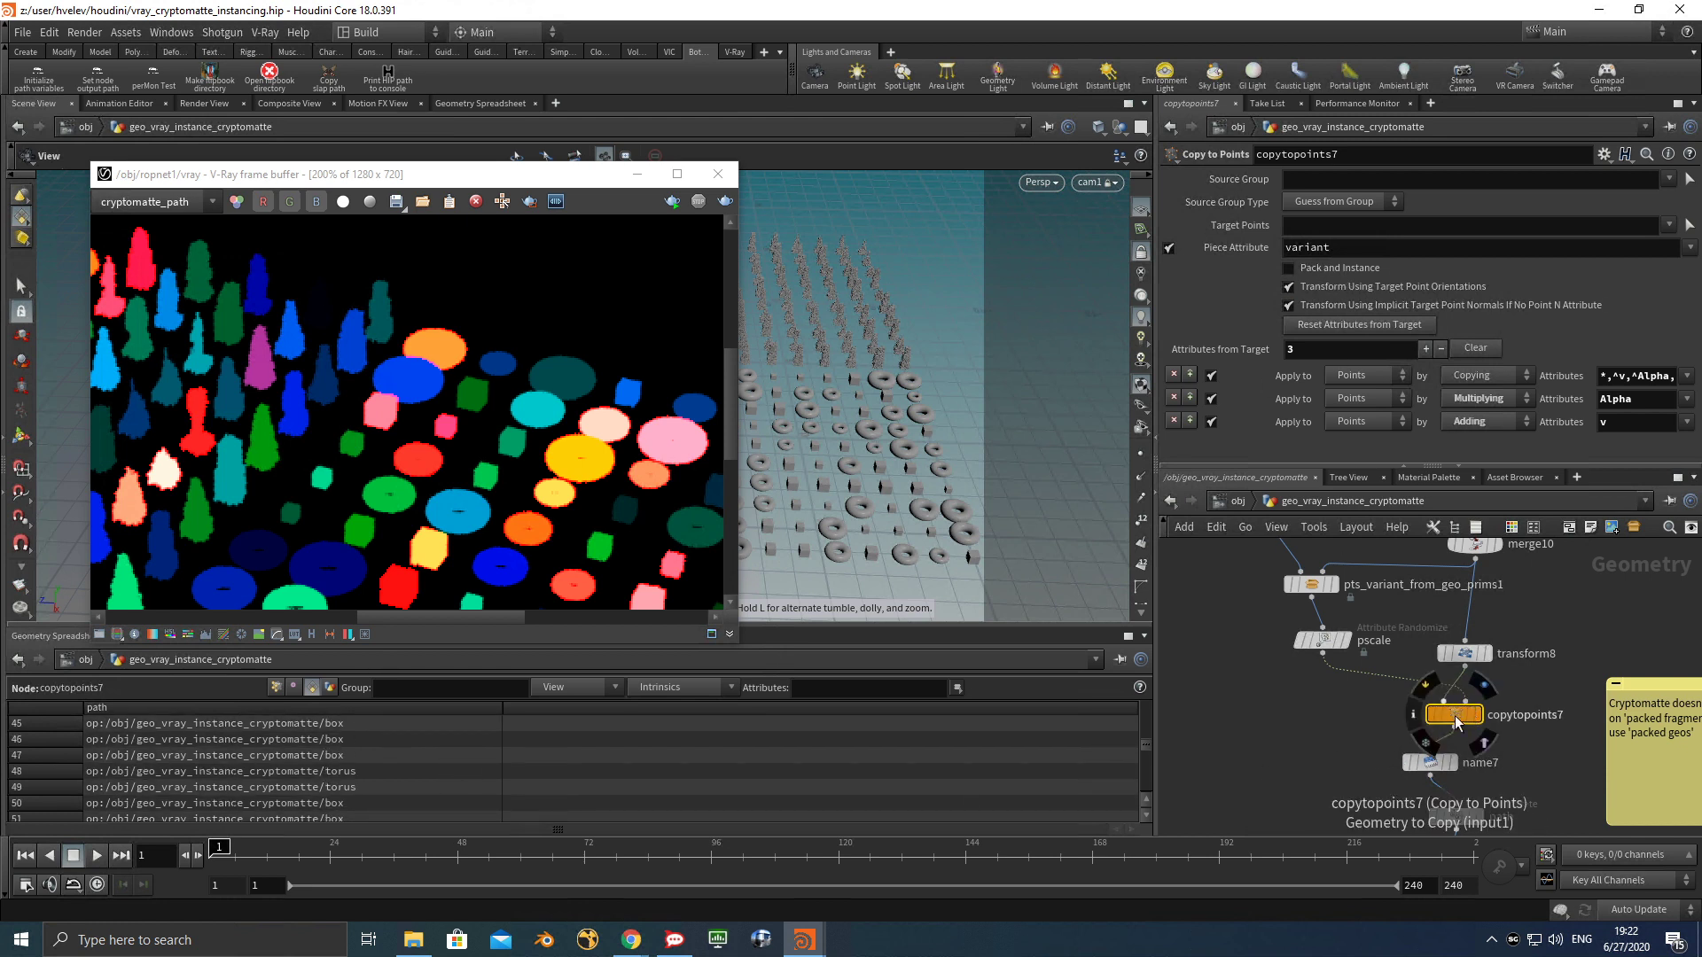
Enable Pack and Instance on both Copy to Points nodes, copytopoints7 and copytopoints4.
left_click(1309, 271)
scroll(1305, 726, "down", 5)
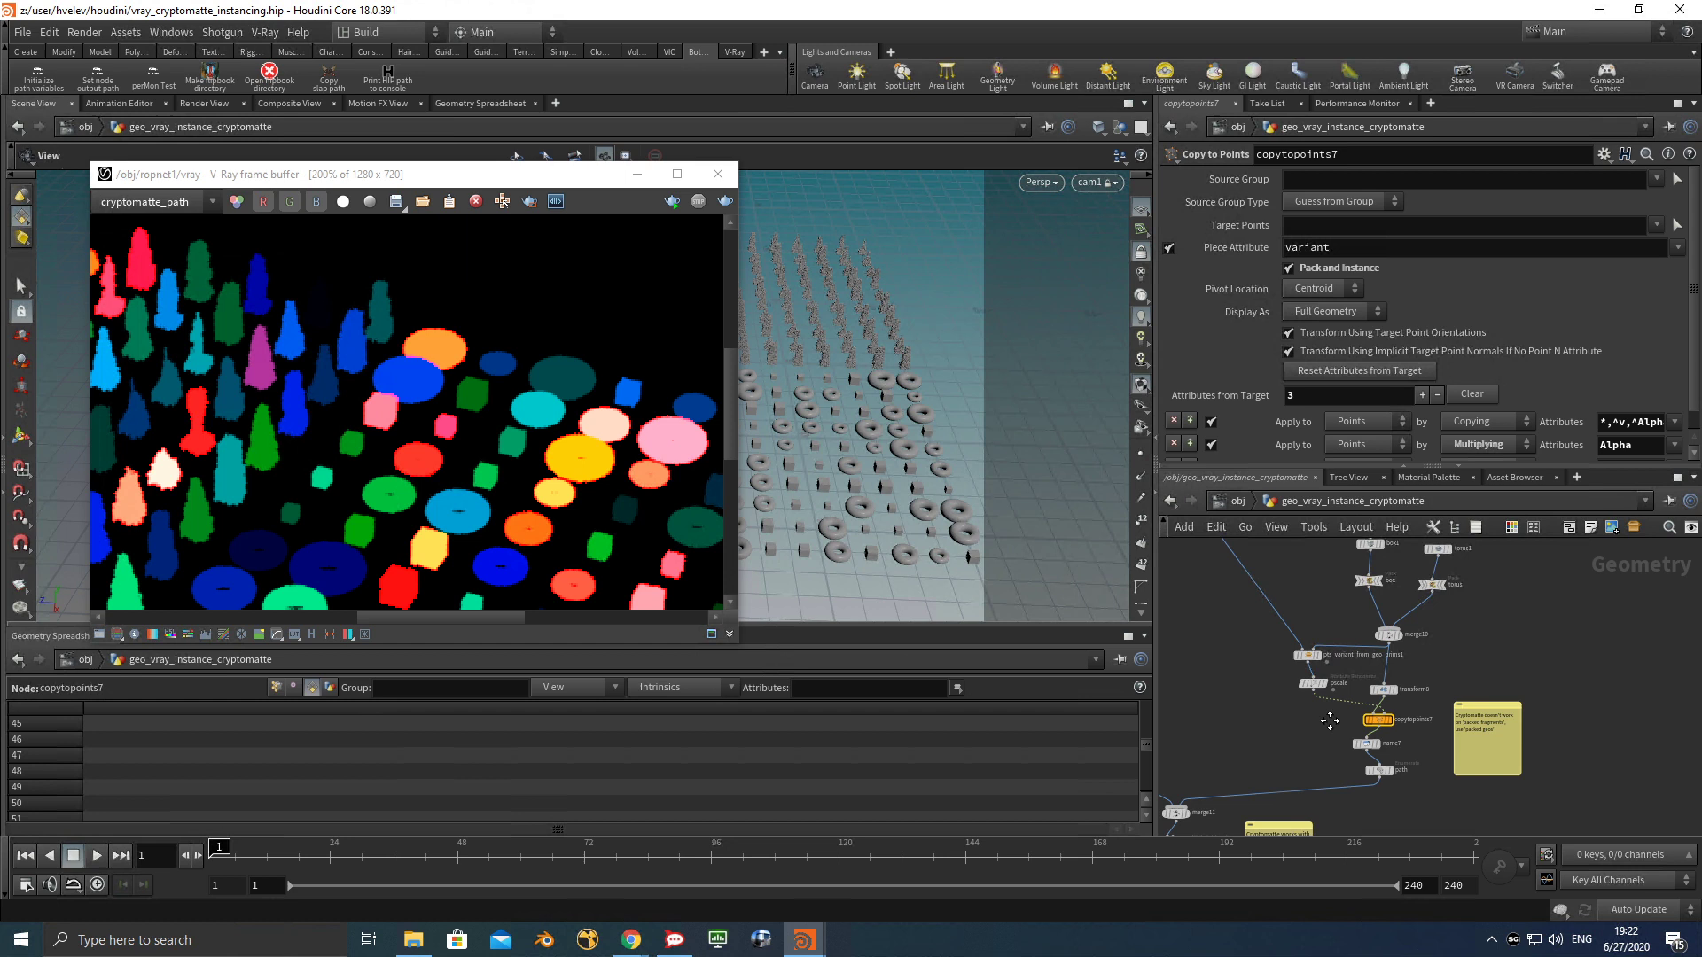
middle_click_drag(1330, 718, 1520, 723)
scroll(1291, 688, "up", 5)
left_click(1186, 667)
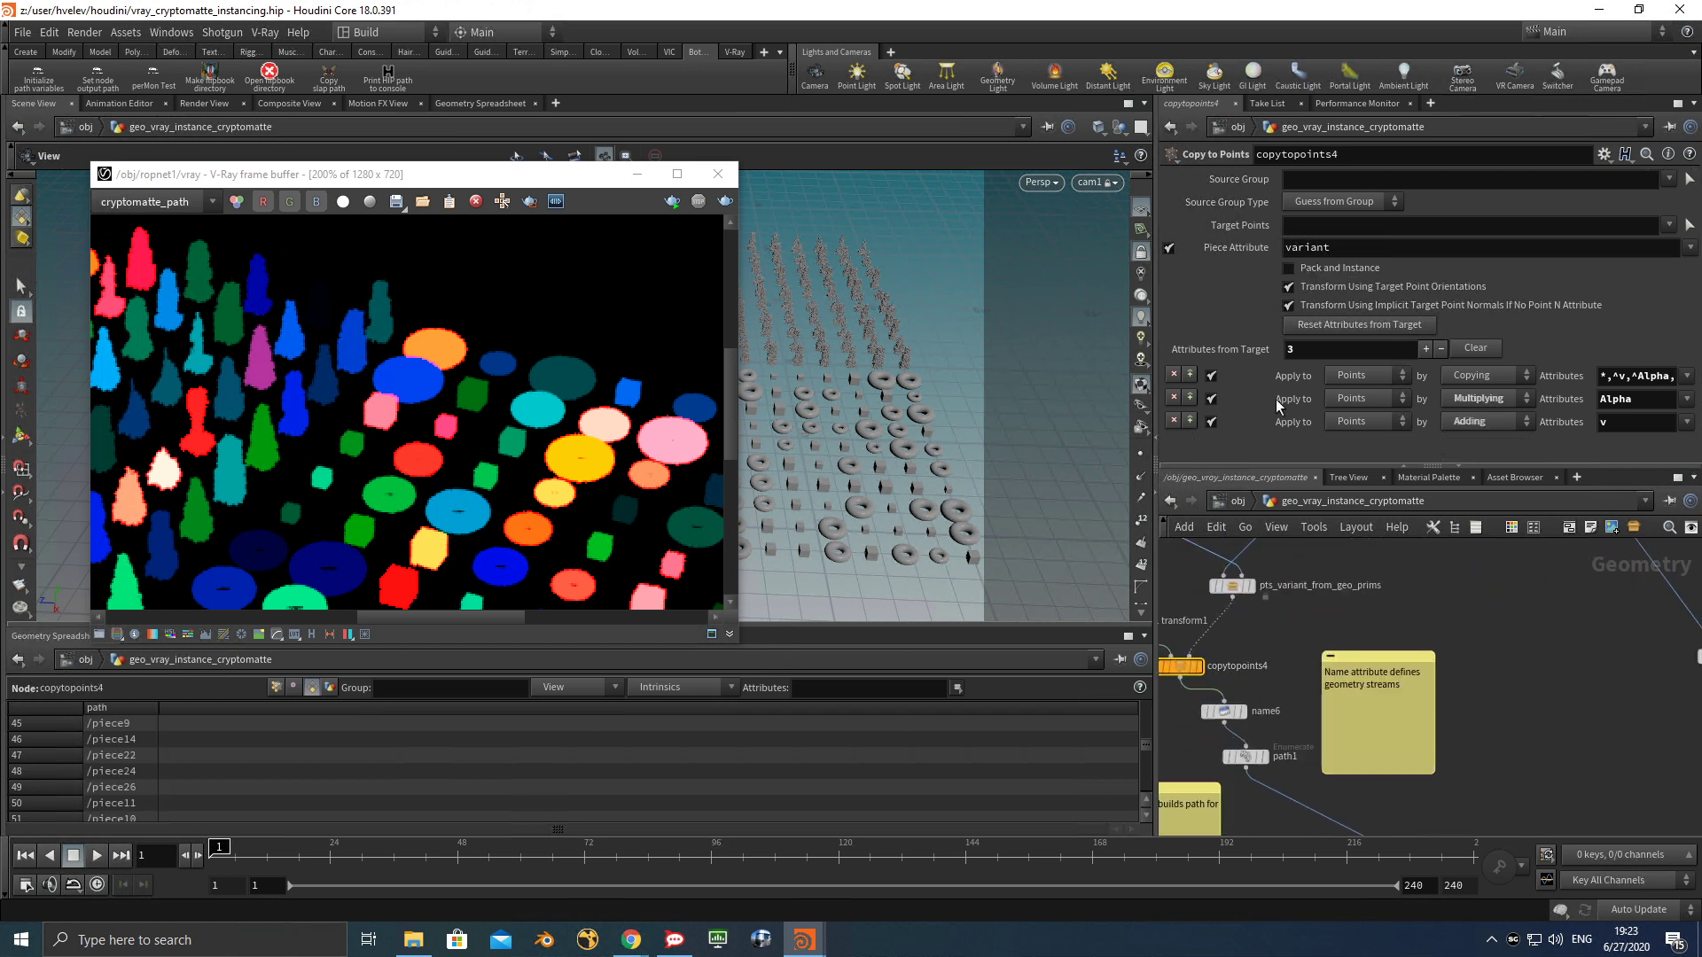
left_click(1315, 273)
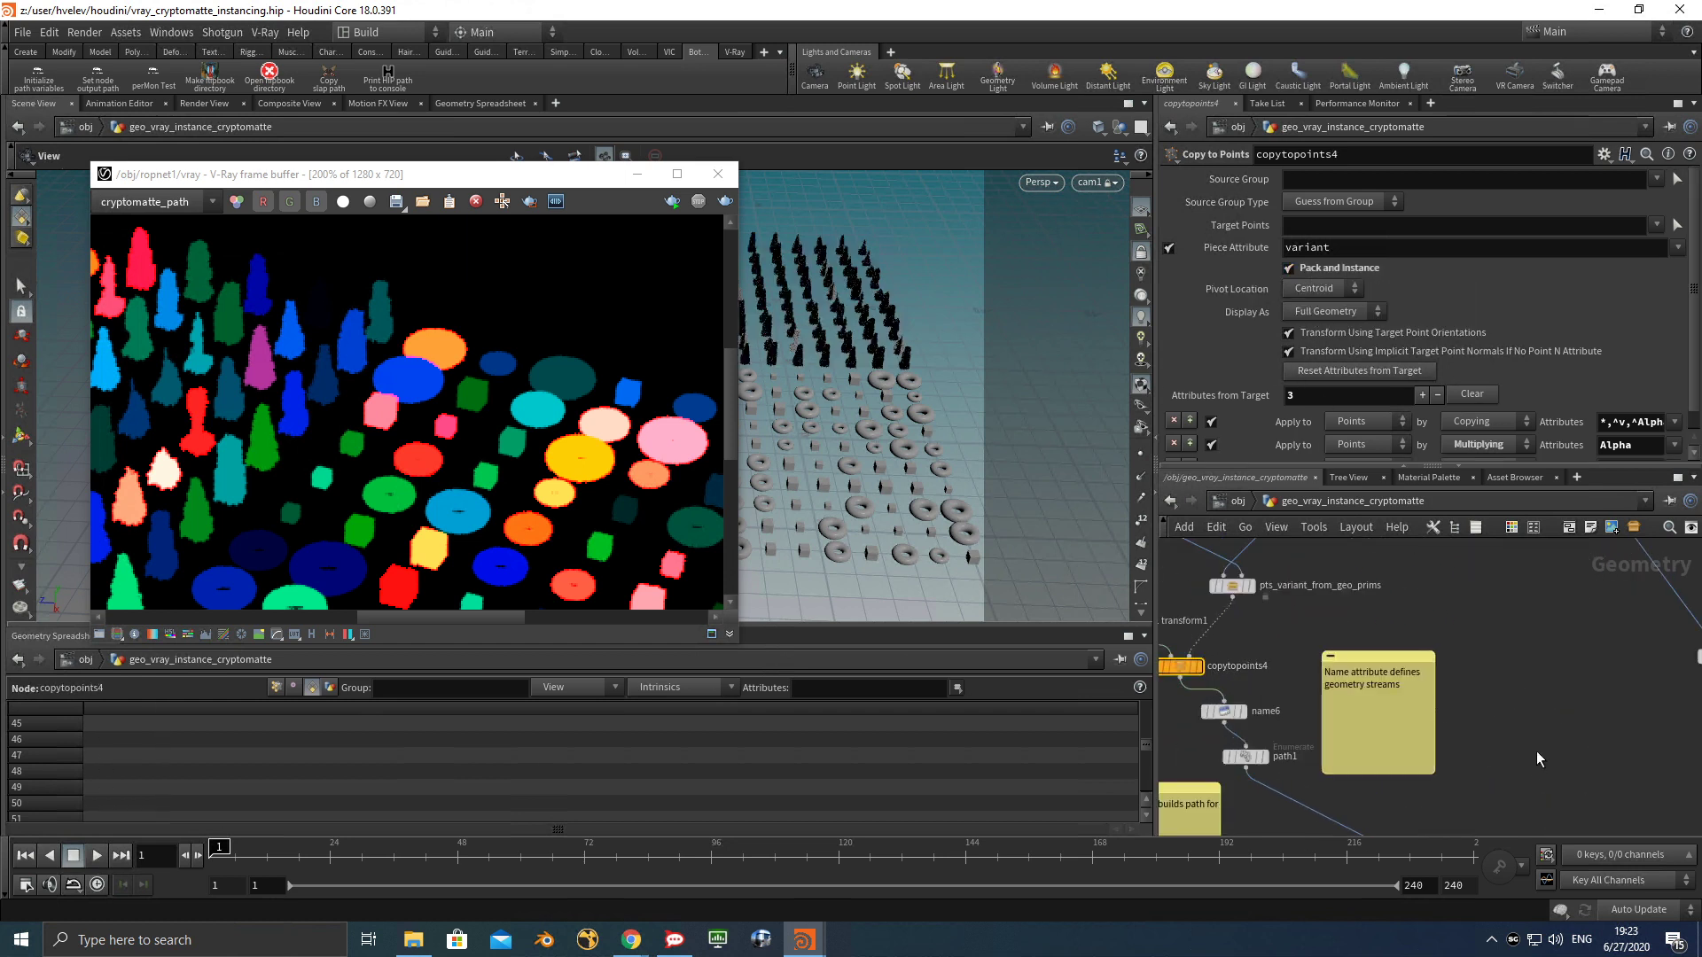
Show the point attributes of copytopoints4 in the spreadsheet and examine the variant values of the packed copies.
scroll(1543, 701, "down", 3)
scroll(1543, 701, "up", 3)
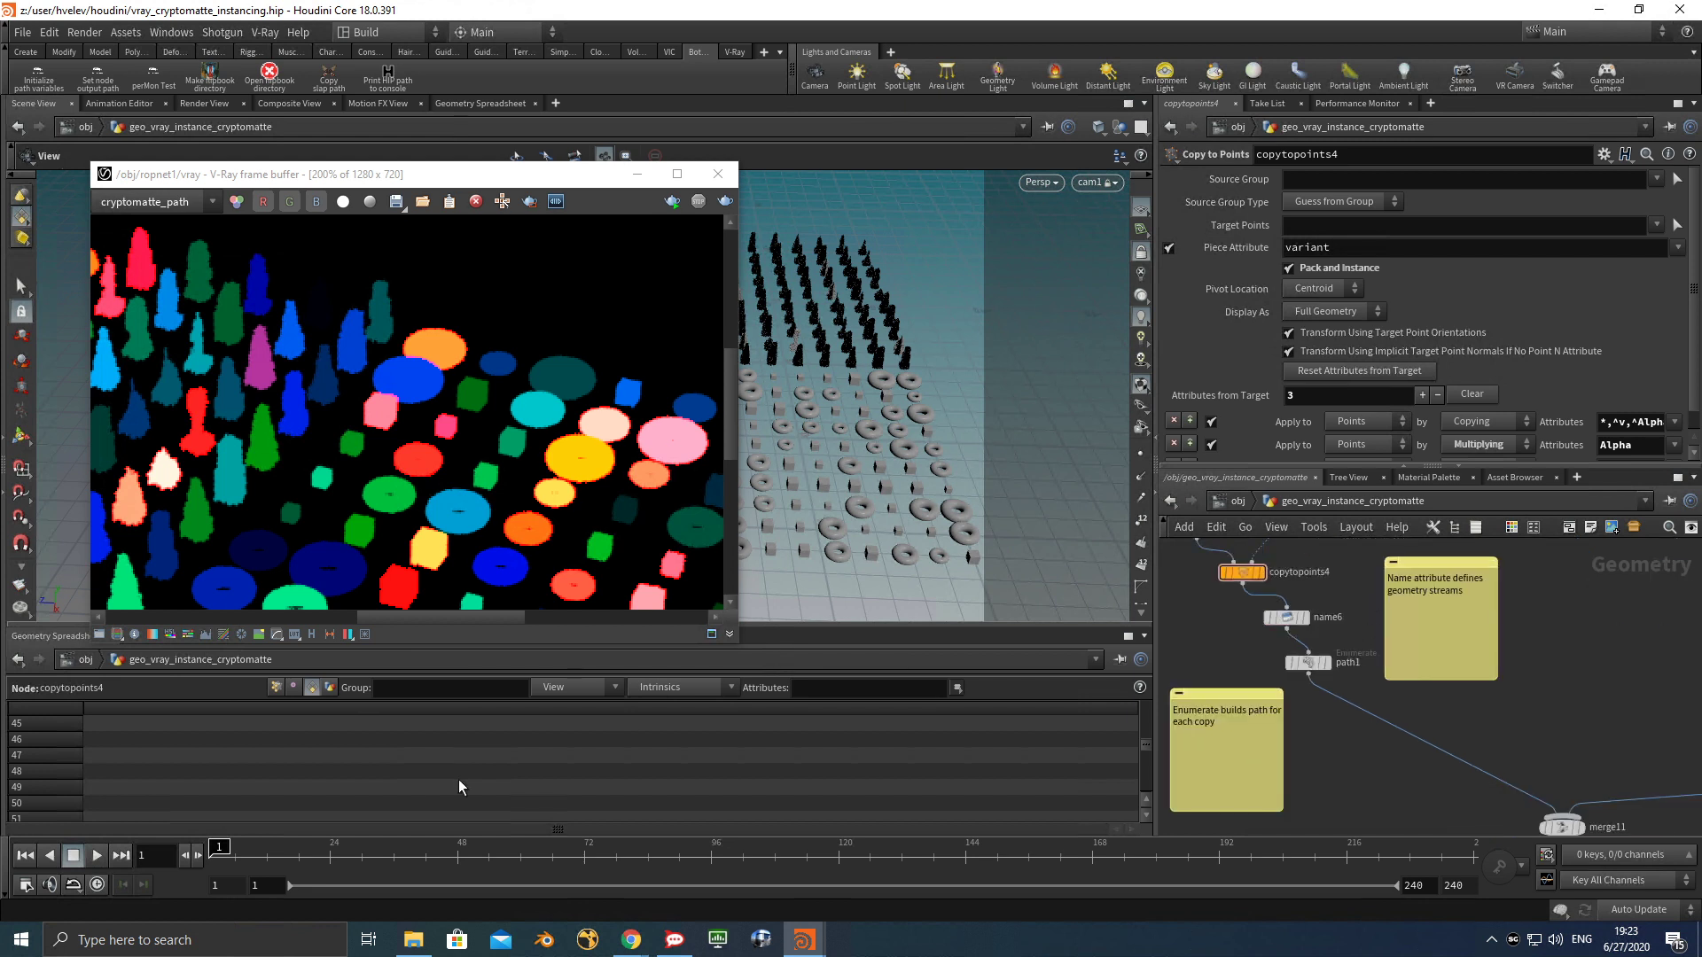
left_click(275, 688)
scroll(417, 754, "down", 5)
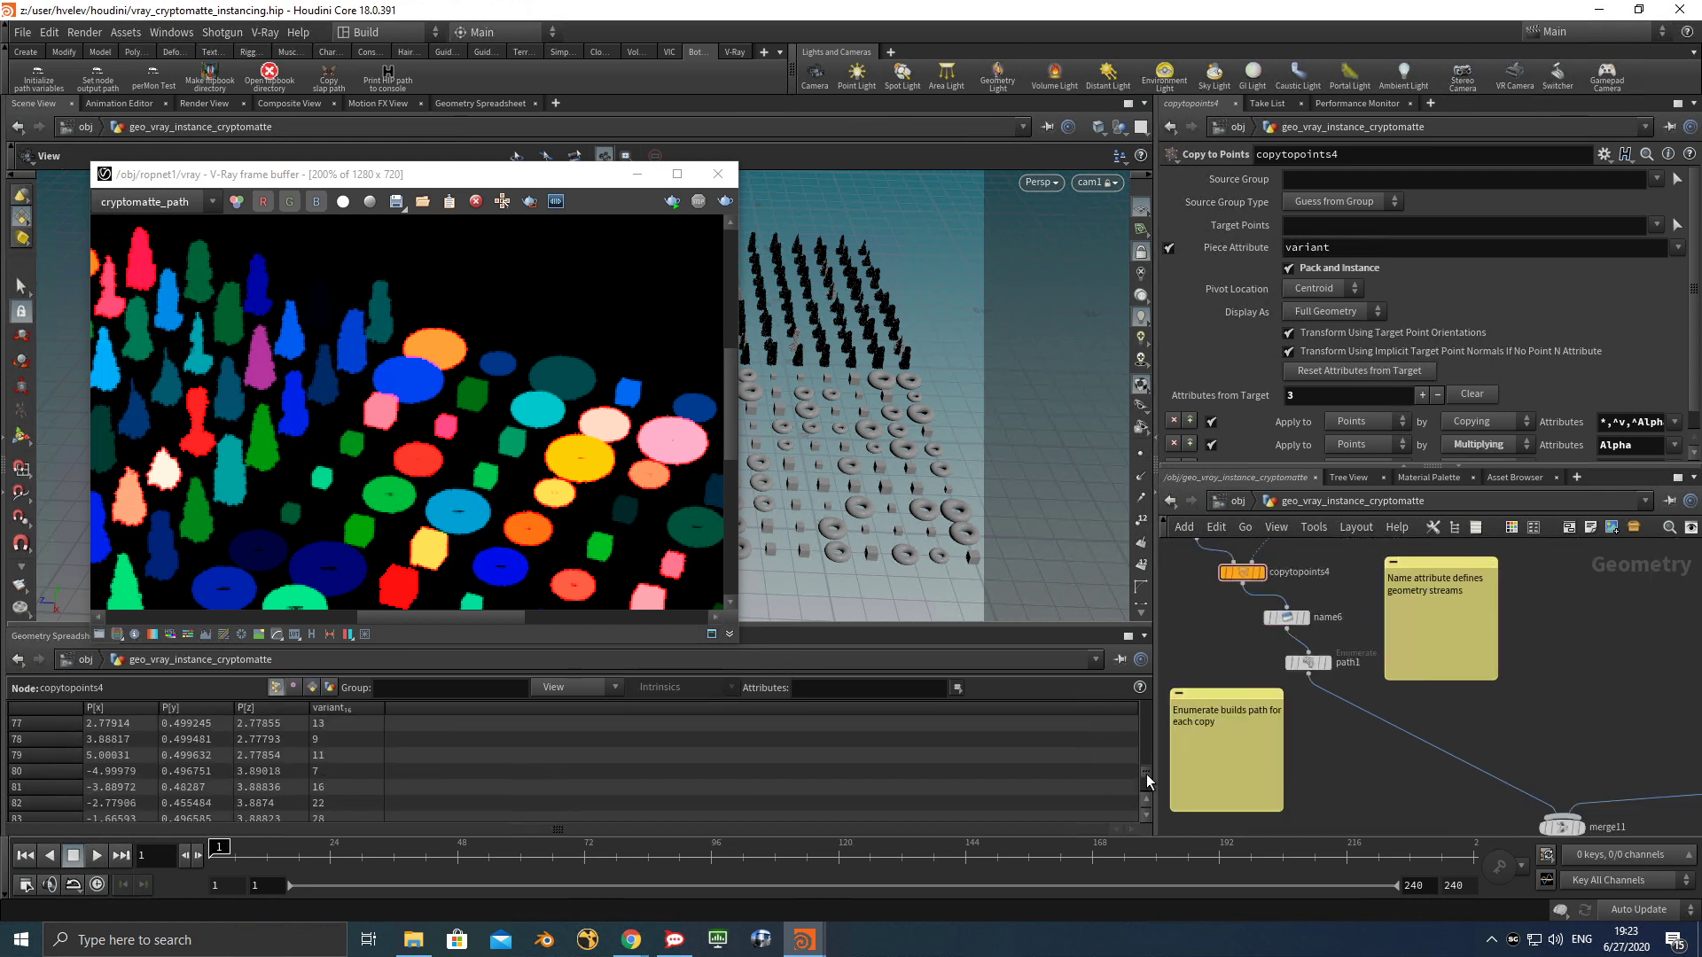
left_click_drag(1149, 780, 1144, 709)
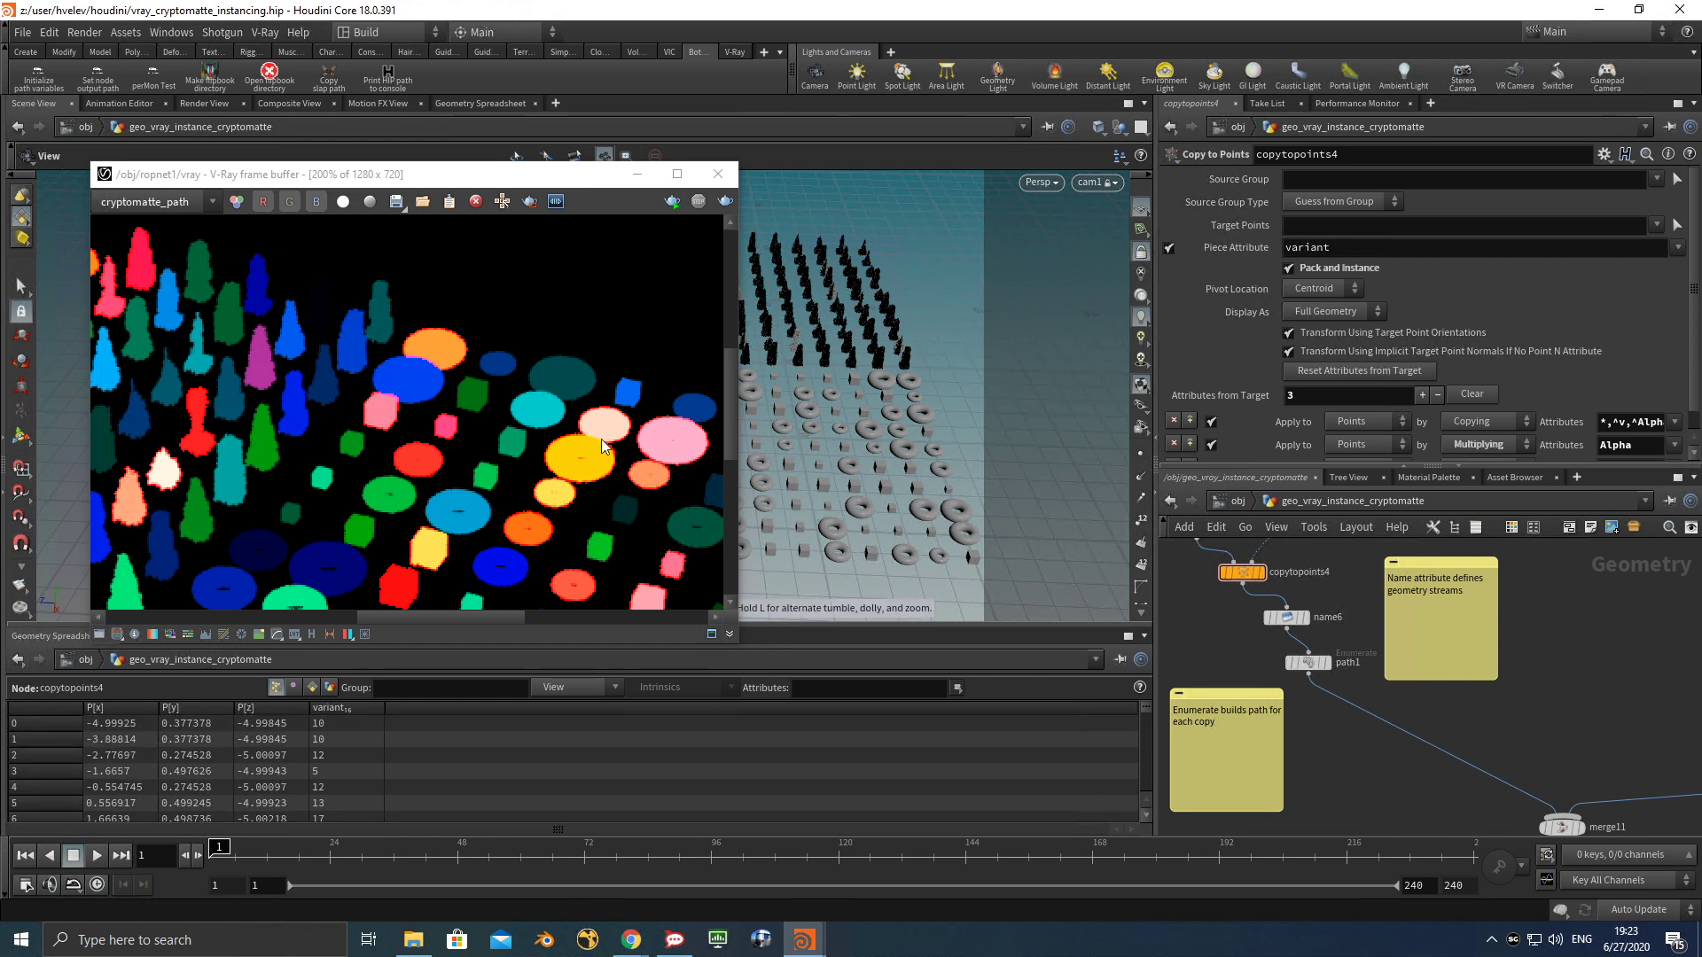
Display the cryptomatte_name channel and examine the primitive name values assigned by the name6 and name7 nodes.
left_click(162, 210)
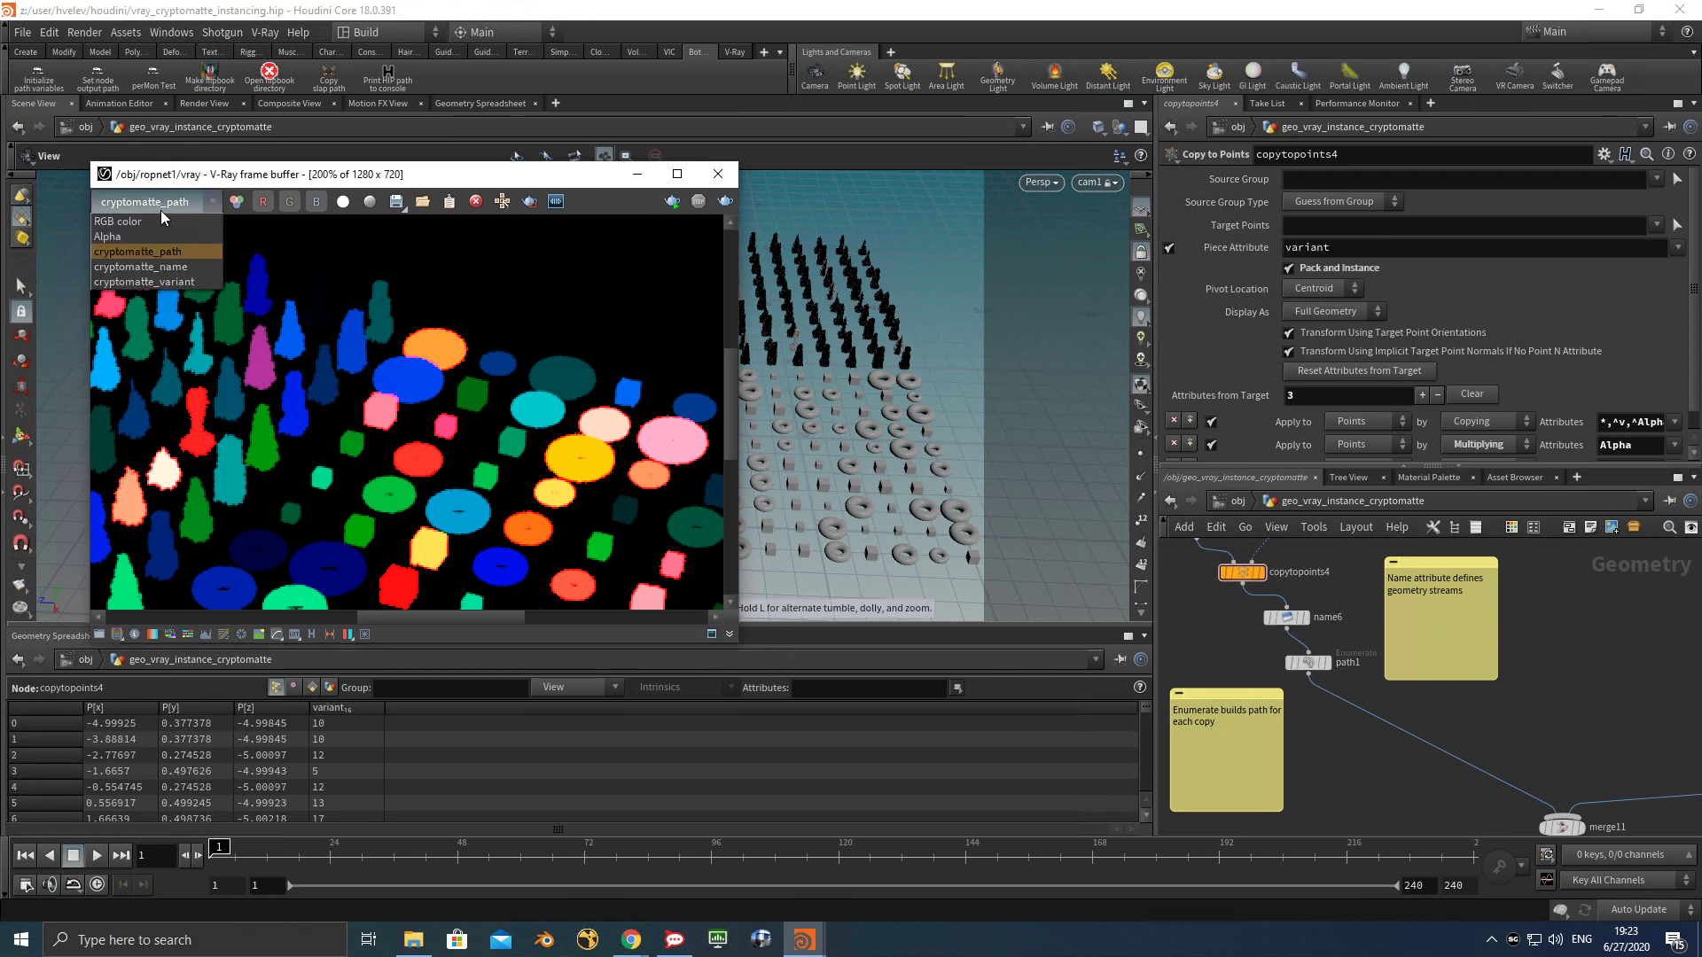
left_click(149, 264)
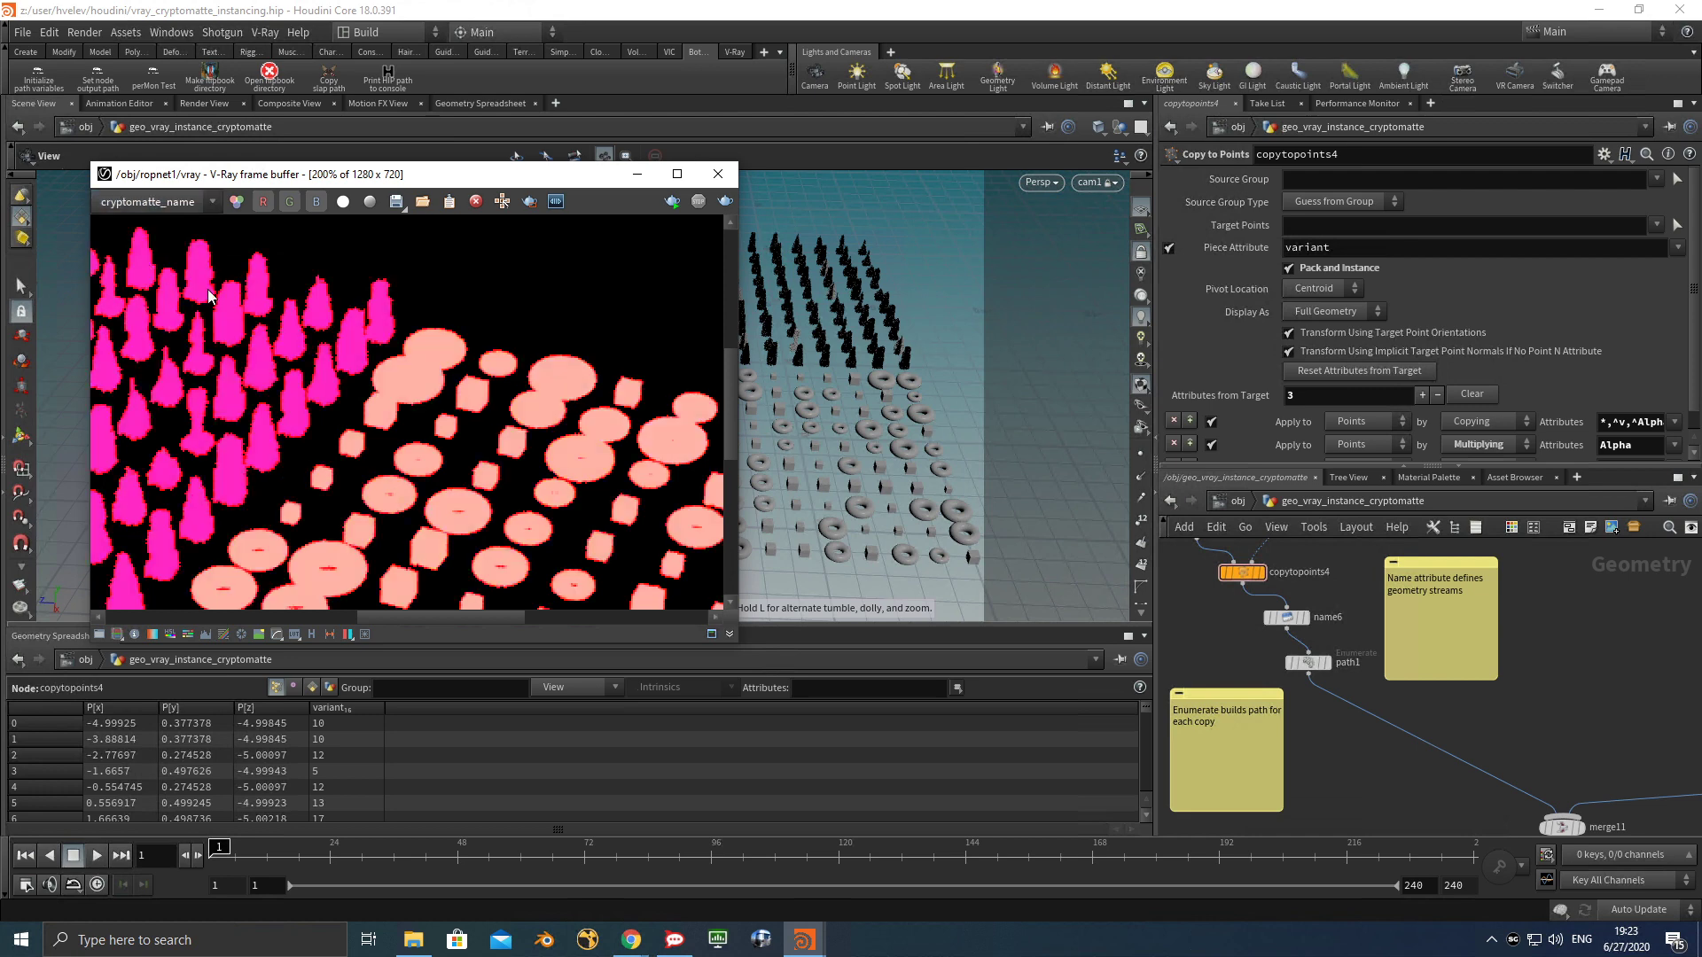
left_click(1286, 617)
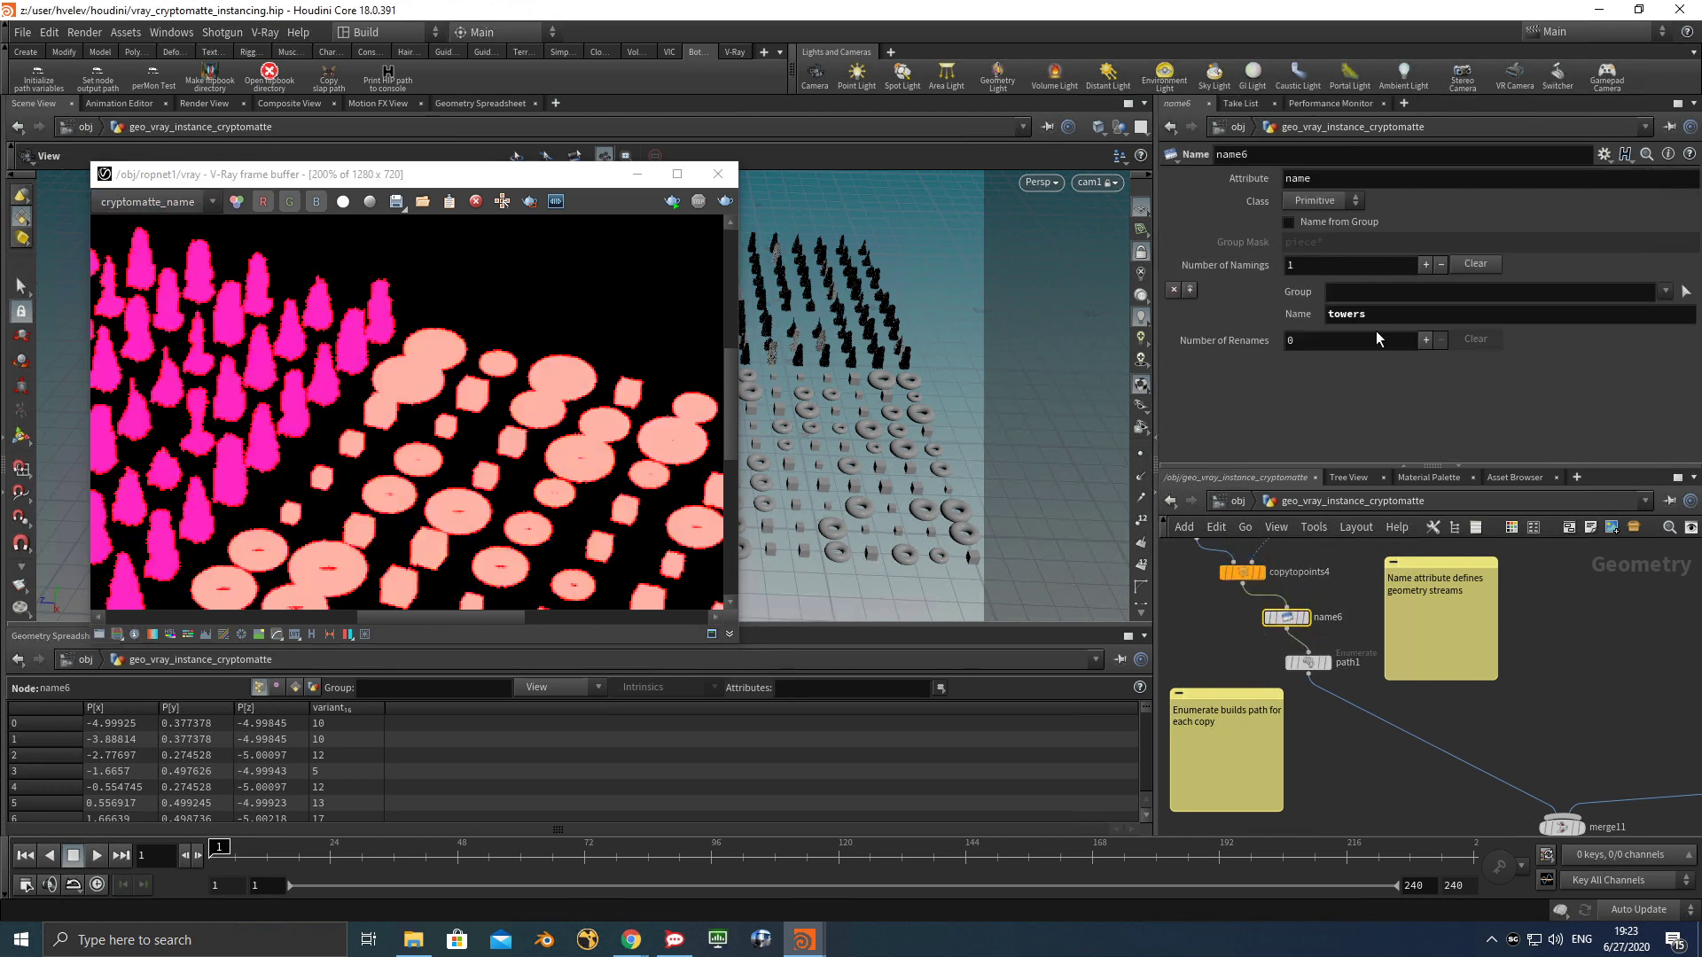
key("Return")
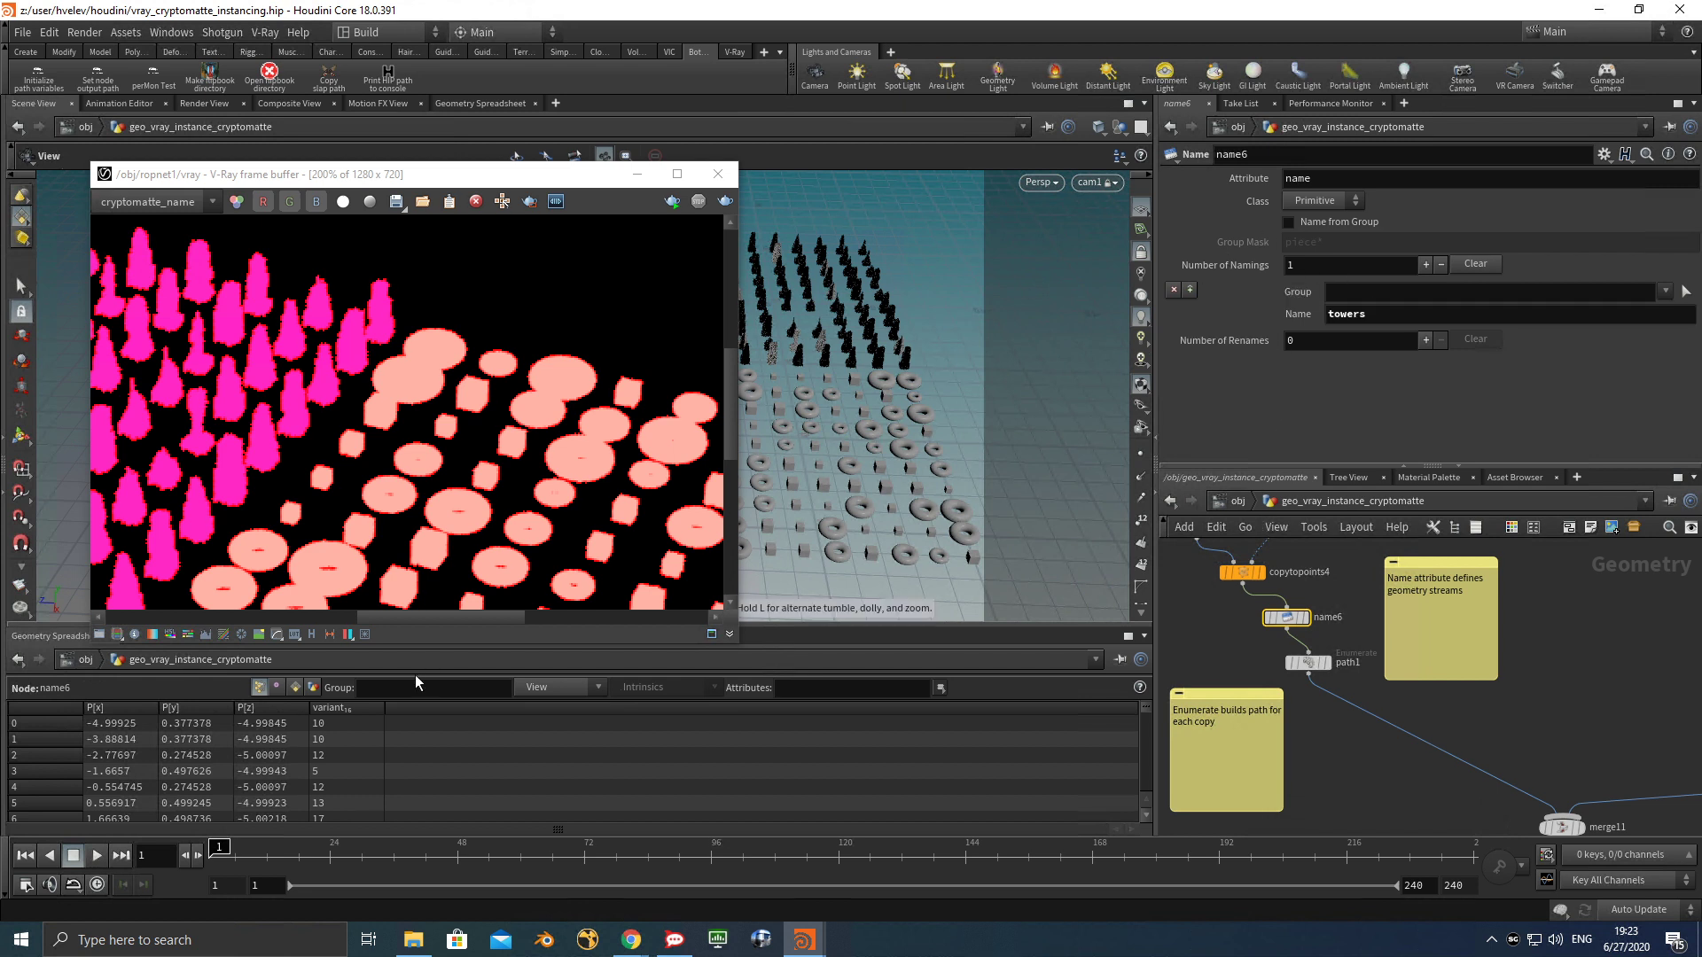
left_click(295, 688)
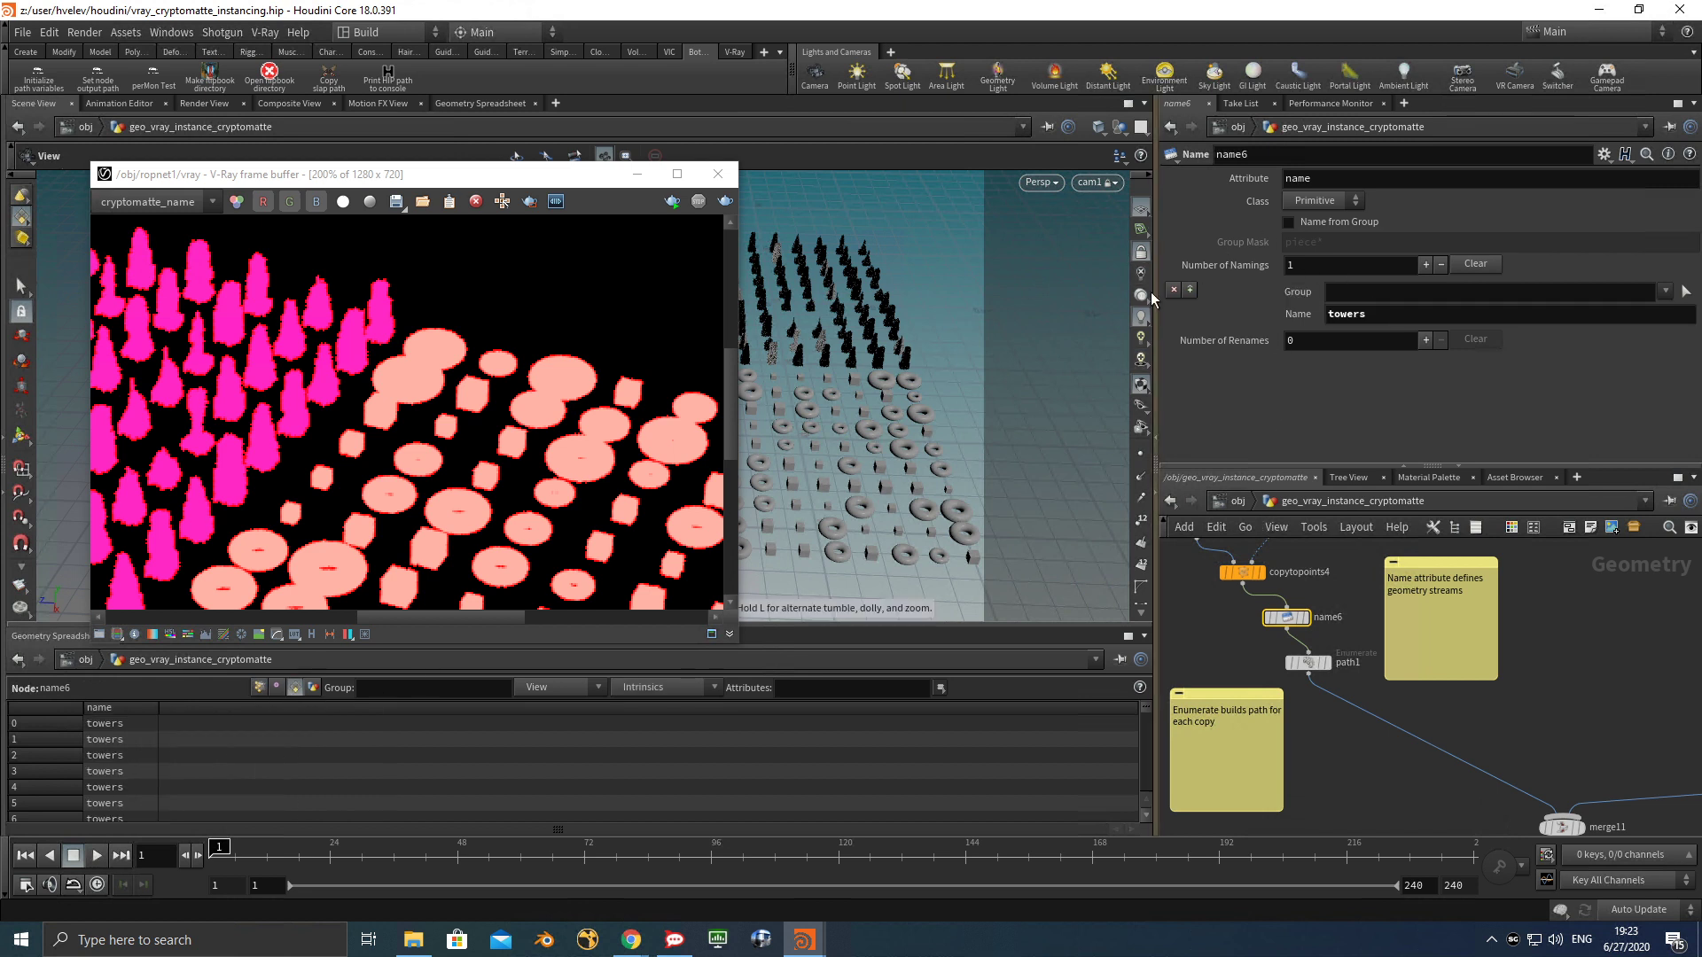
scroll(532, 753, "down", 6)
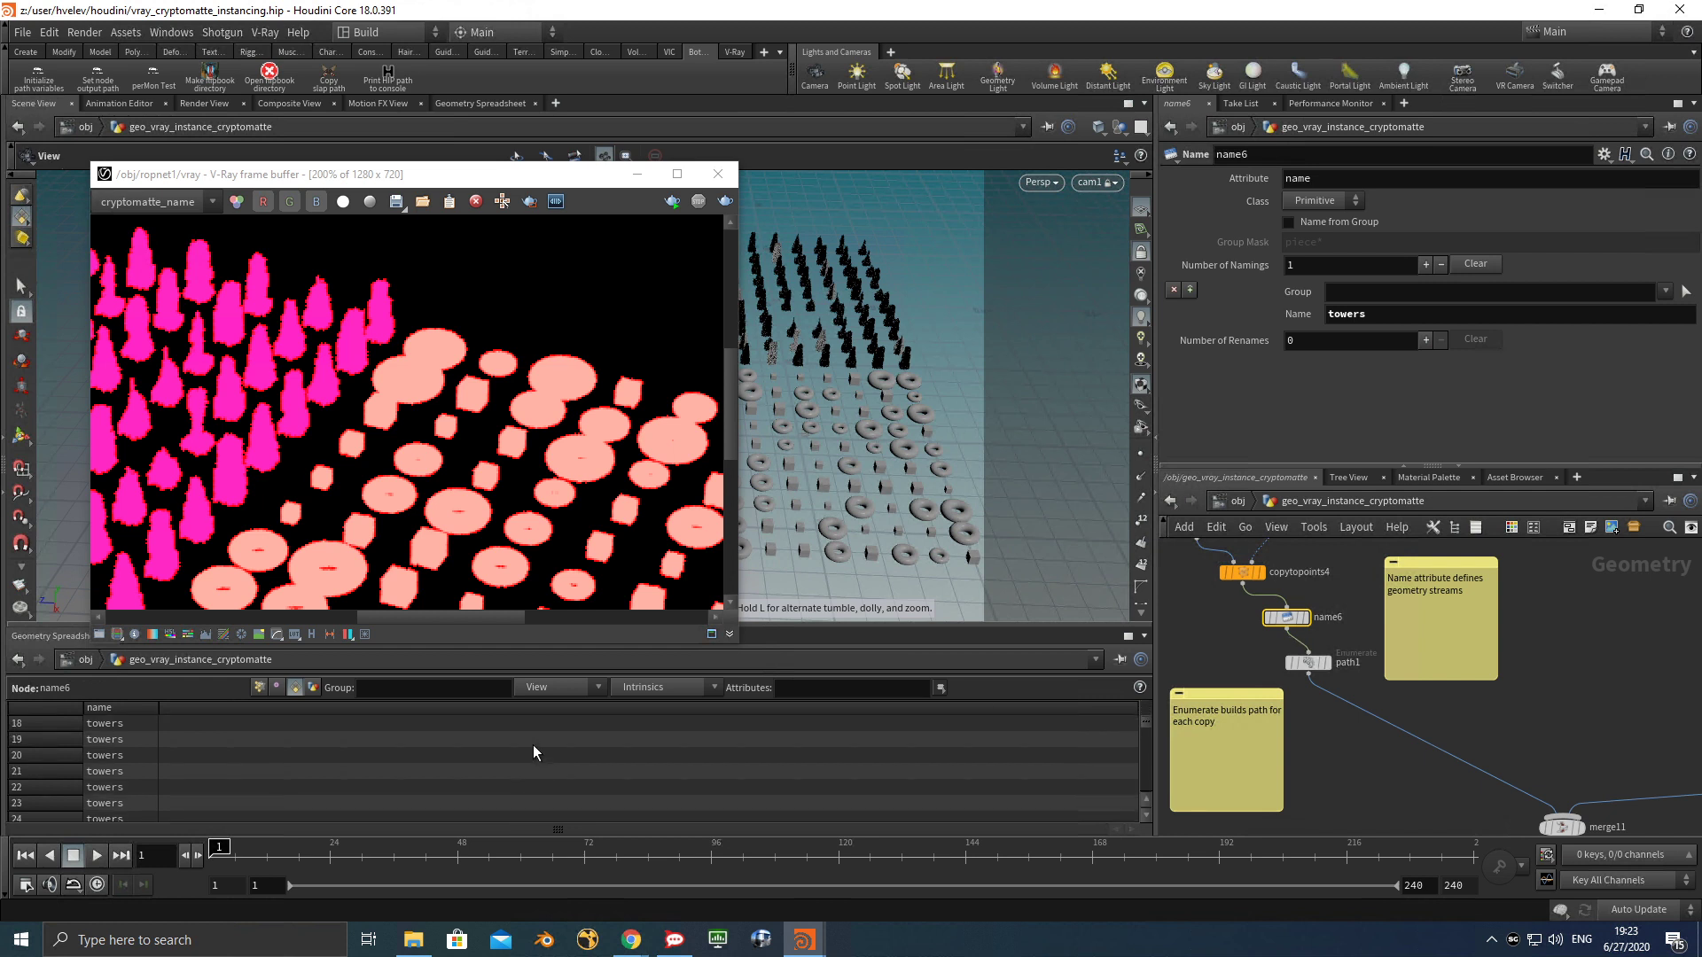
scroll(1145, 730, "up", 8)
middle_click_drag(1583, 663, 1507, 709)
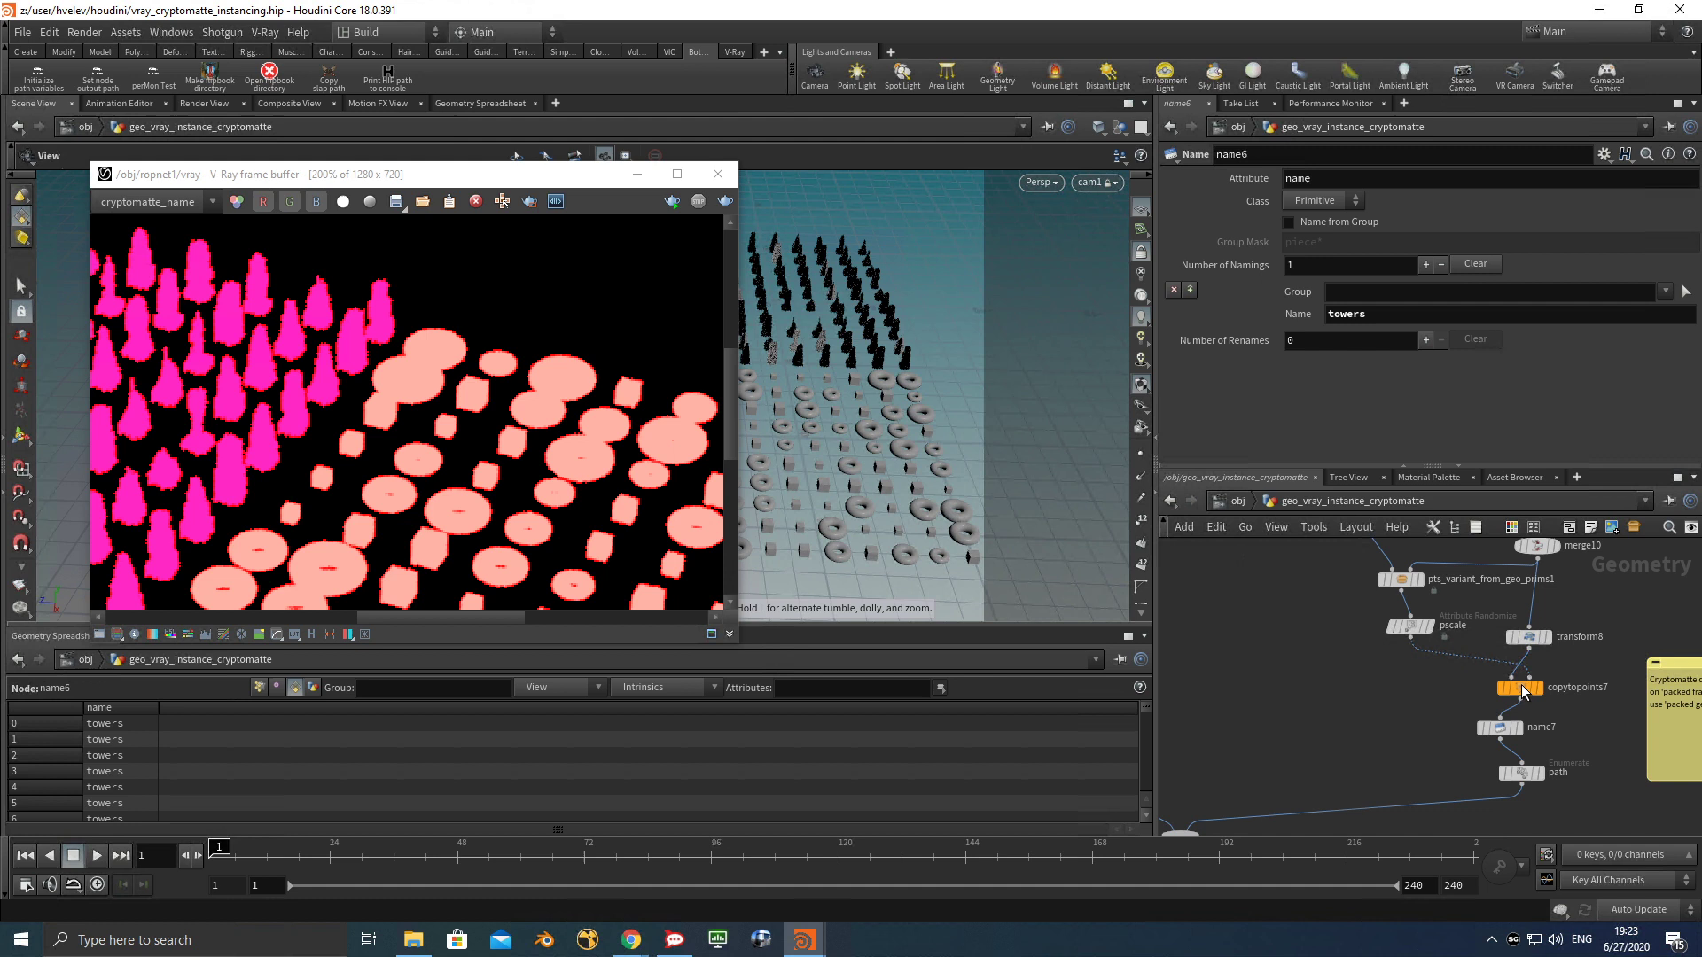
left_click(1498, 729)
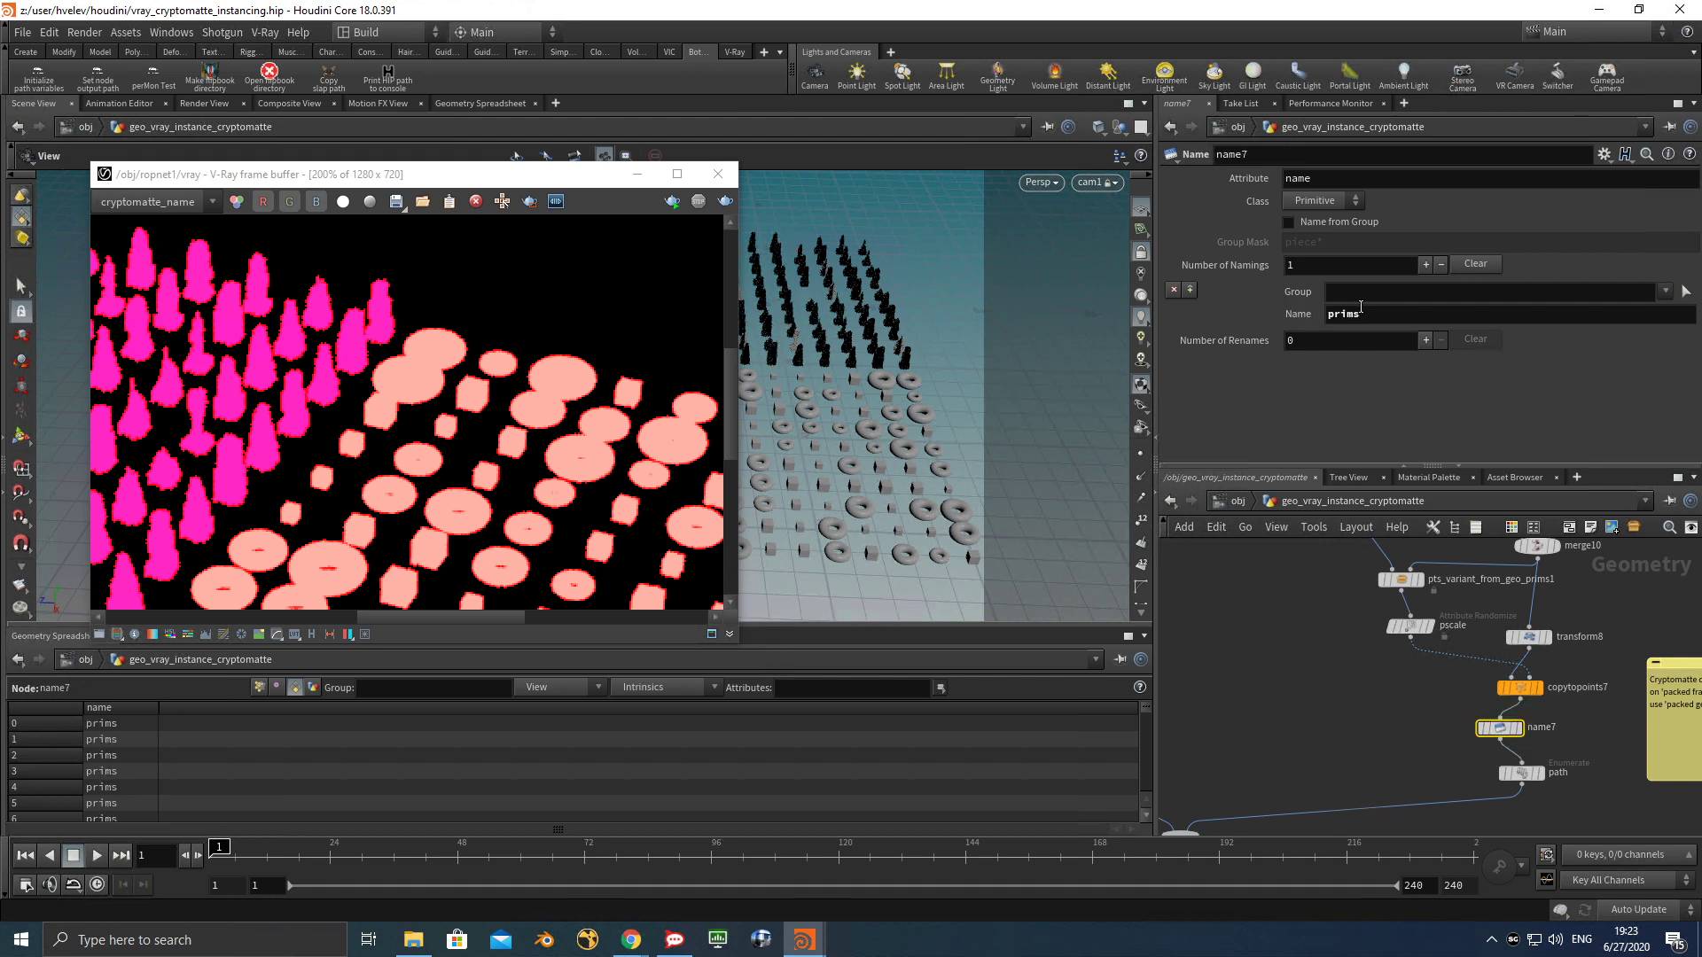
Inspect the path1 Enumerate node's attribute and prefix settings and examine the path value of each tower copy.
scroll(1209, 694, "down", 3)
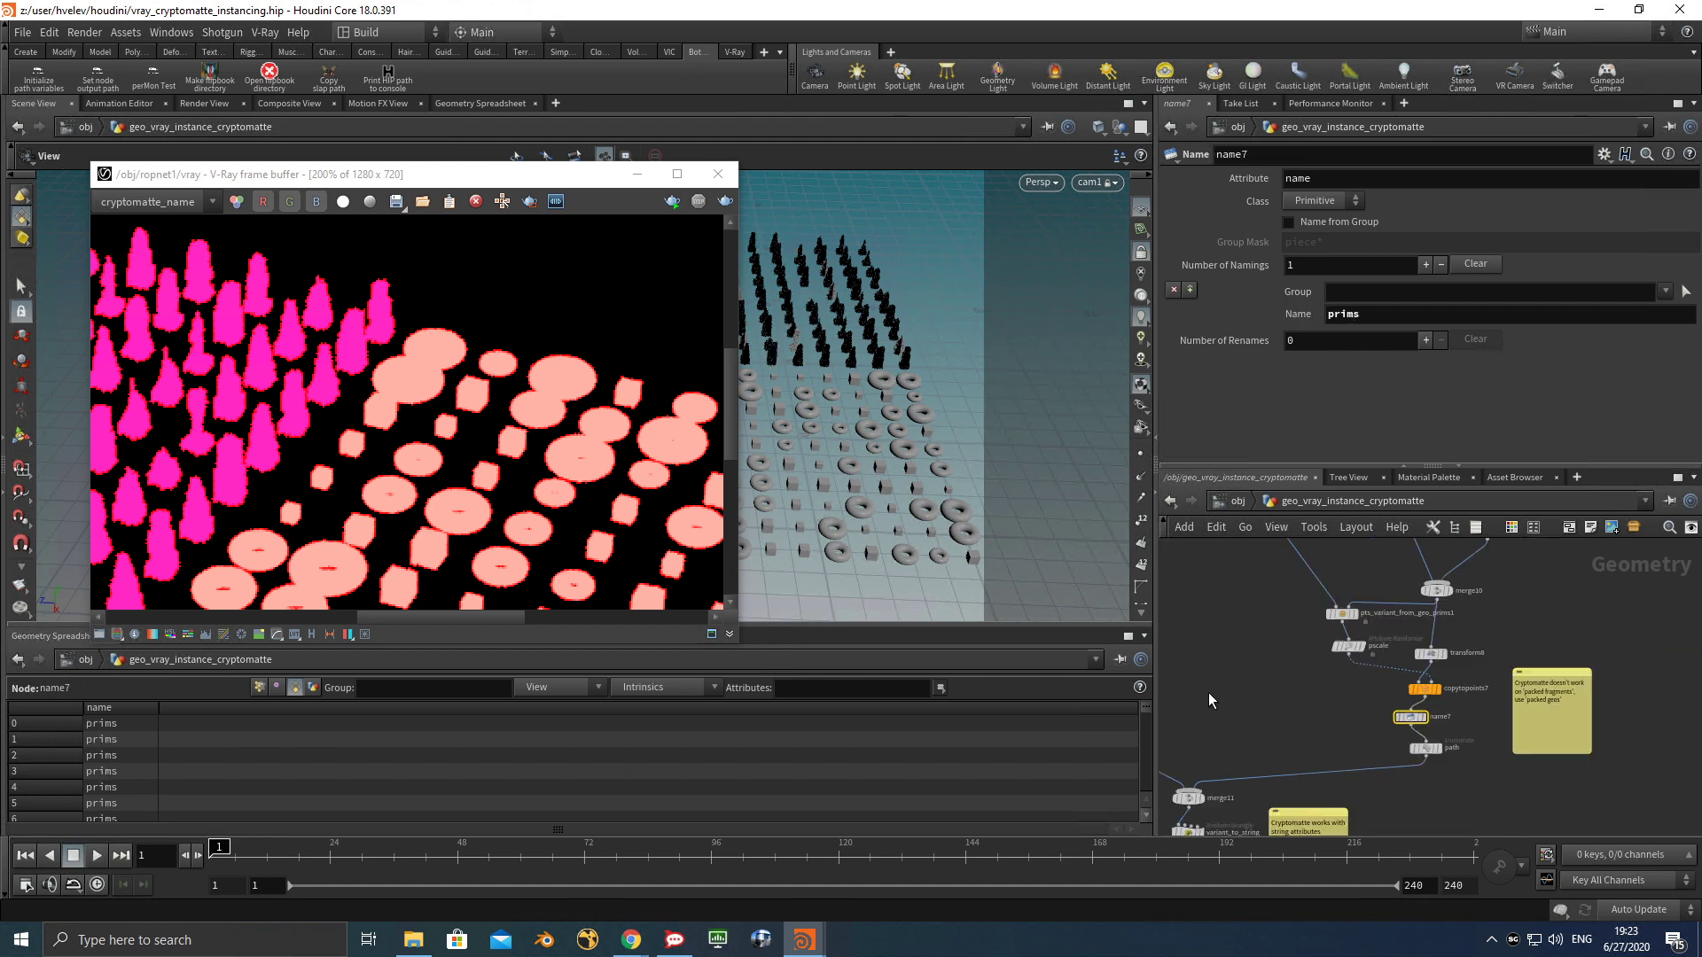
middle_click_drag(1209, 693, 1405, 687)
scroll(1198, 687, "up", 4)
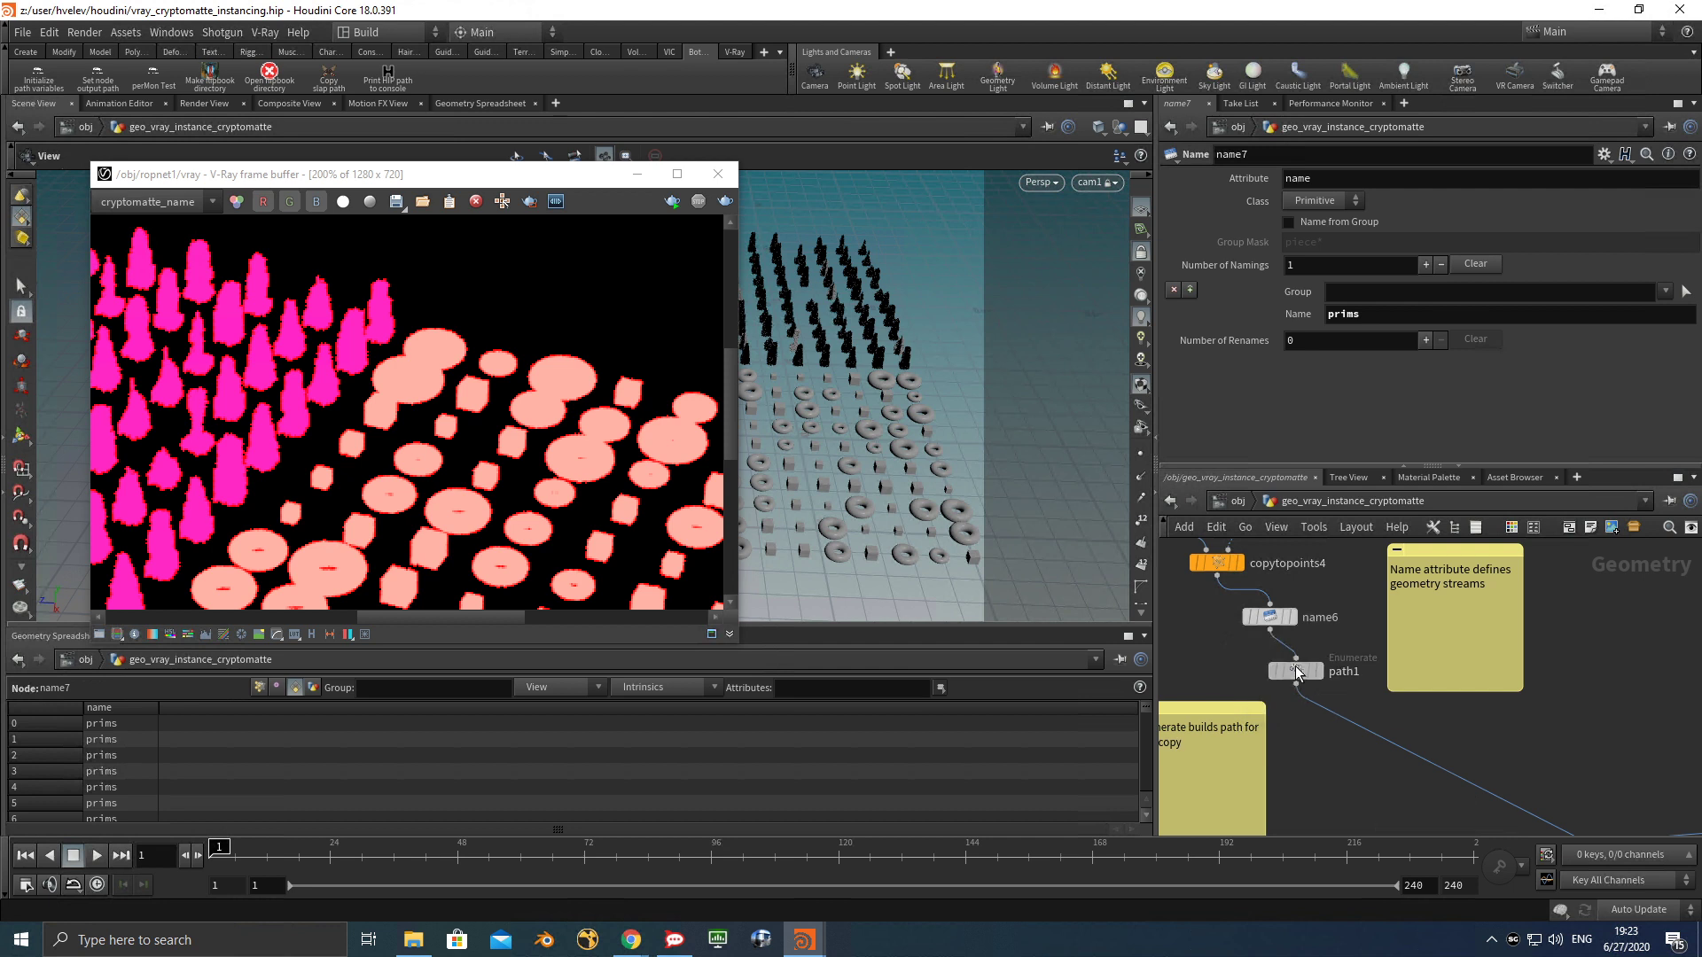
left_click(1296, 671)
middle_click_drag(1432, 530, 1363, 555)
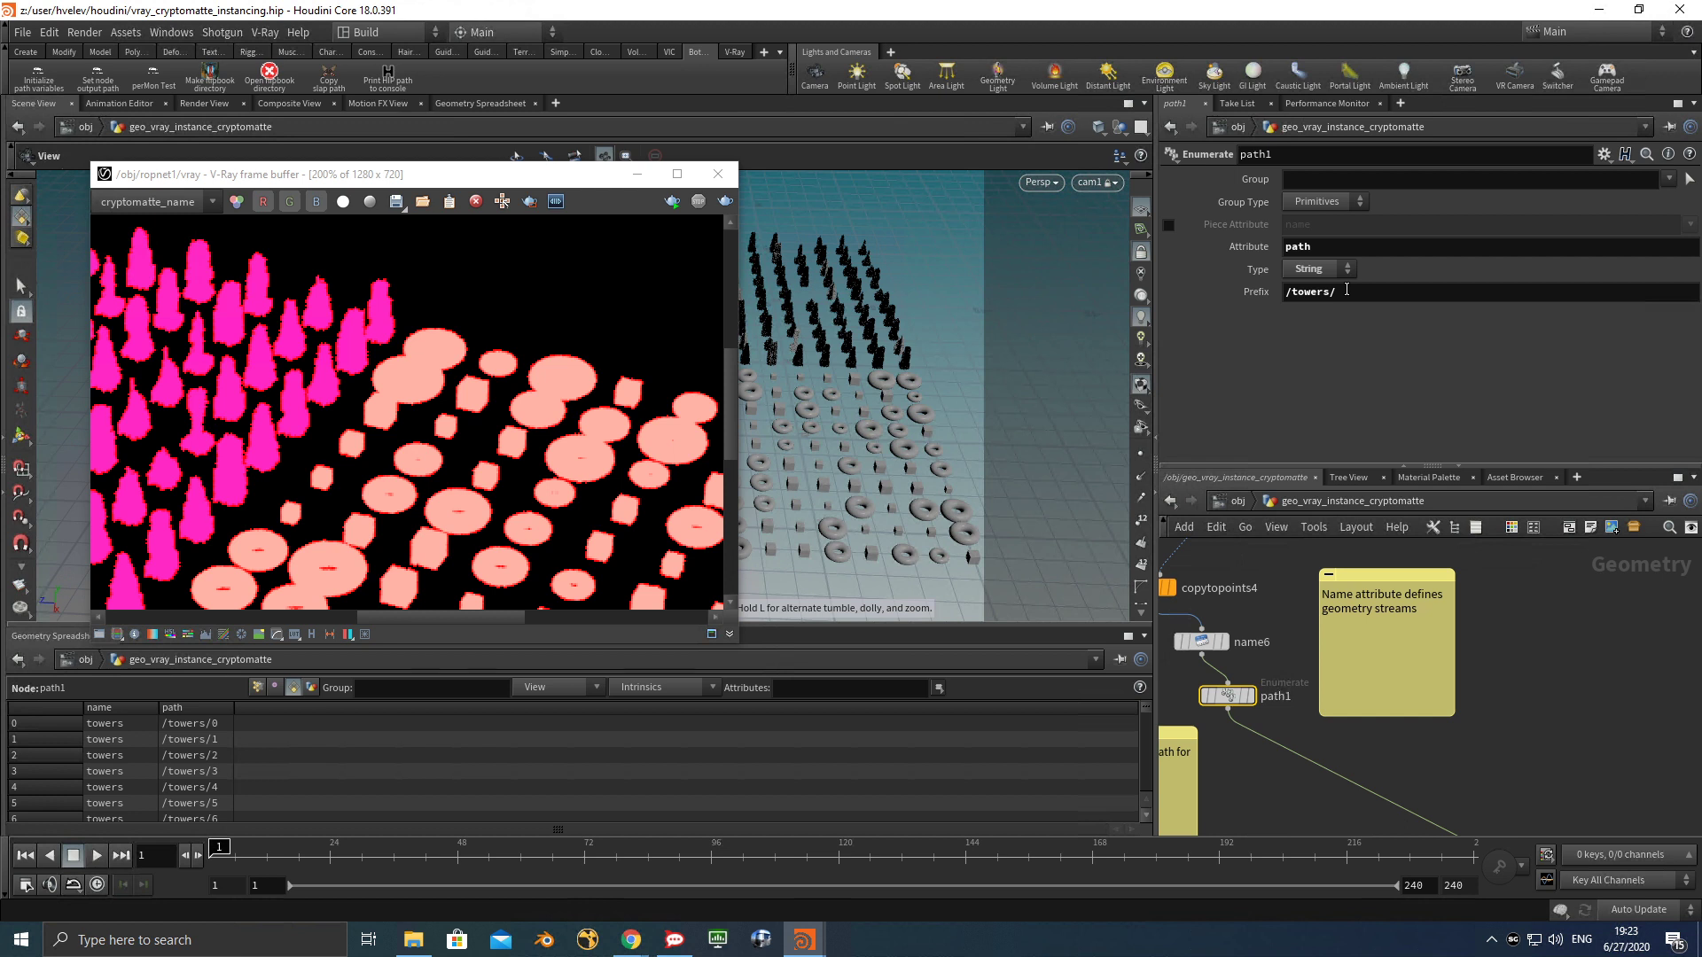
scroll(269, 763, "down", 4)
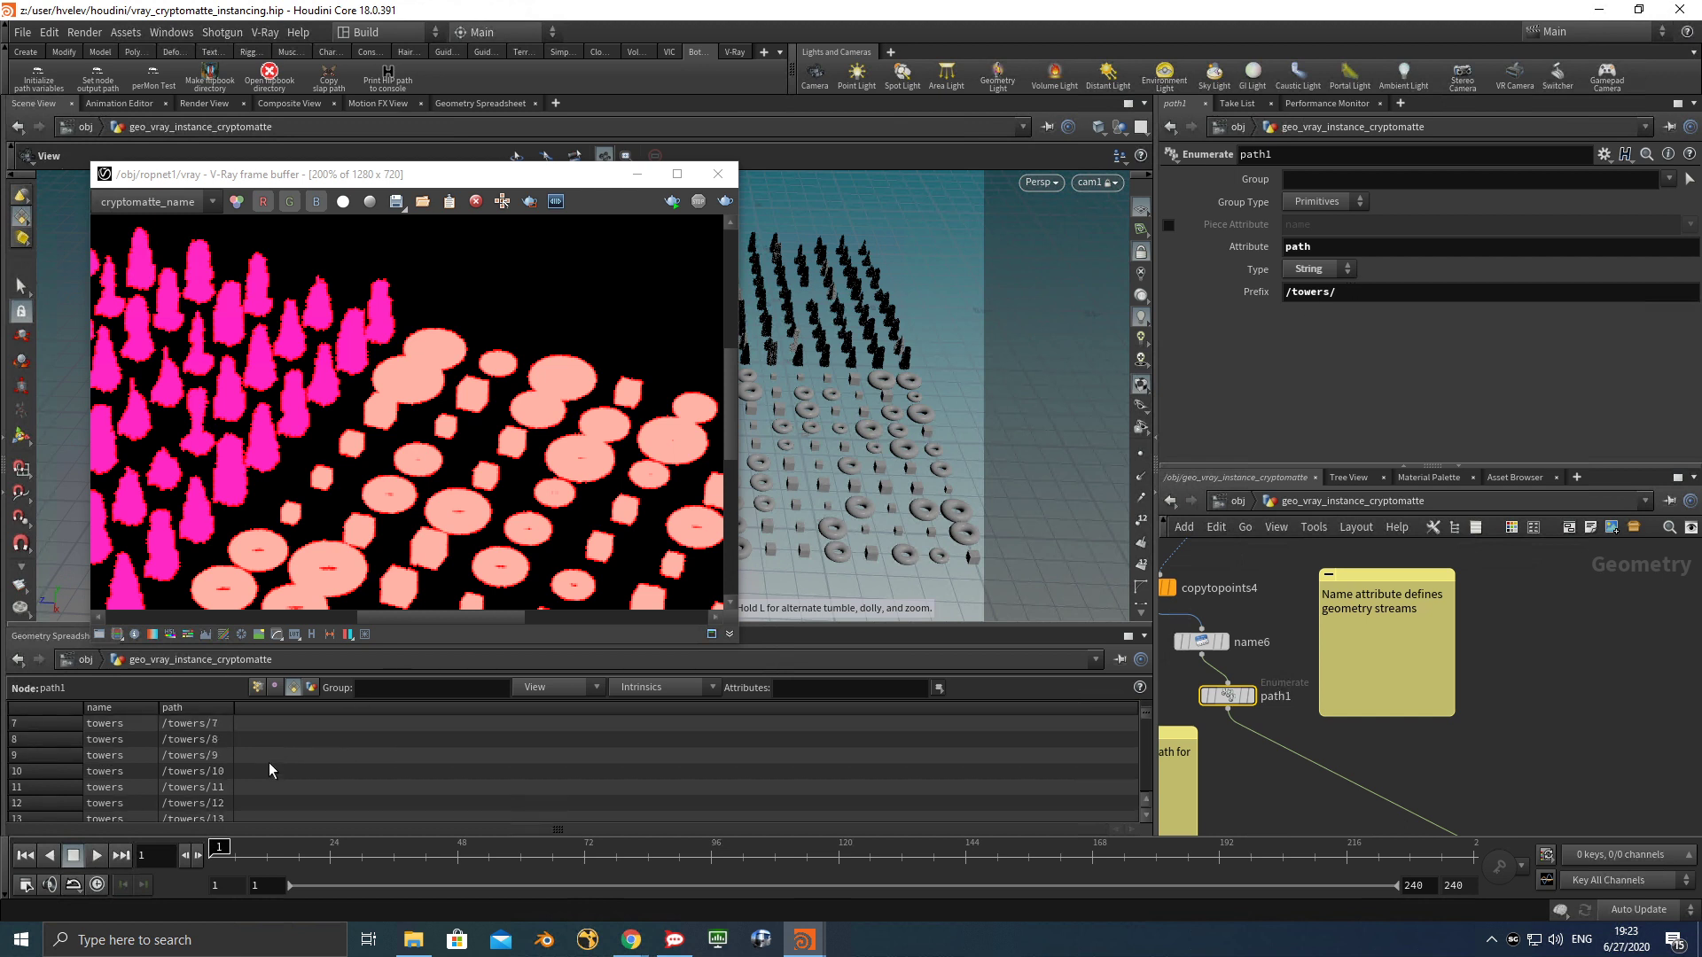
scroll(269, 769, "up", 4)
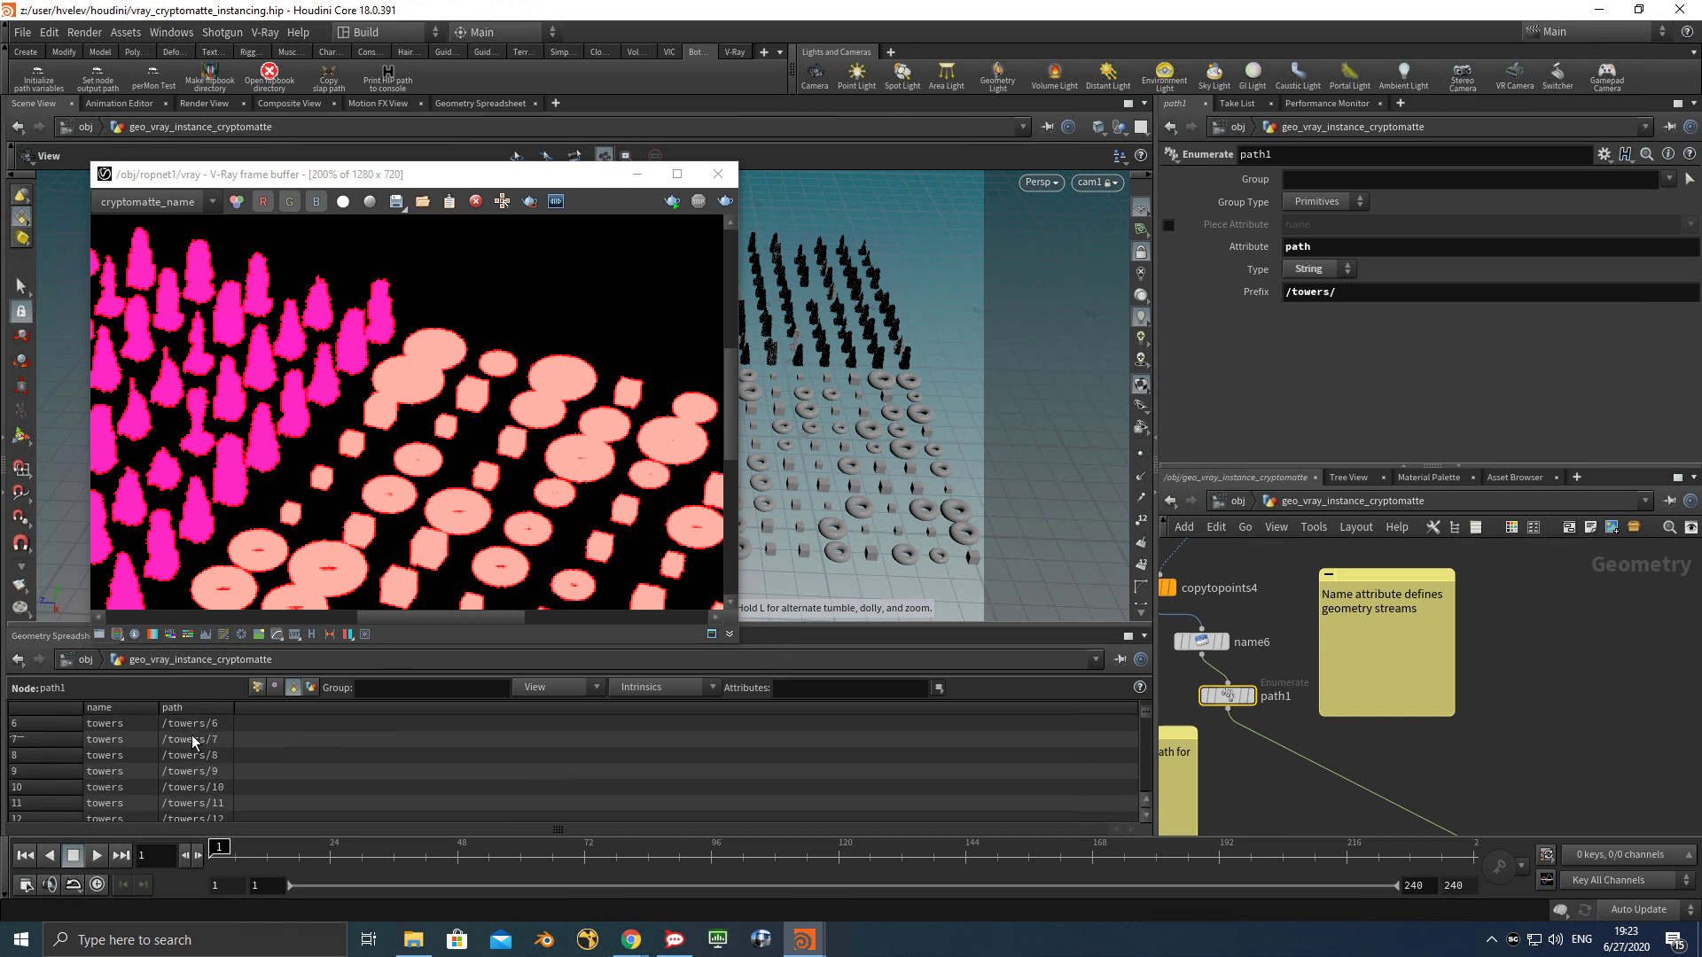
scroll(191, 740, "down", 2)
scroll(1481, 705, "down", 2)
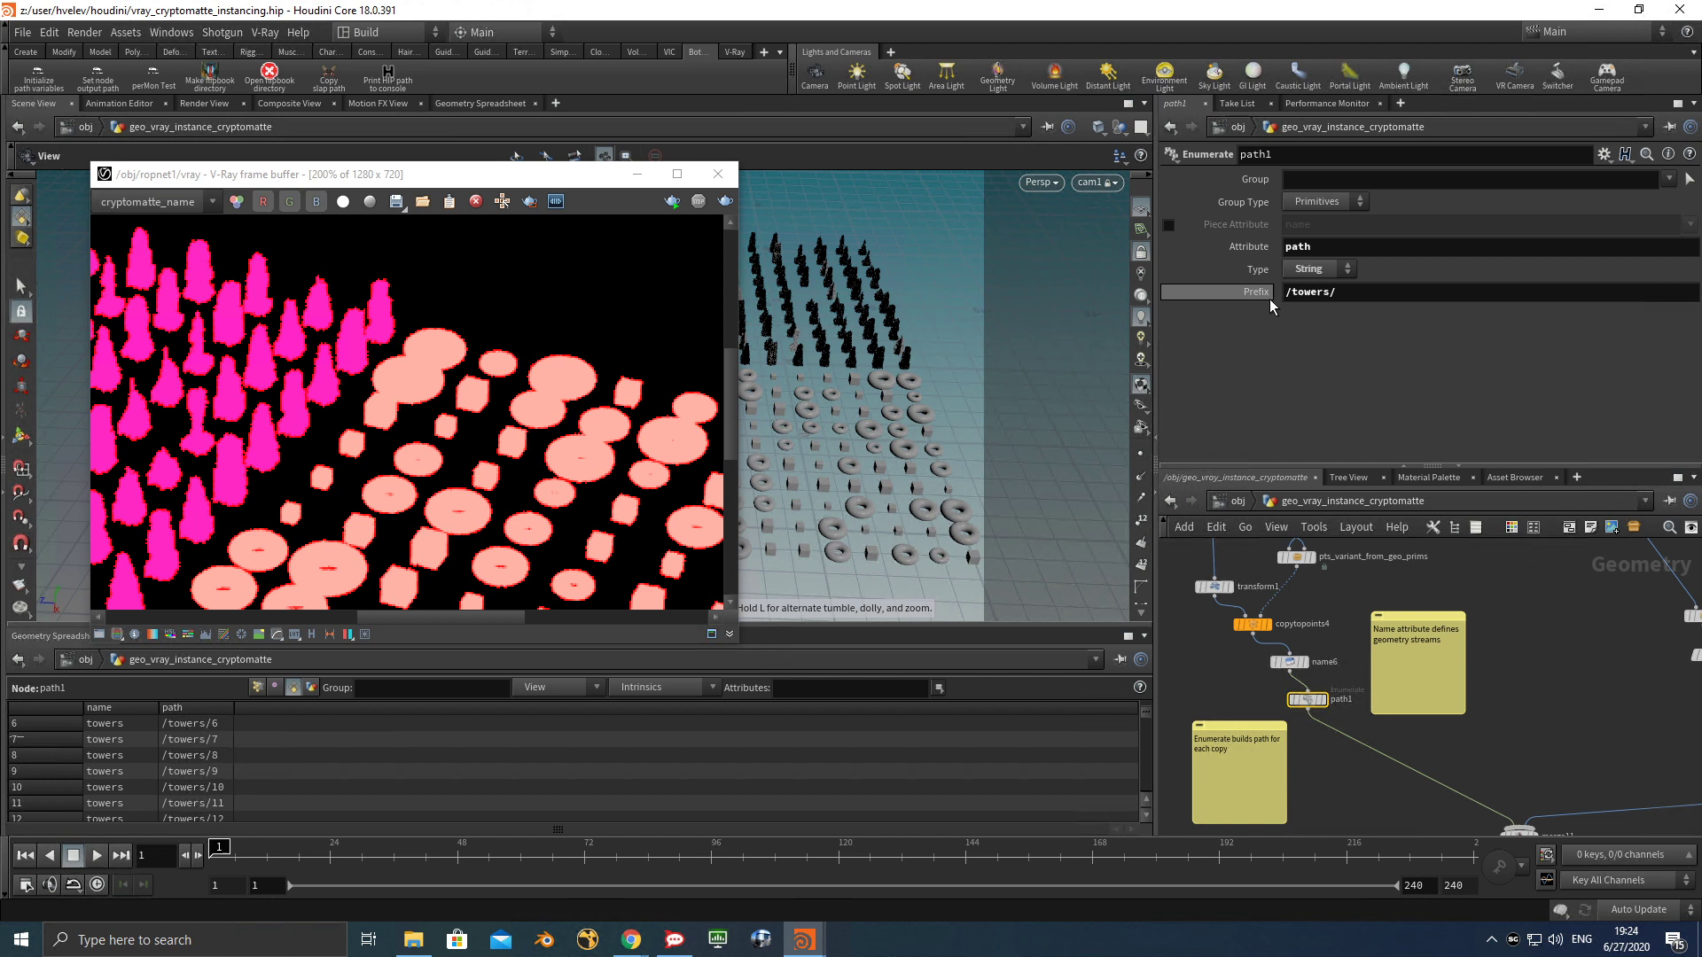
Inspect the path Enumerate node in the boxes-and-tori stream and examine its prefix and path values.
scroll(1344, 593, "down", 3)
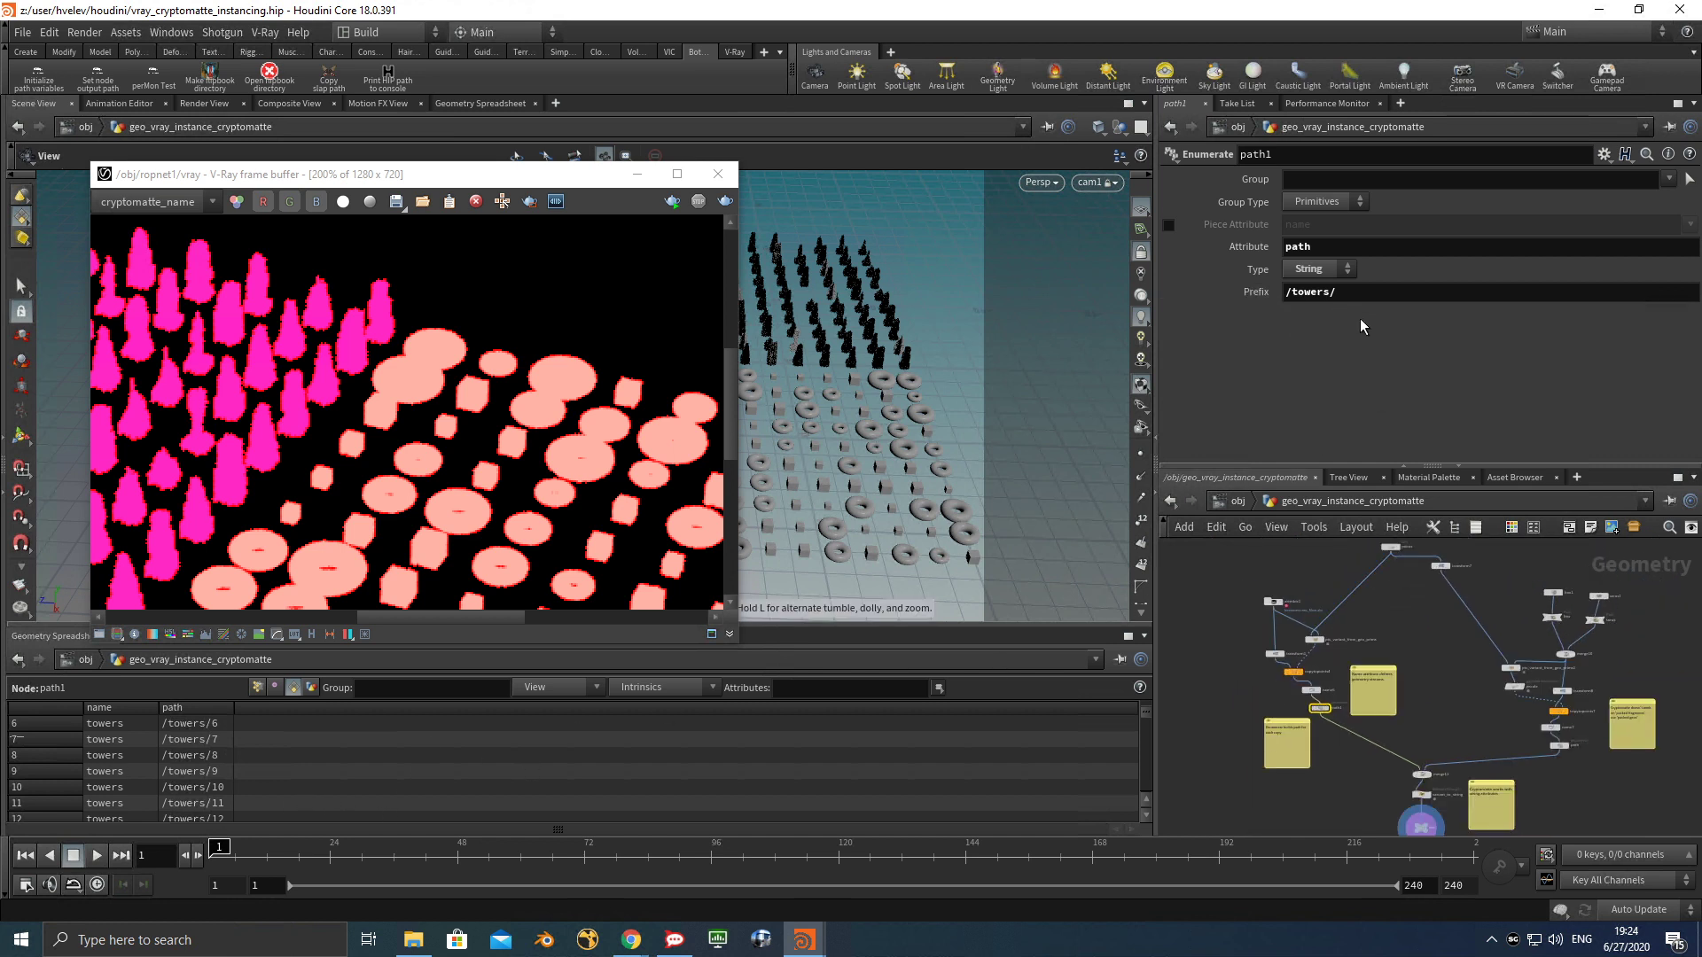
scroll(1466, 667, "up", 5)
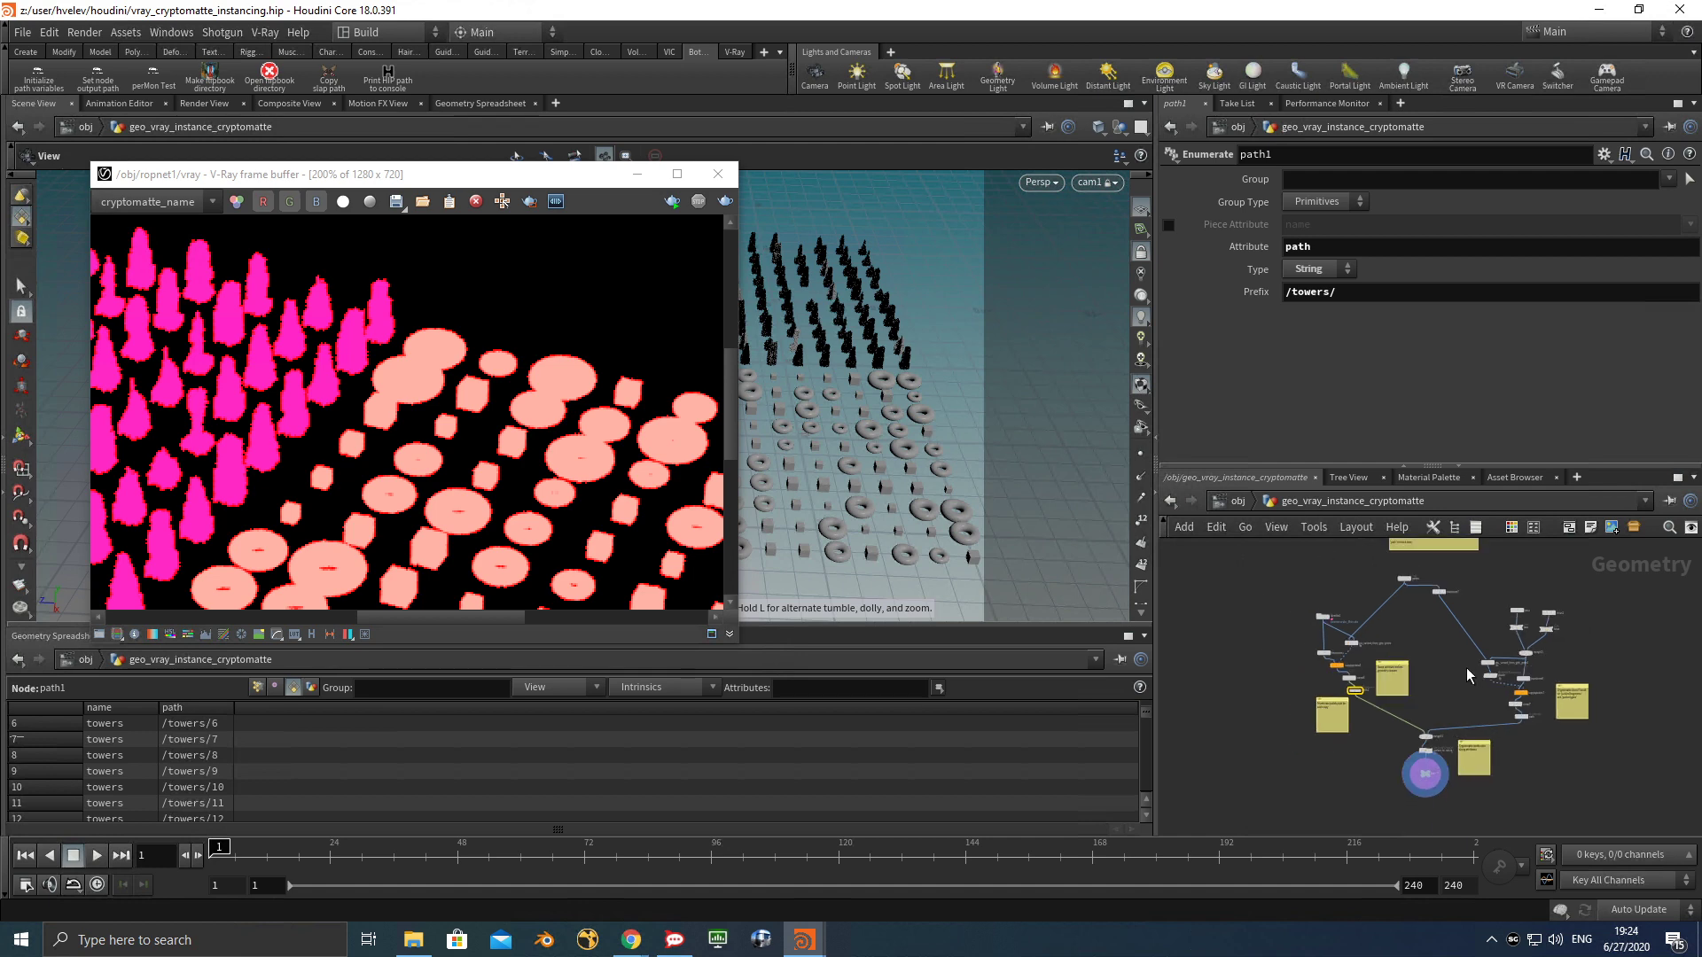
left_click(1457, 711)
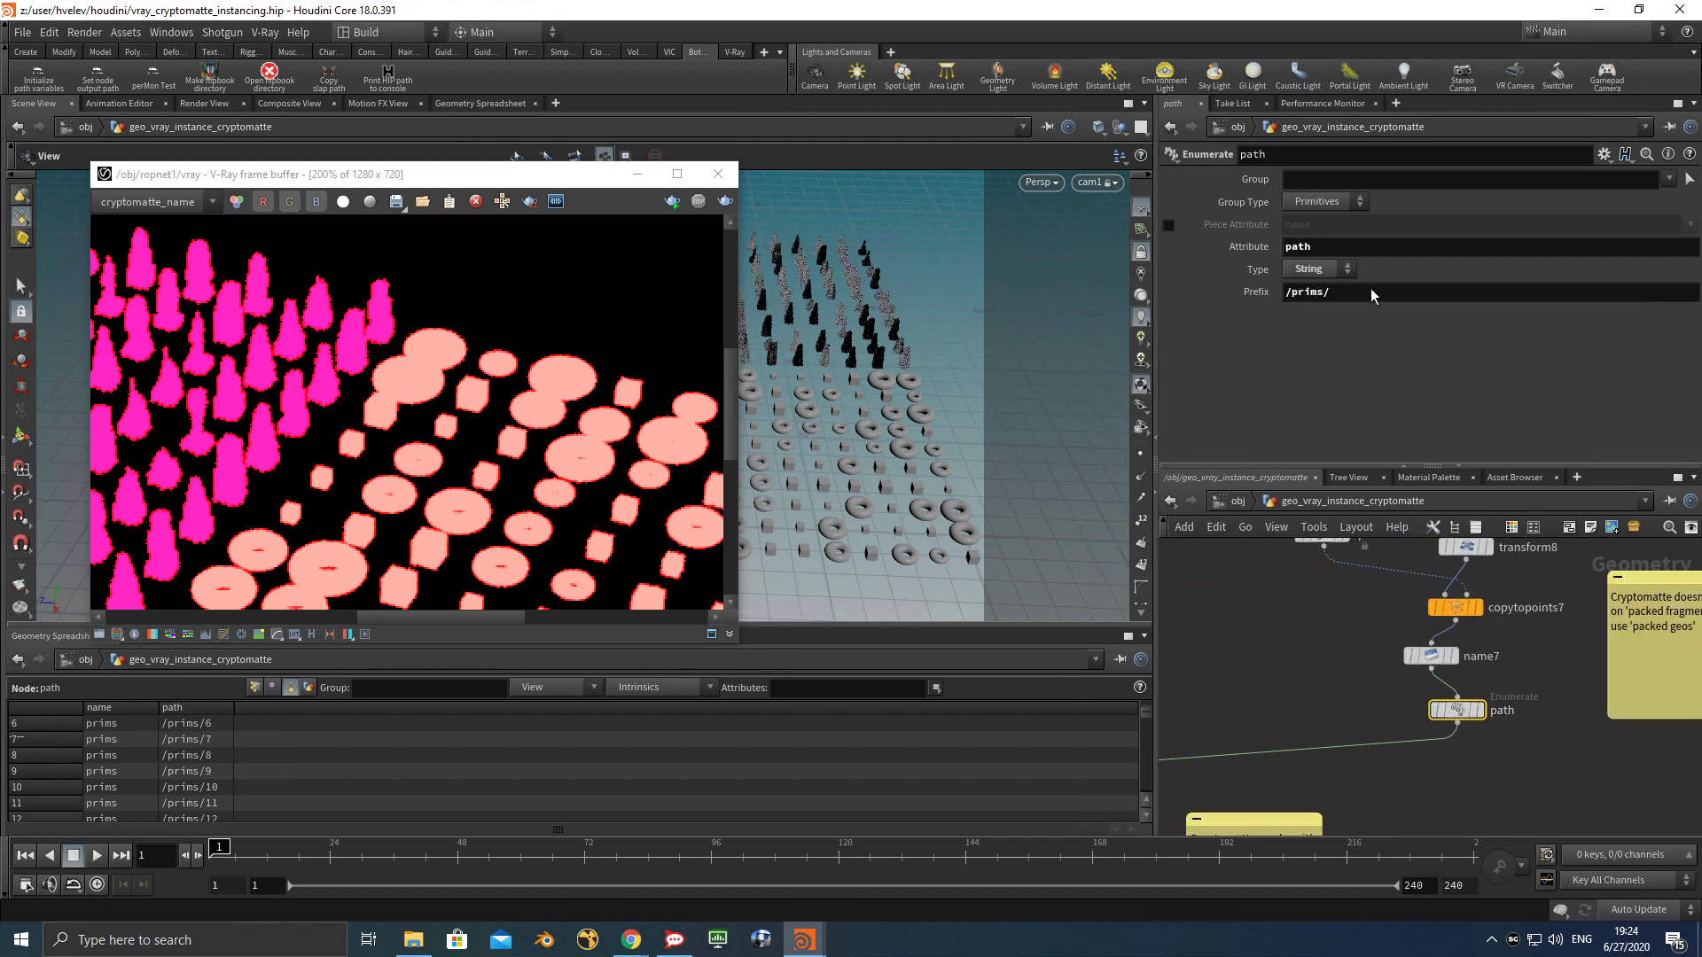
Inspect the variant_to_string wrangle below merge11 and read its VEX expression.
scroll(1265, 677, "down", 3)
middle_click_drag(1264, 678, 1393, 589)
scroll(1257, 699, "up", 4)
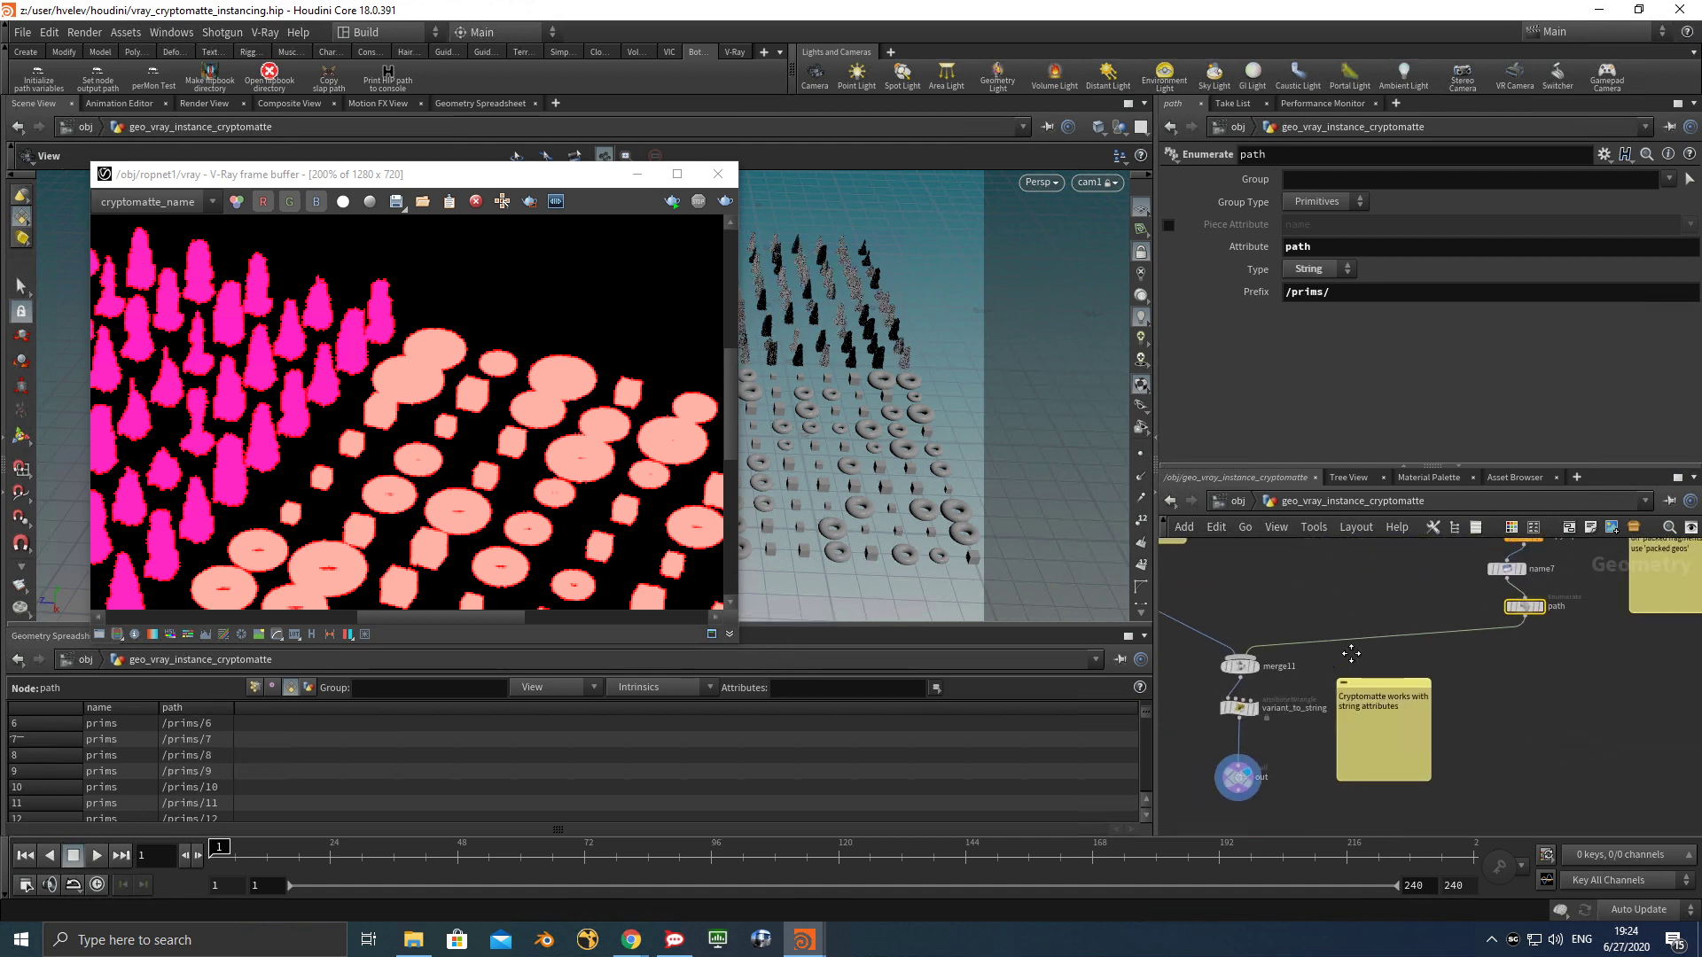
middle_click_drag(1253, 699, 1345, 681)
left_click(1330, 689)
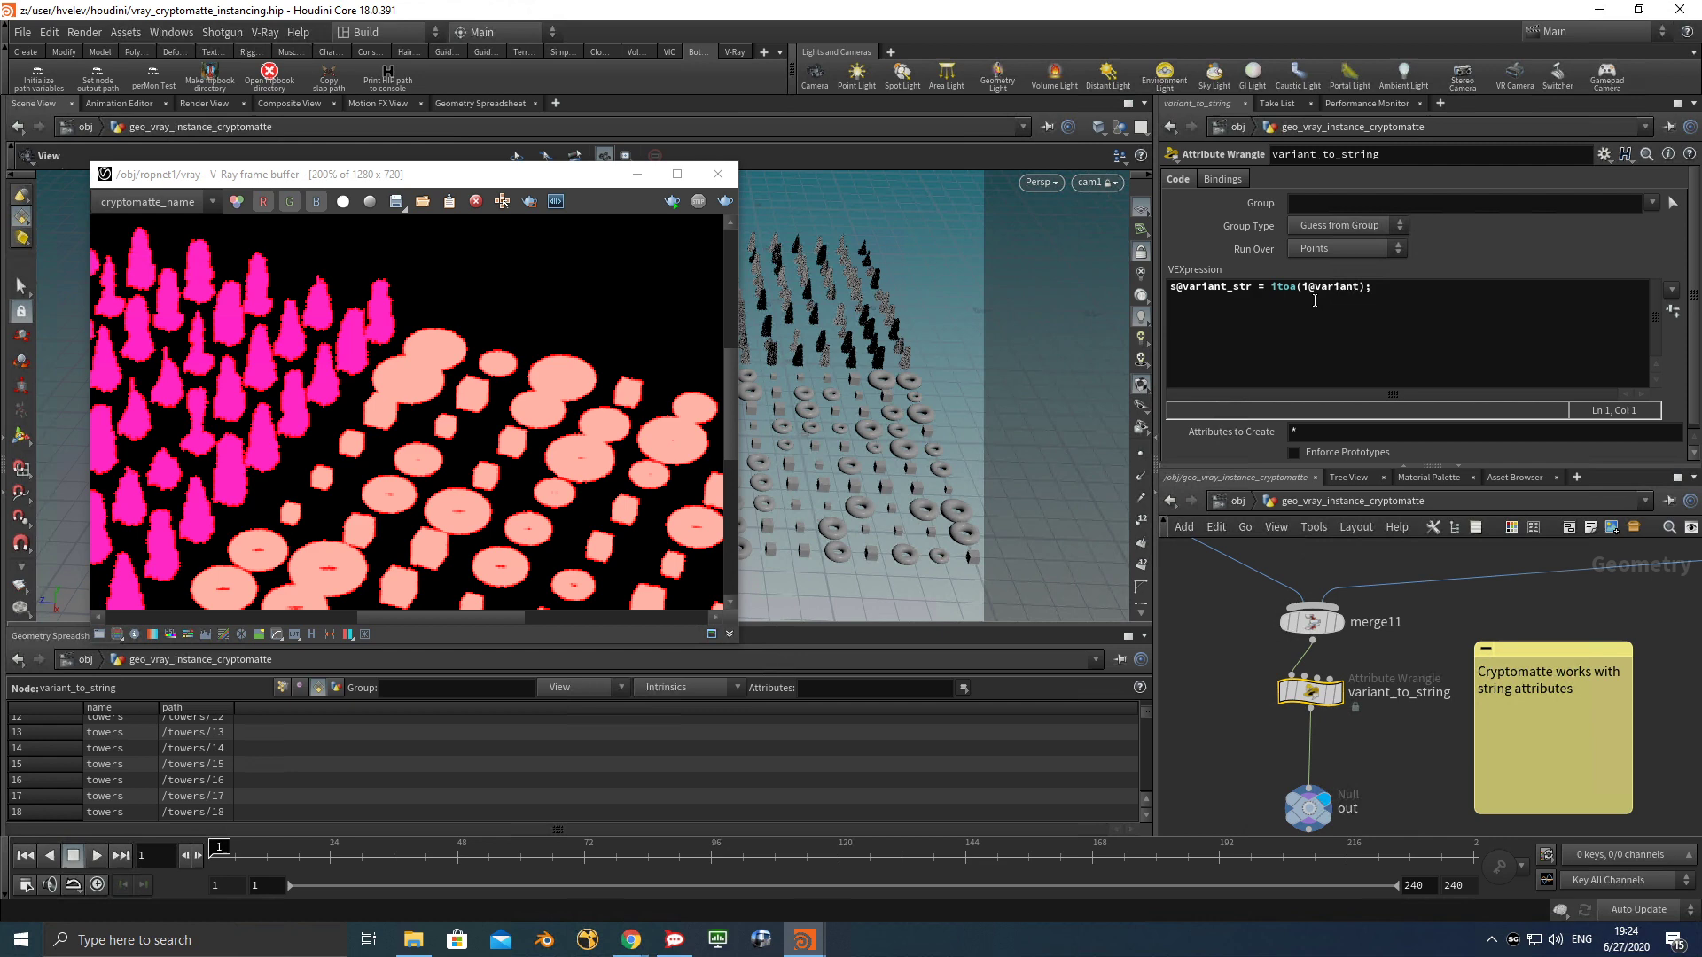
Show the point attributes of copytopoints7 and examine the variant value stored on each point.
scroll(1343, 754, "down", 5)
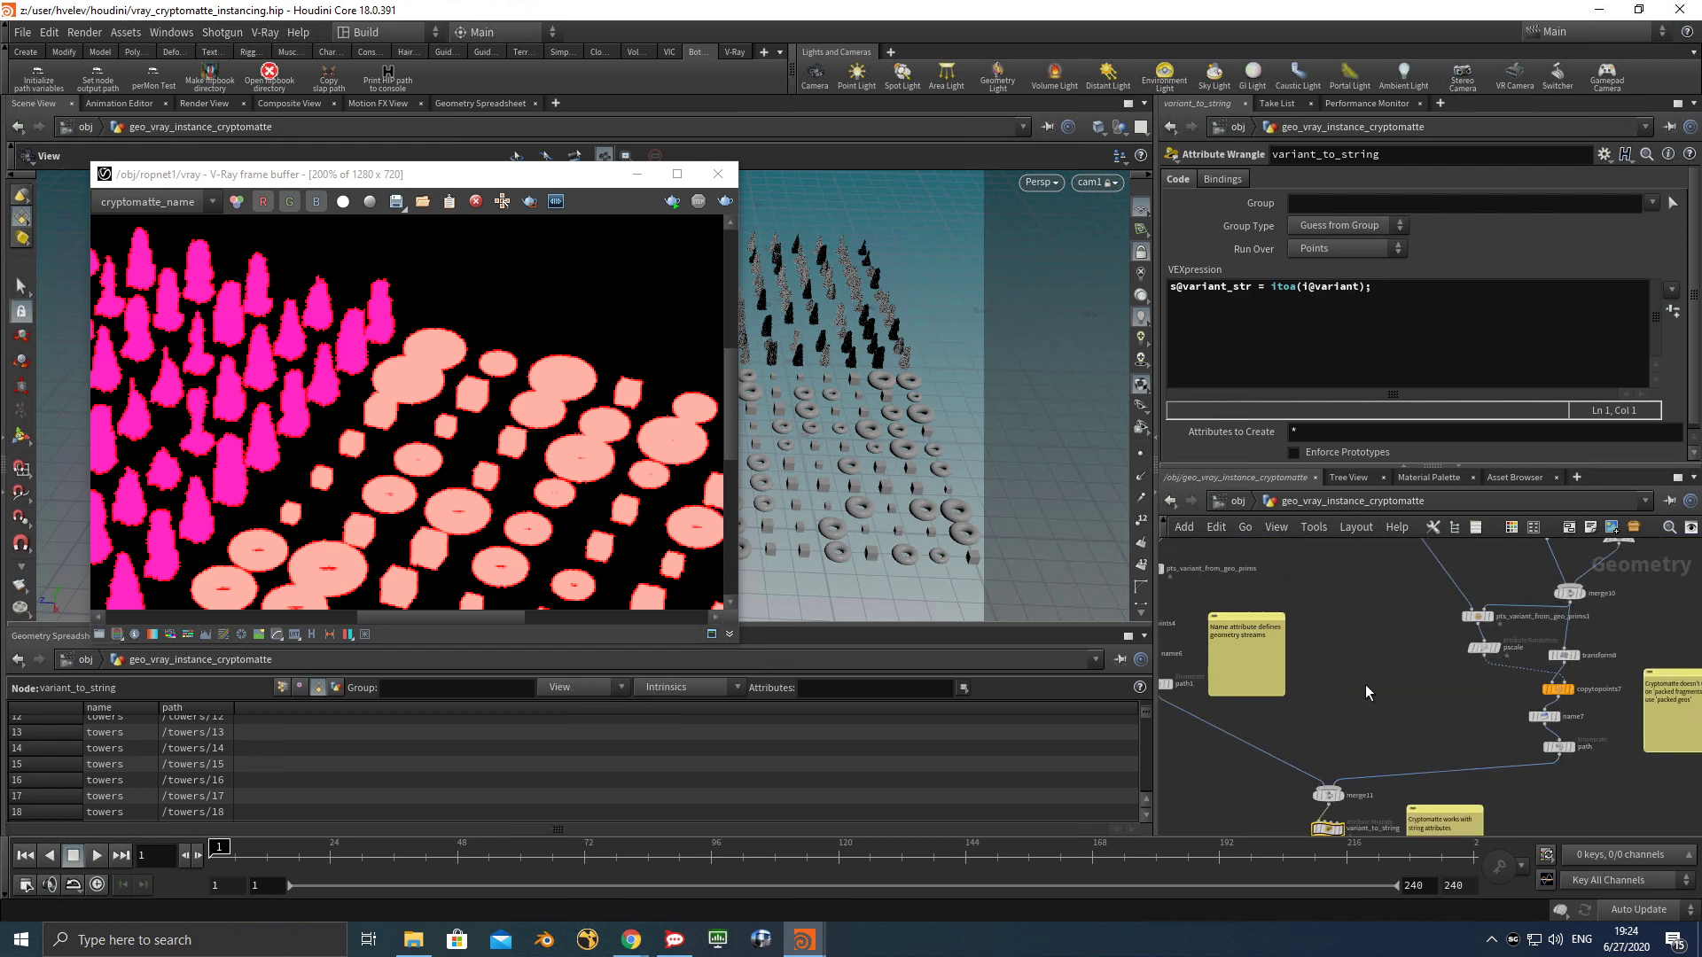
scroll(1573, 689, "up", 5)
left_click(1543, 689)
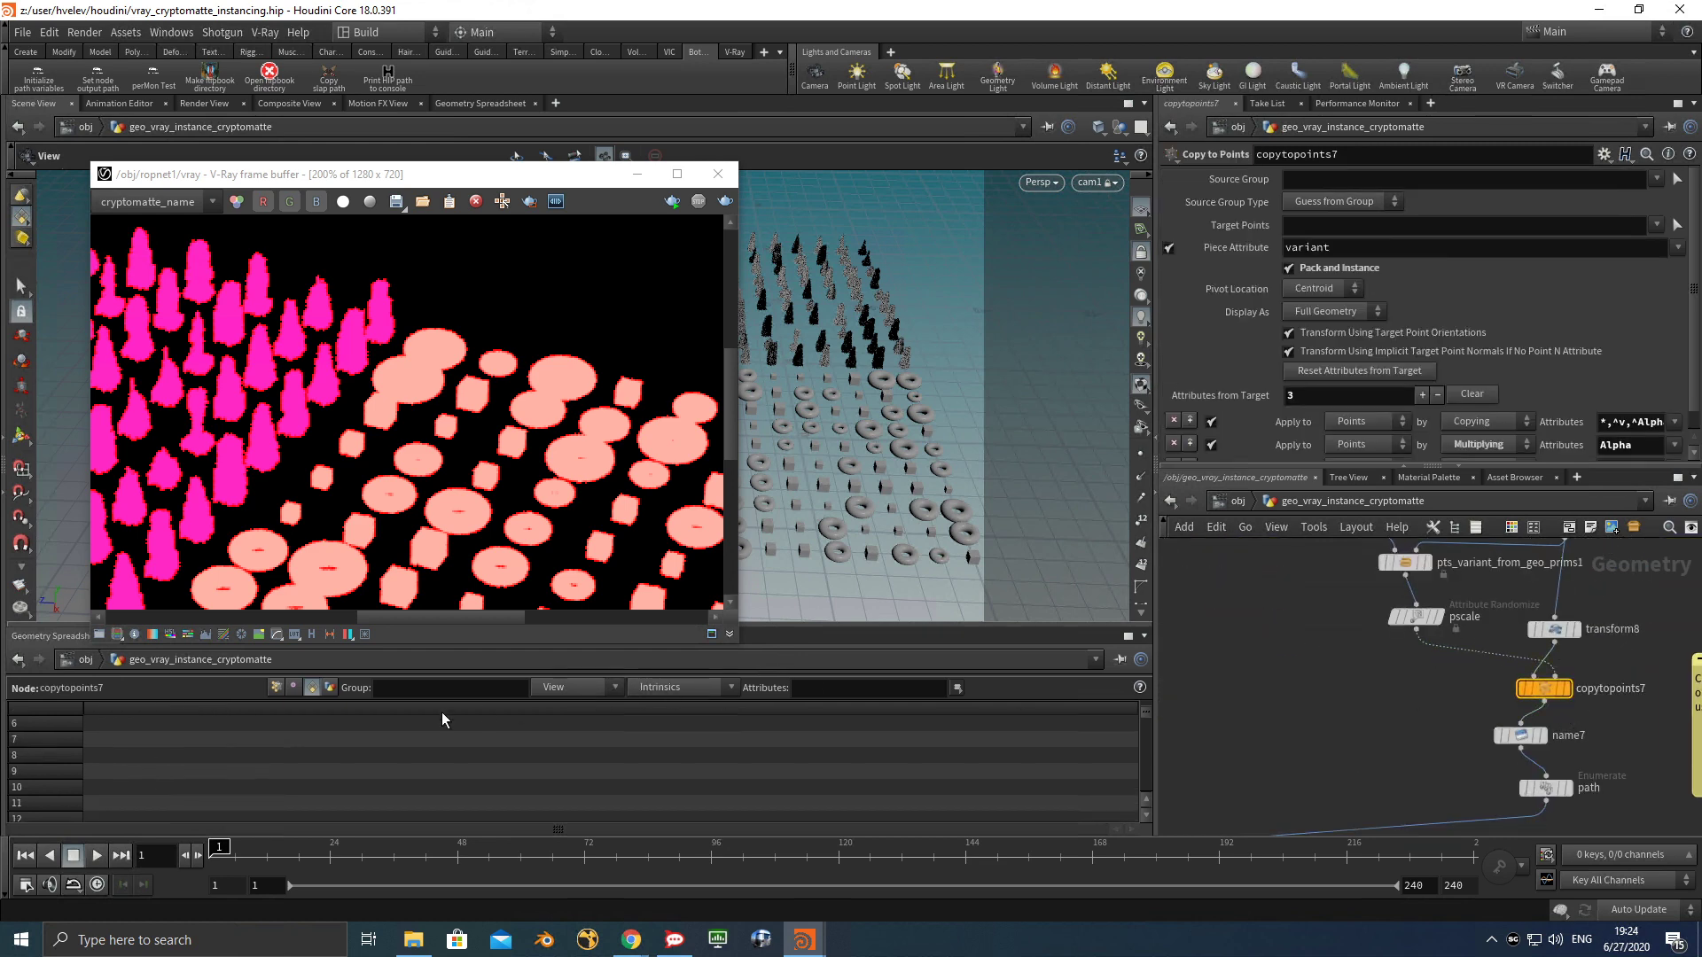
left_click(275, 688)
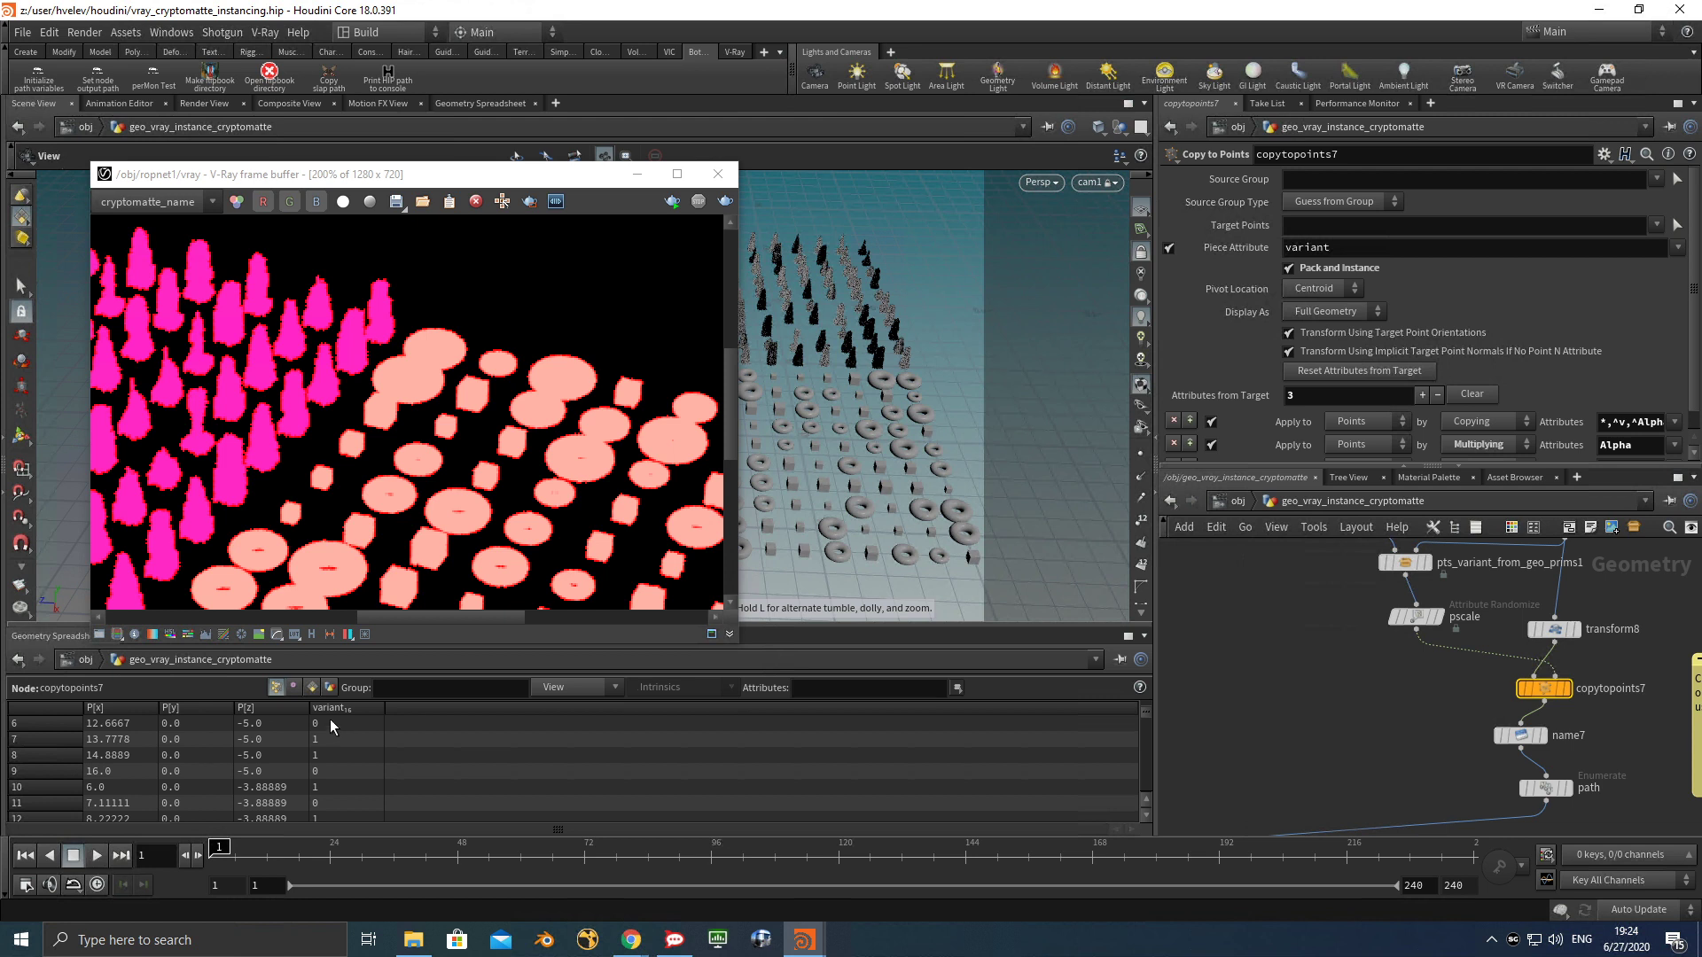
Select the variant_to_string wrangle below merge11 and compare the variant and variant_str values of its points.
scroll(1392, 708, "down", 3)
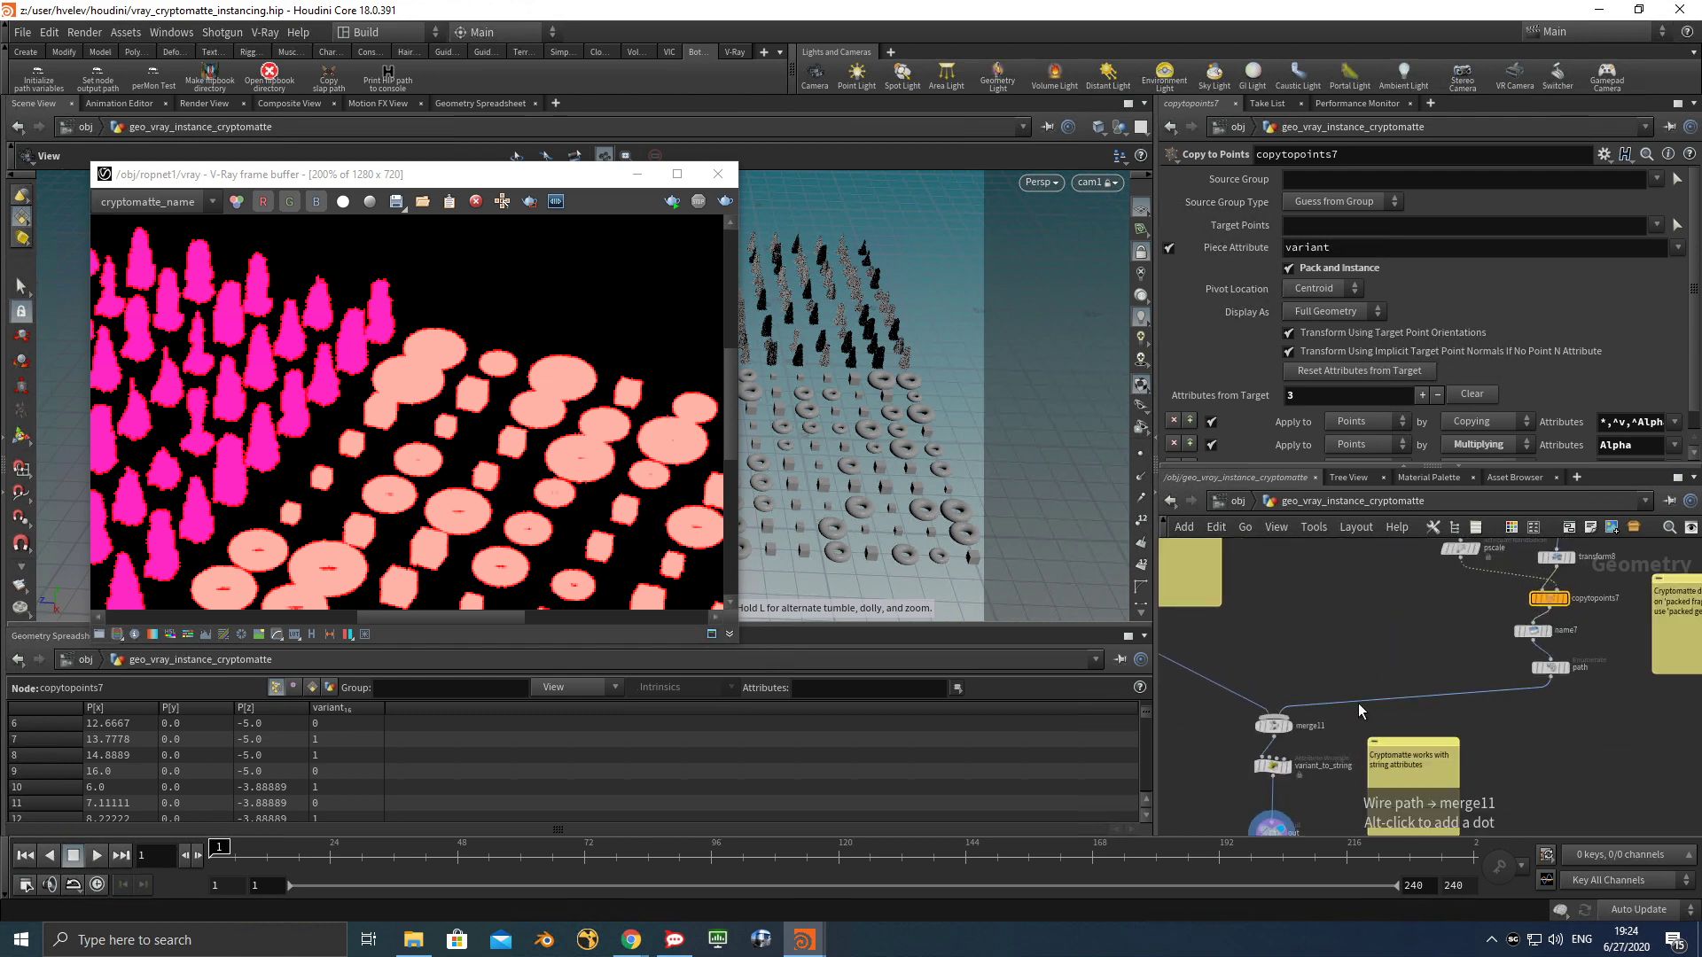
middle_click_drag(1352, 702, 1370, 652)
scroll(1320, 691, "up", 3)
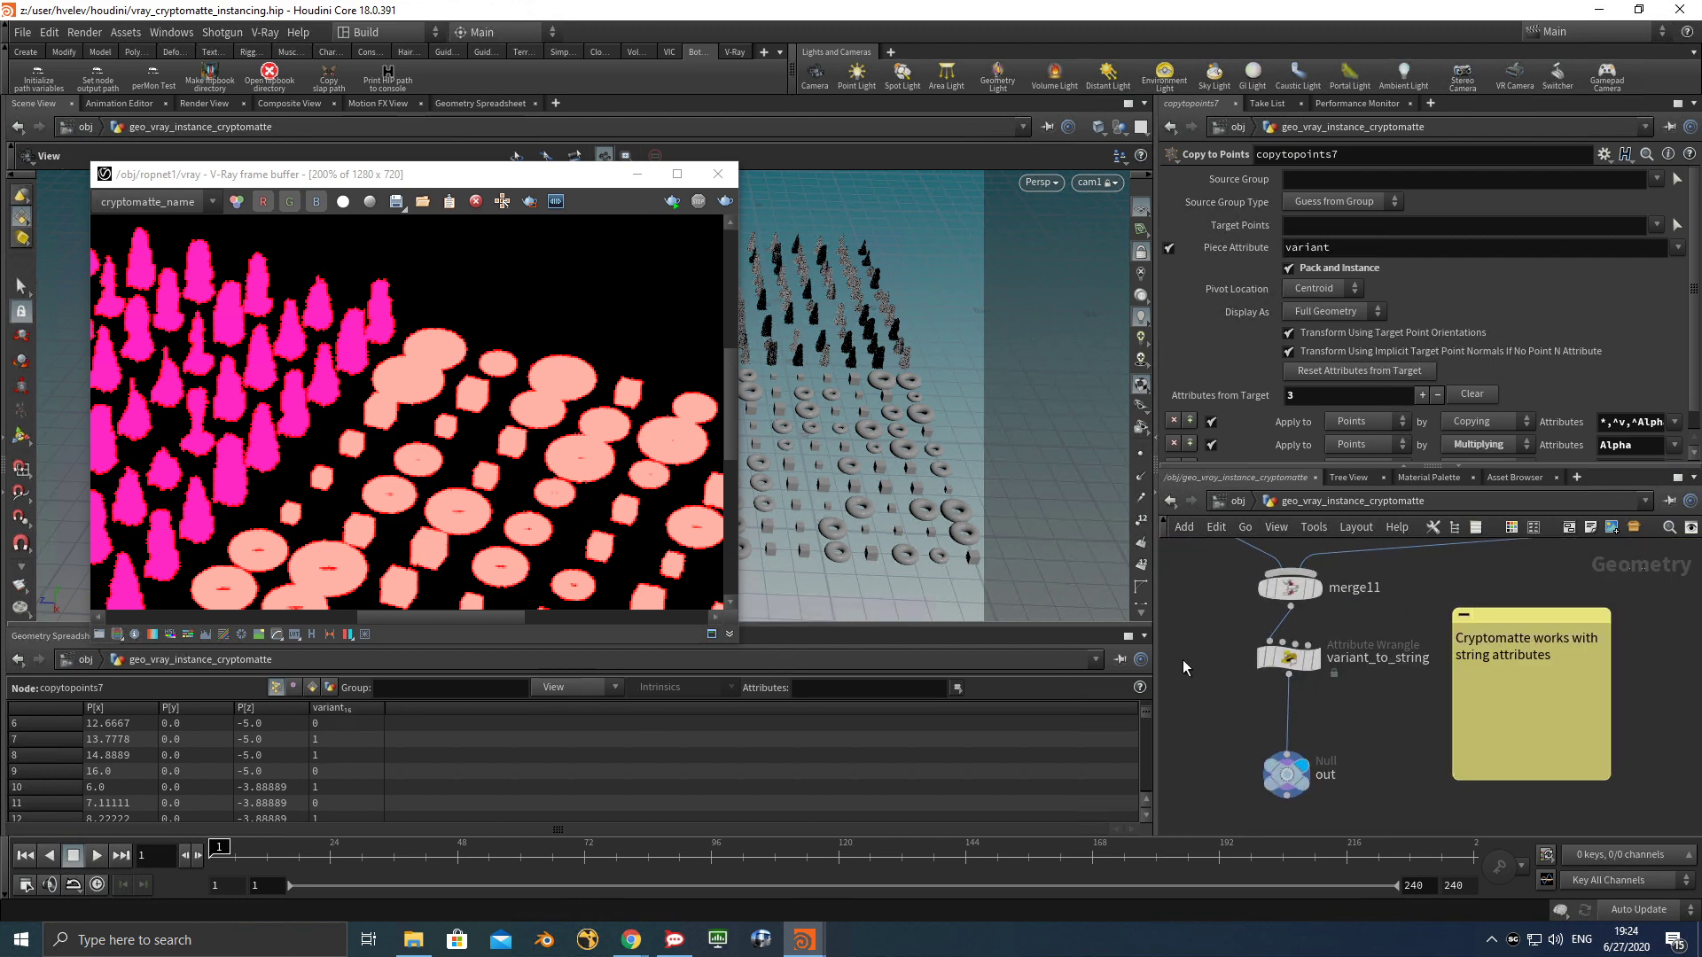
left_click(1288, 658)
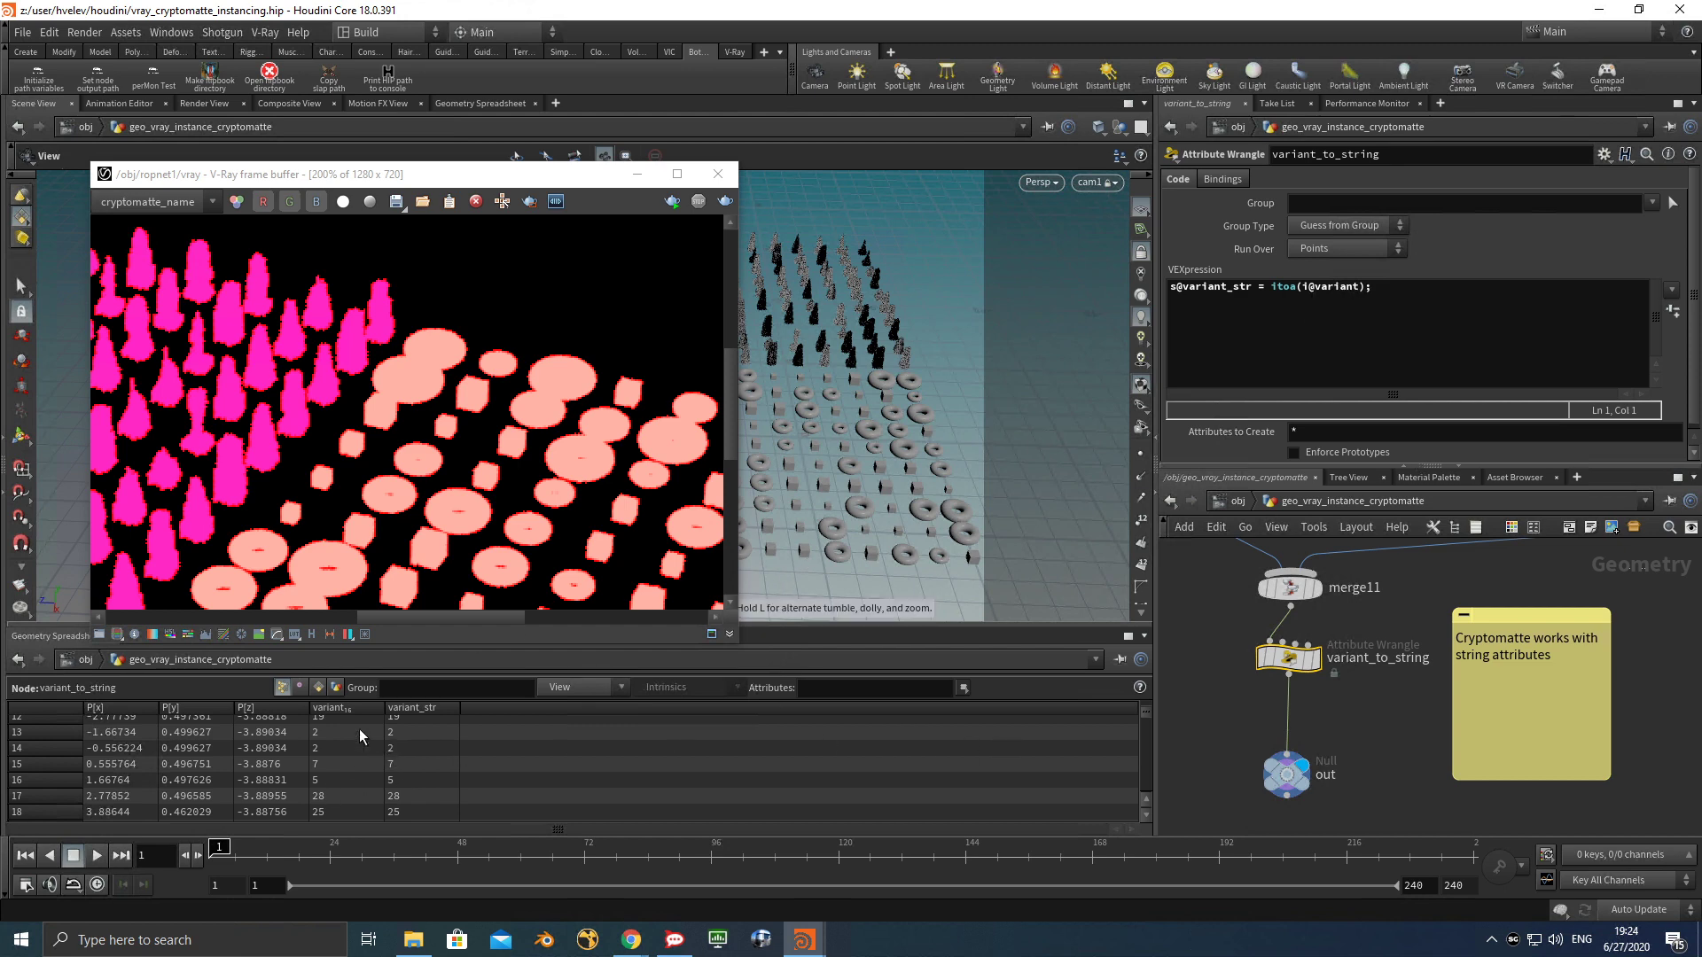
left_click(1359, 707)
Return to the object level, enter ropnet1 and open its renderElements network.
left_click(1246, 502)
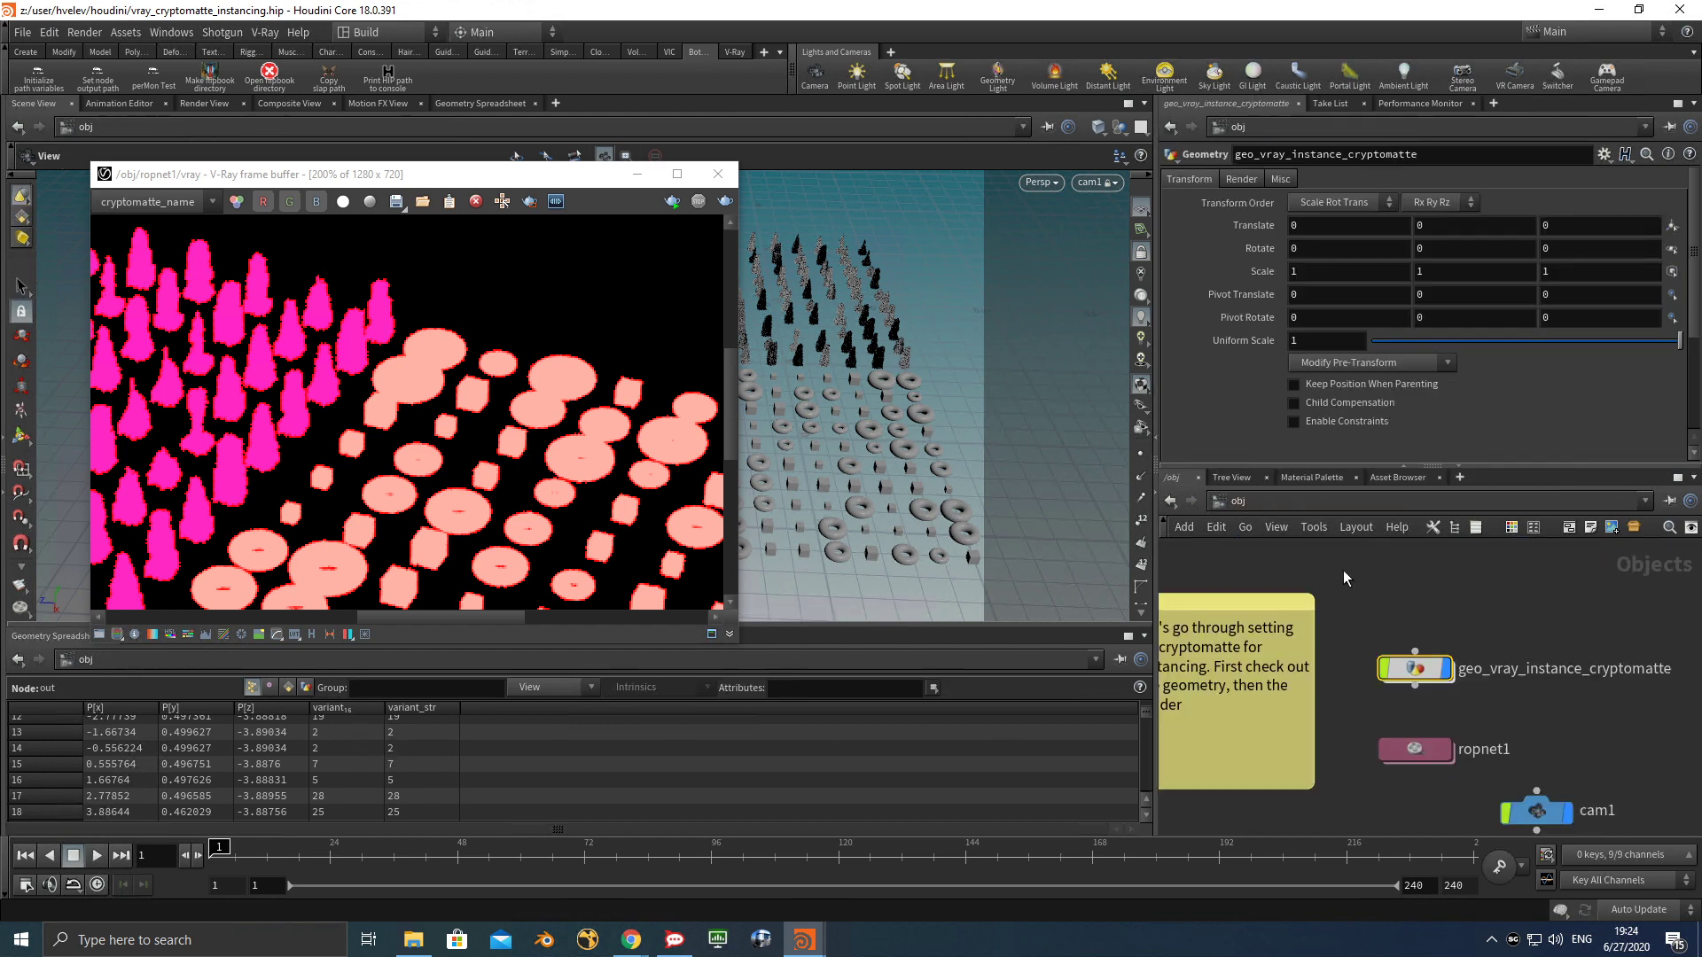
double_click(1418, 742)
scroll(1422, 671, "up", 2)
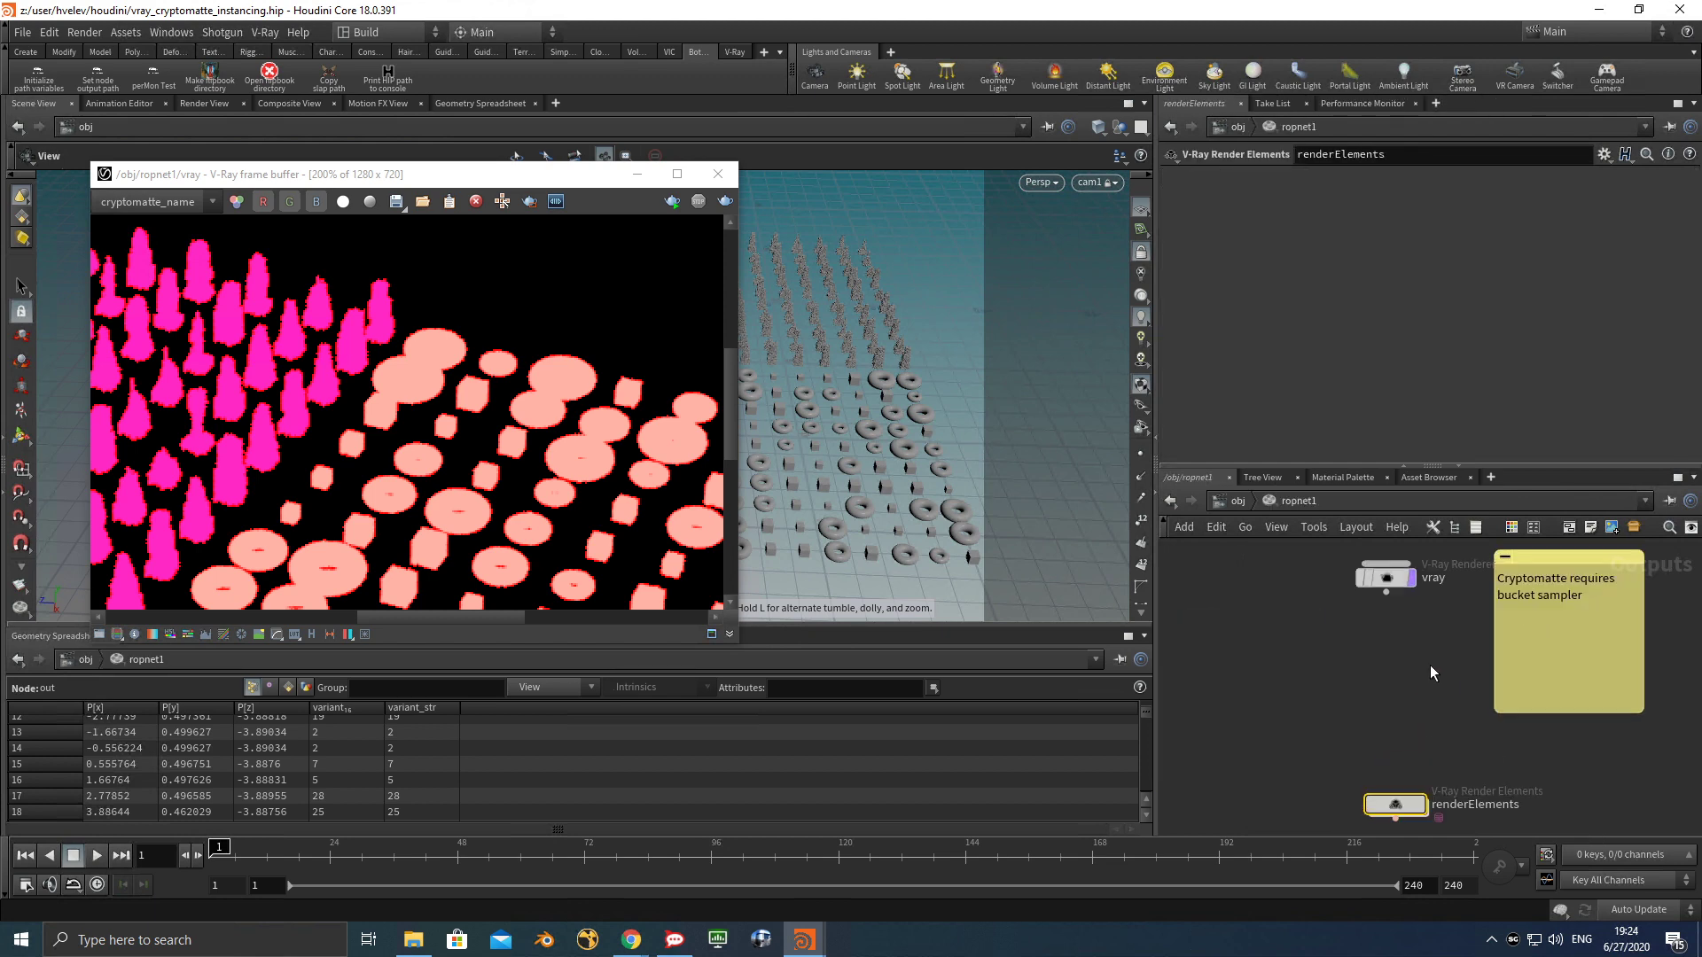
middle_click_drag(1429, 665, 1406, 674)
middle_click_drag(1368, 810, 1358, 763)
double_click(1358, 763)
double_click(1362, 768)
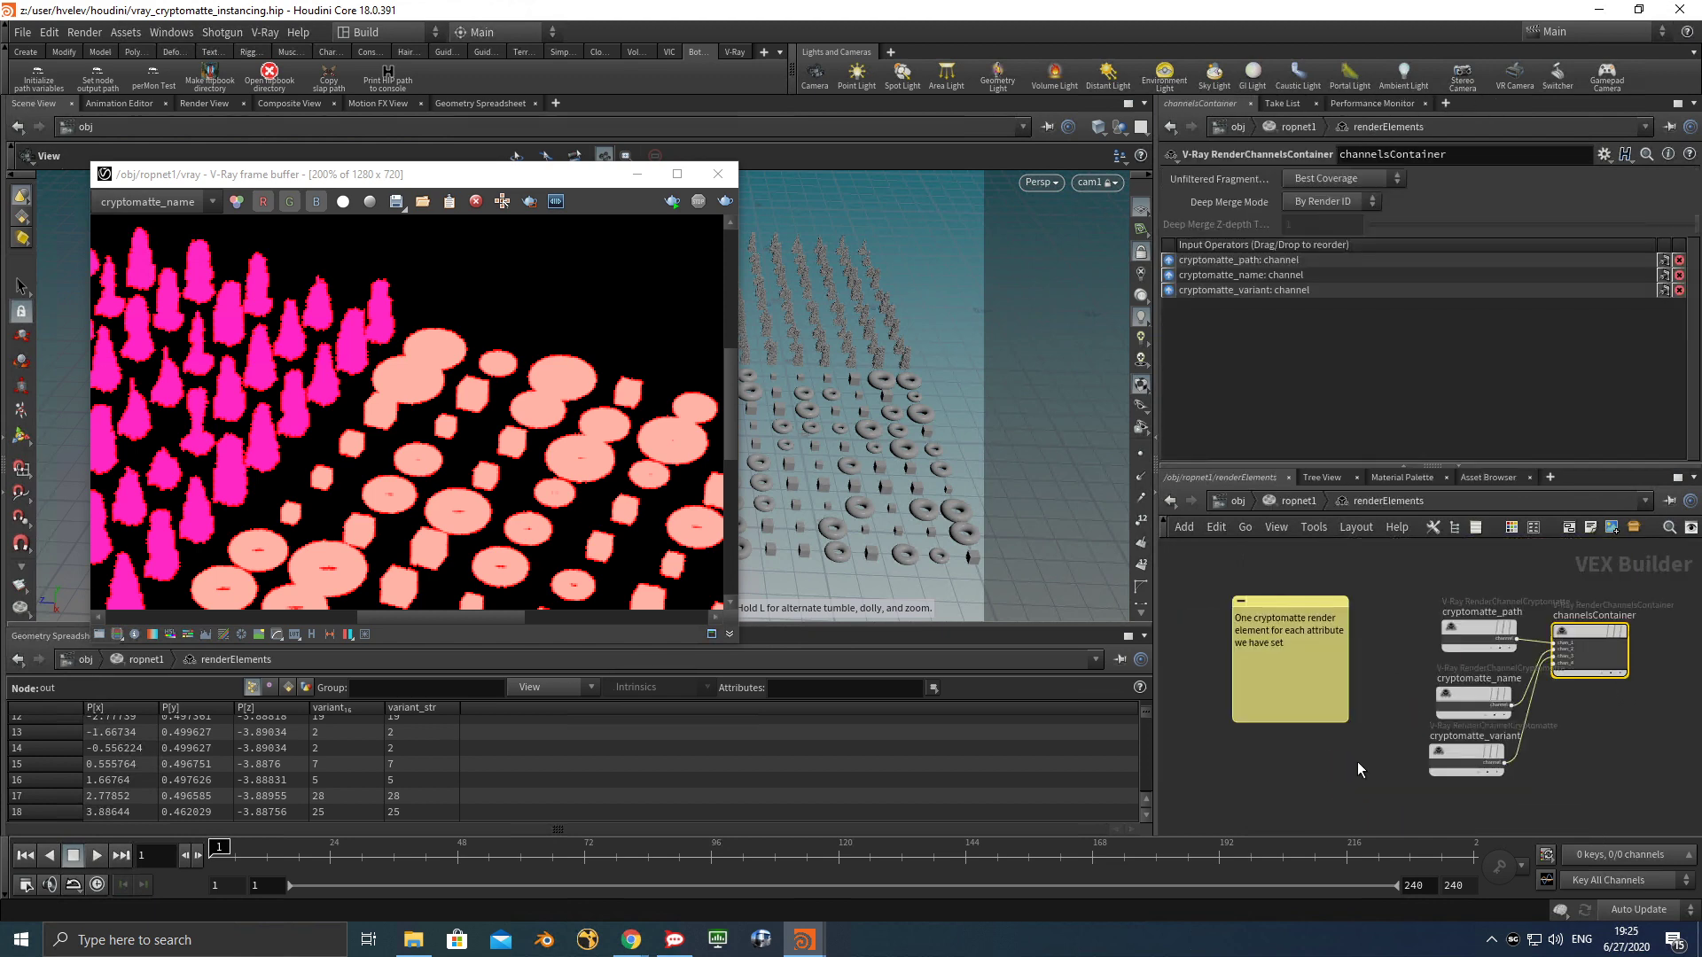
Inspect the ID type and user attribute name of the cryptomatte_variant, cryptomatte_path and cryptomatte_name render elements.
left_click_drag(1339, 557, 1496, 802)
left_click(1508, 686)
scroll(1523, 715, "up", 1)
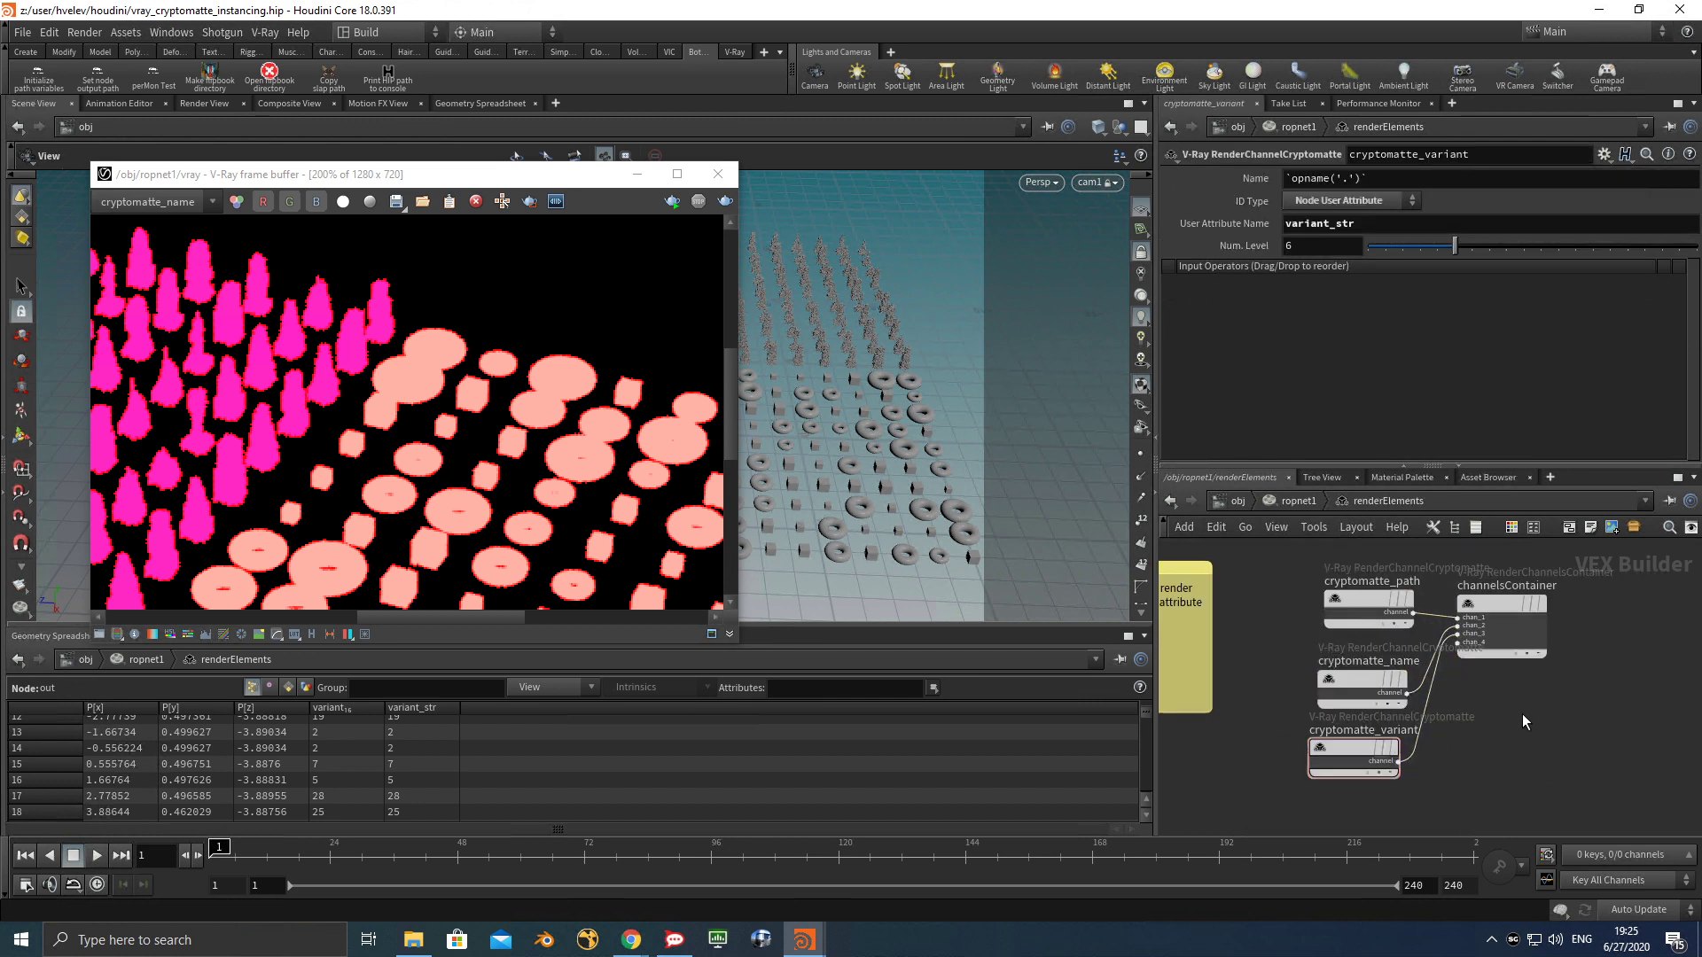
left_click(1337, 621)
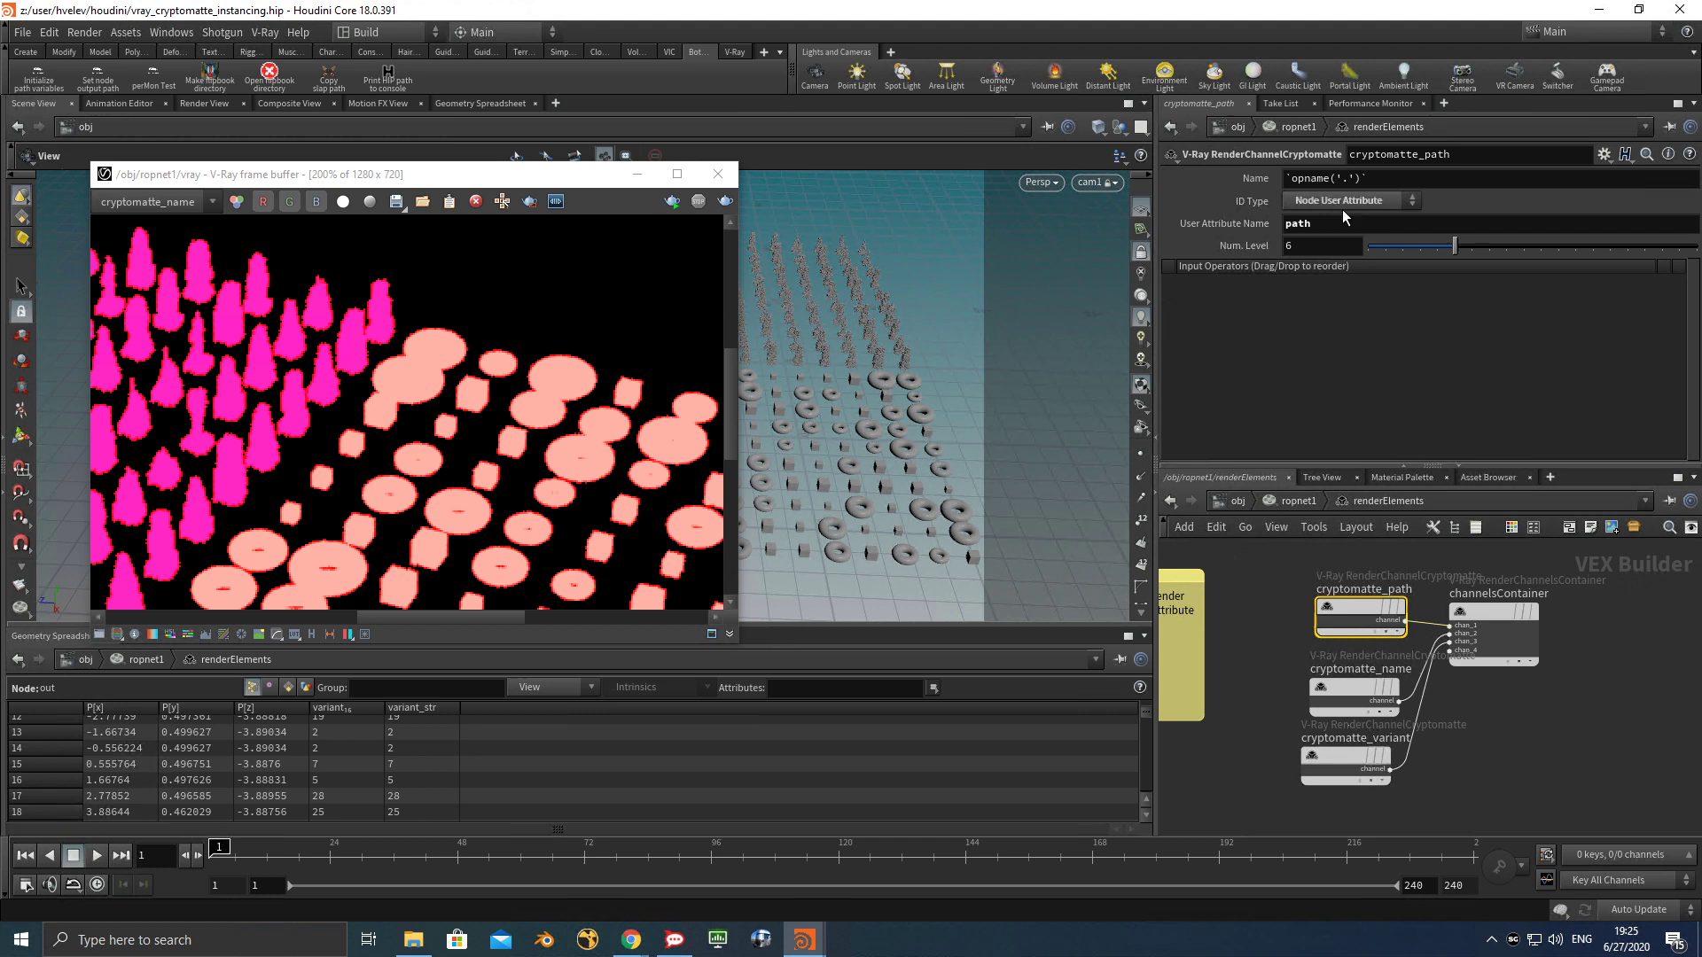
left_click(1345, 758)
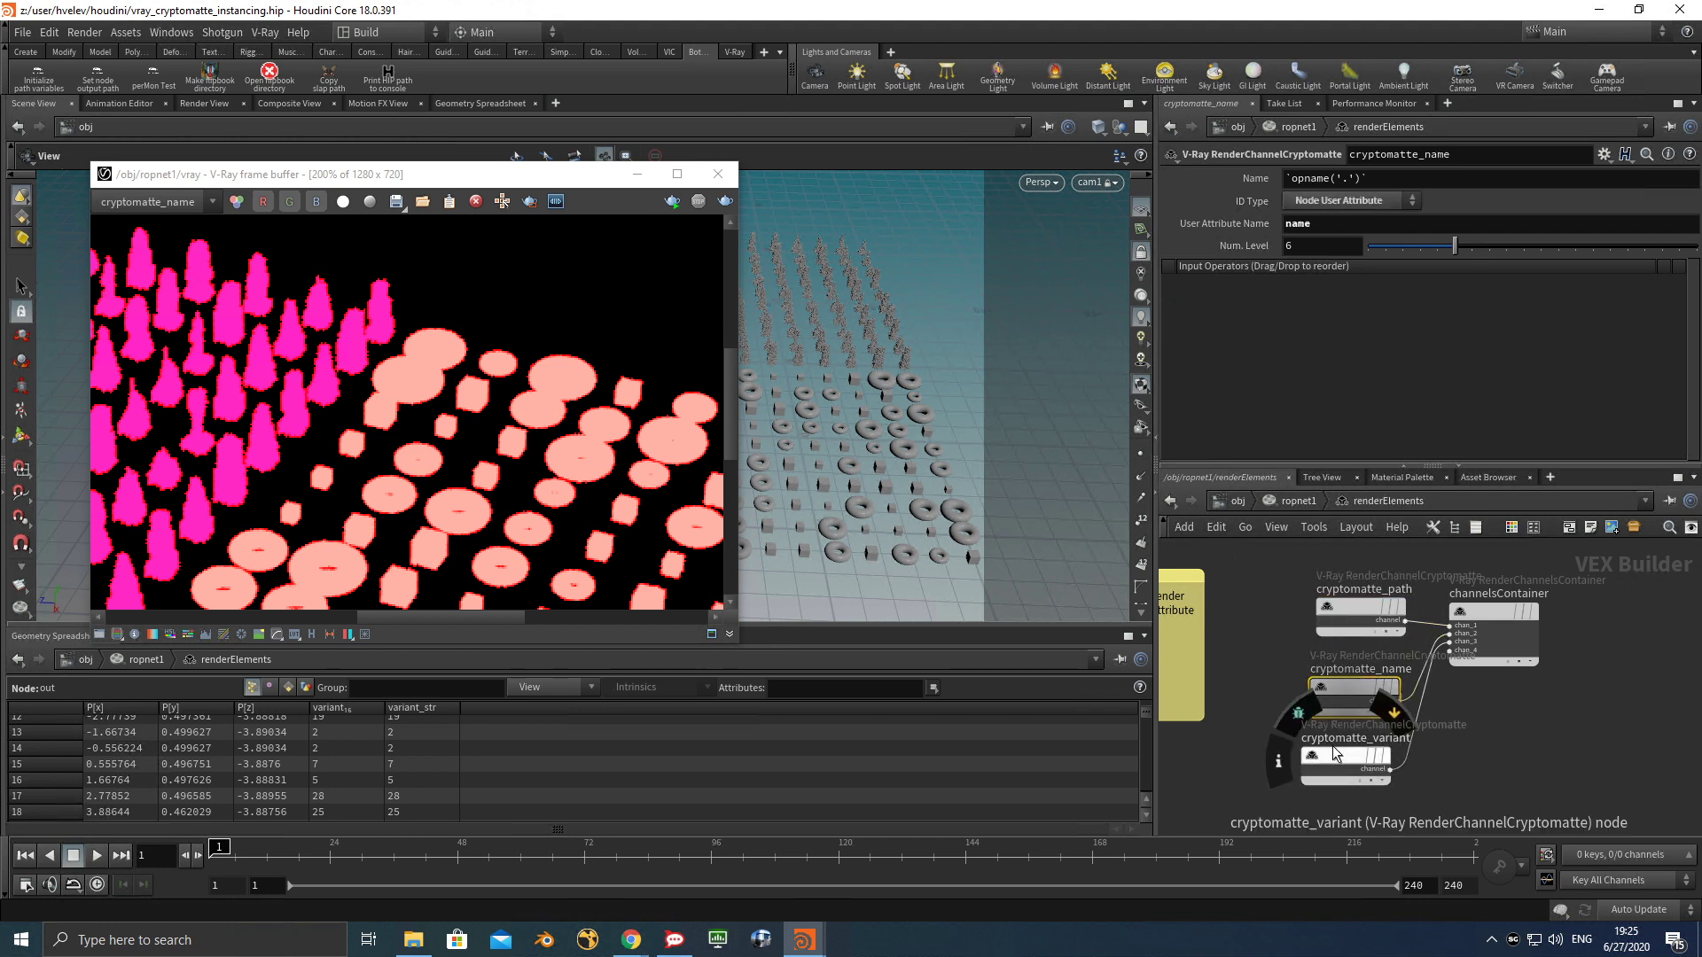
Go back up to the ropnet1 network and read the note beside the vray renderer node.
left_click(1285, 503)
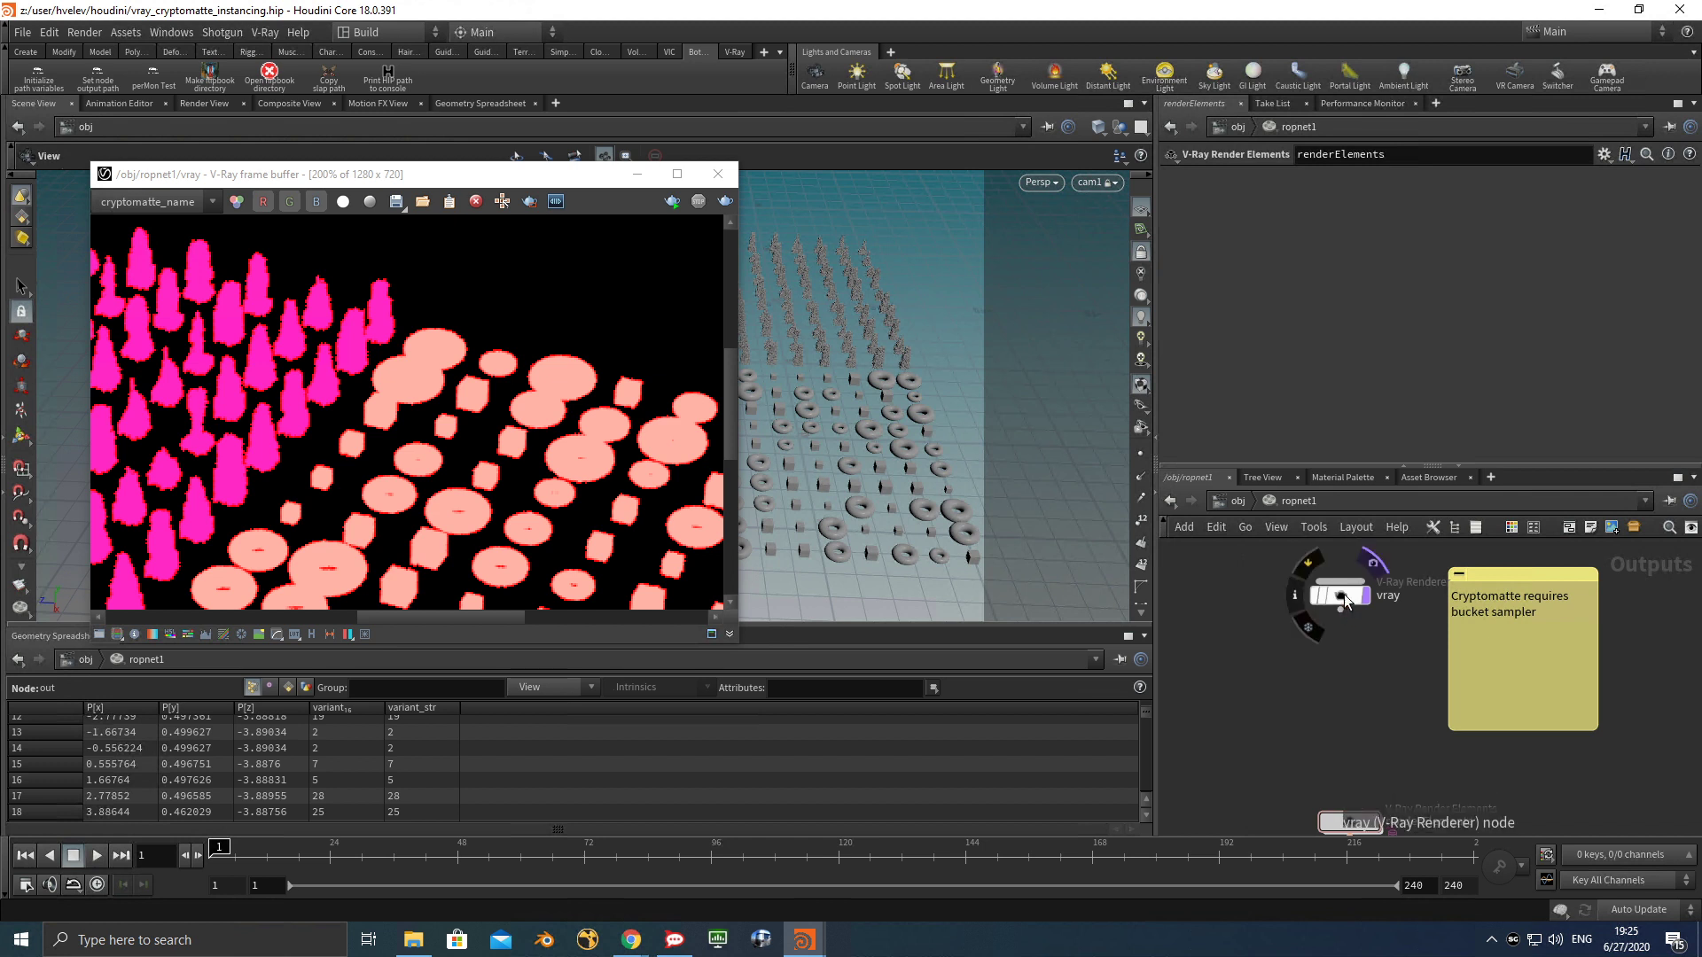
middle_click_drag(1349, 718, 1351, 656)
middle_click_drag(1369, 590, 1350, 657)
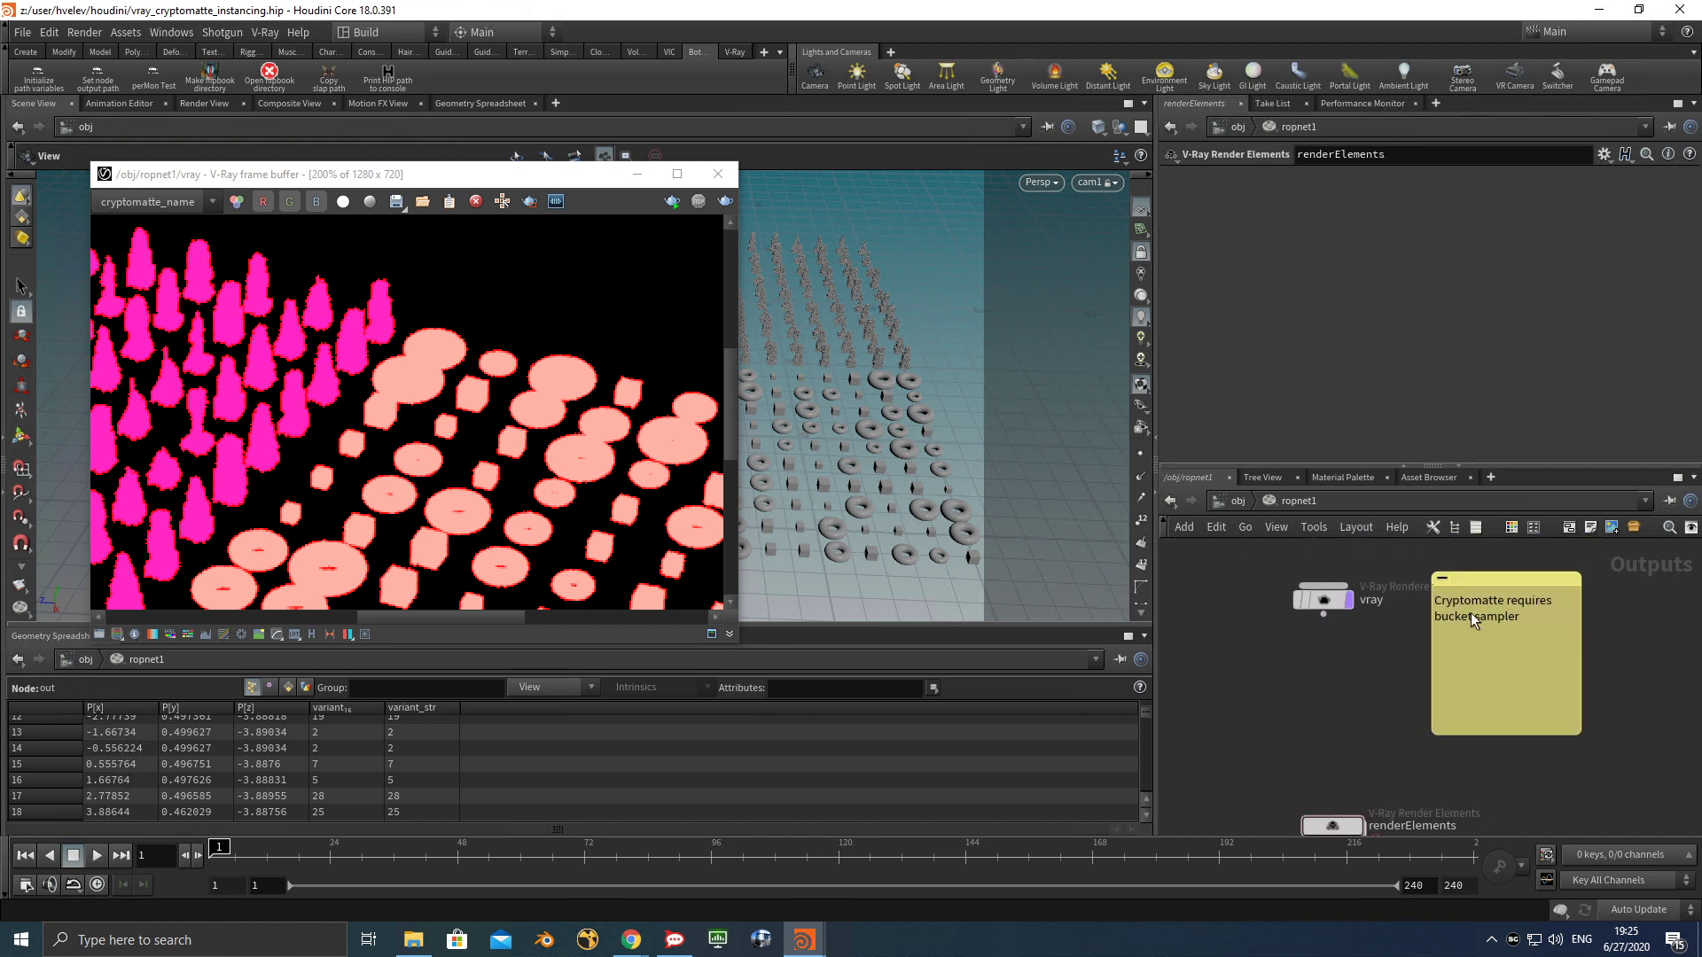
Return to the geo_vray_instance_cryptomatte network and read the note beside copytopoints7.
left_click(1237, 505)
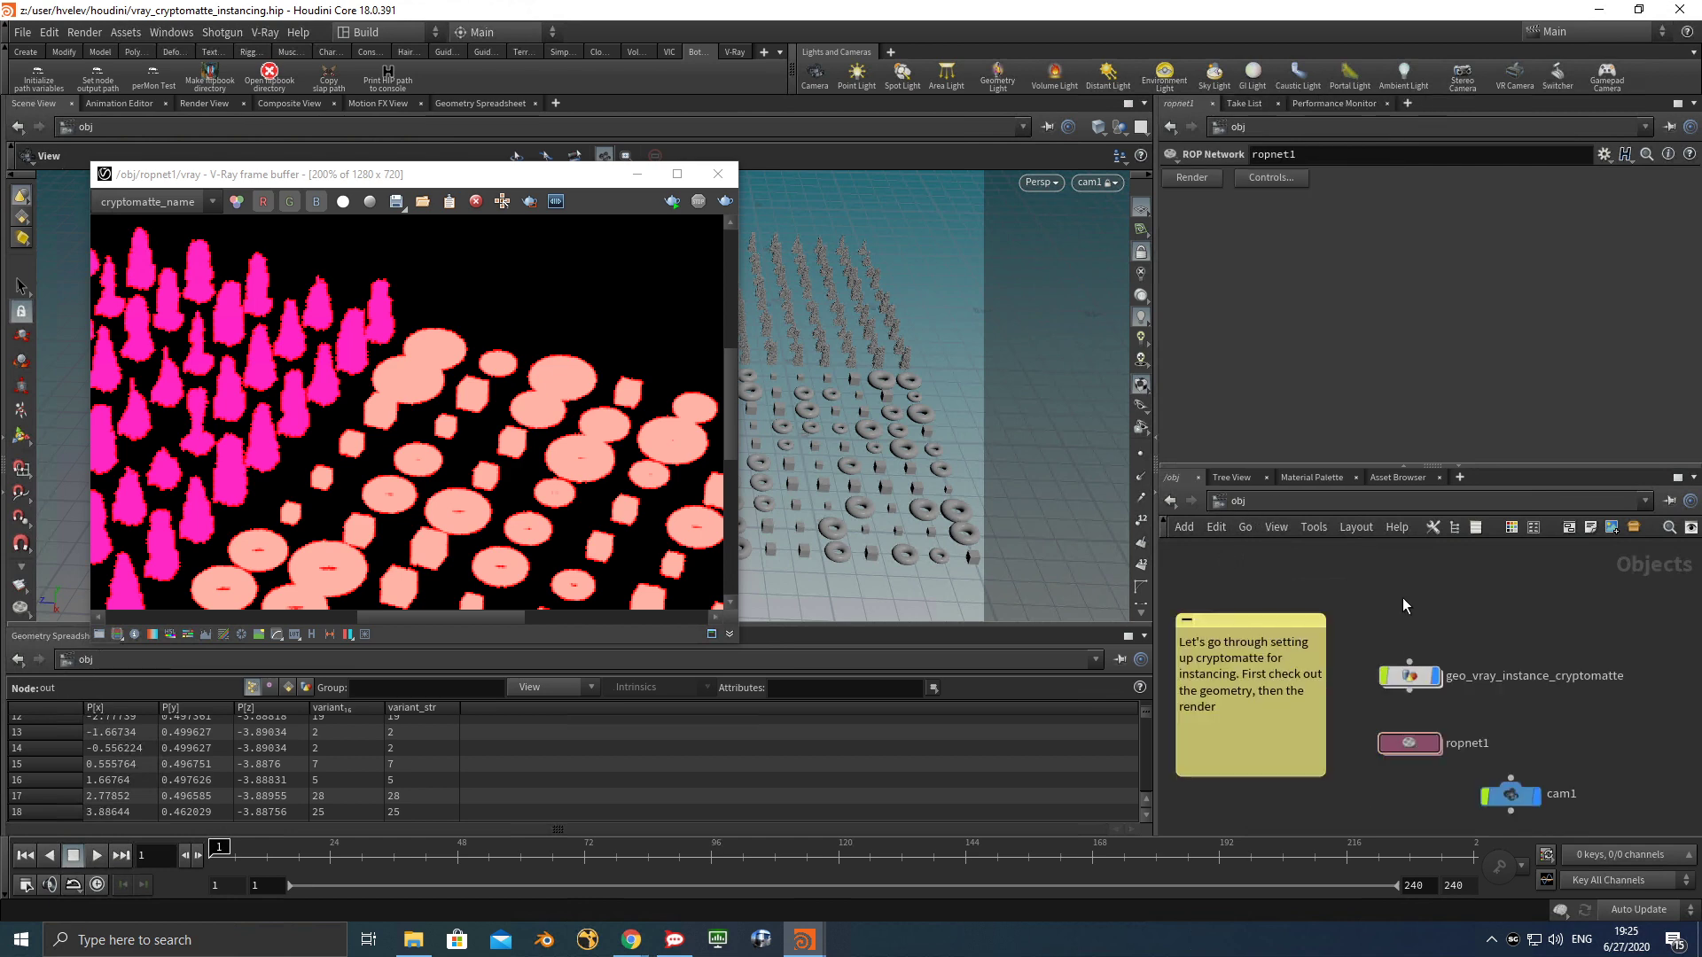
double_click(1409, 676)
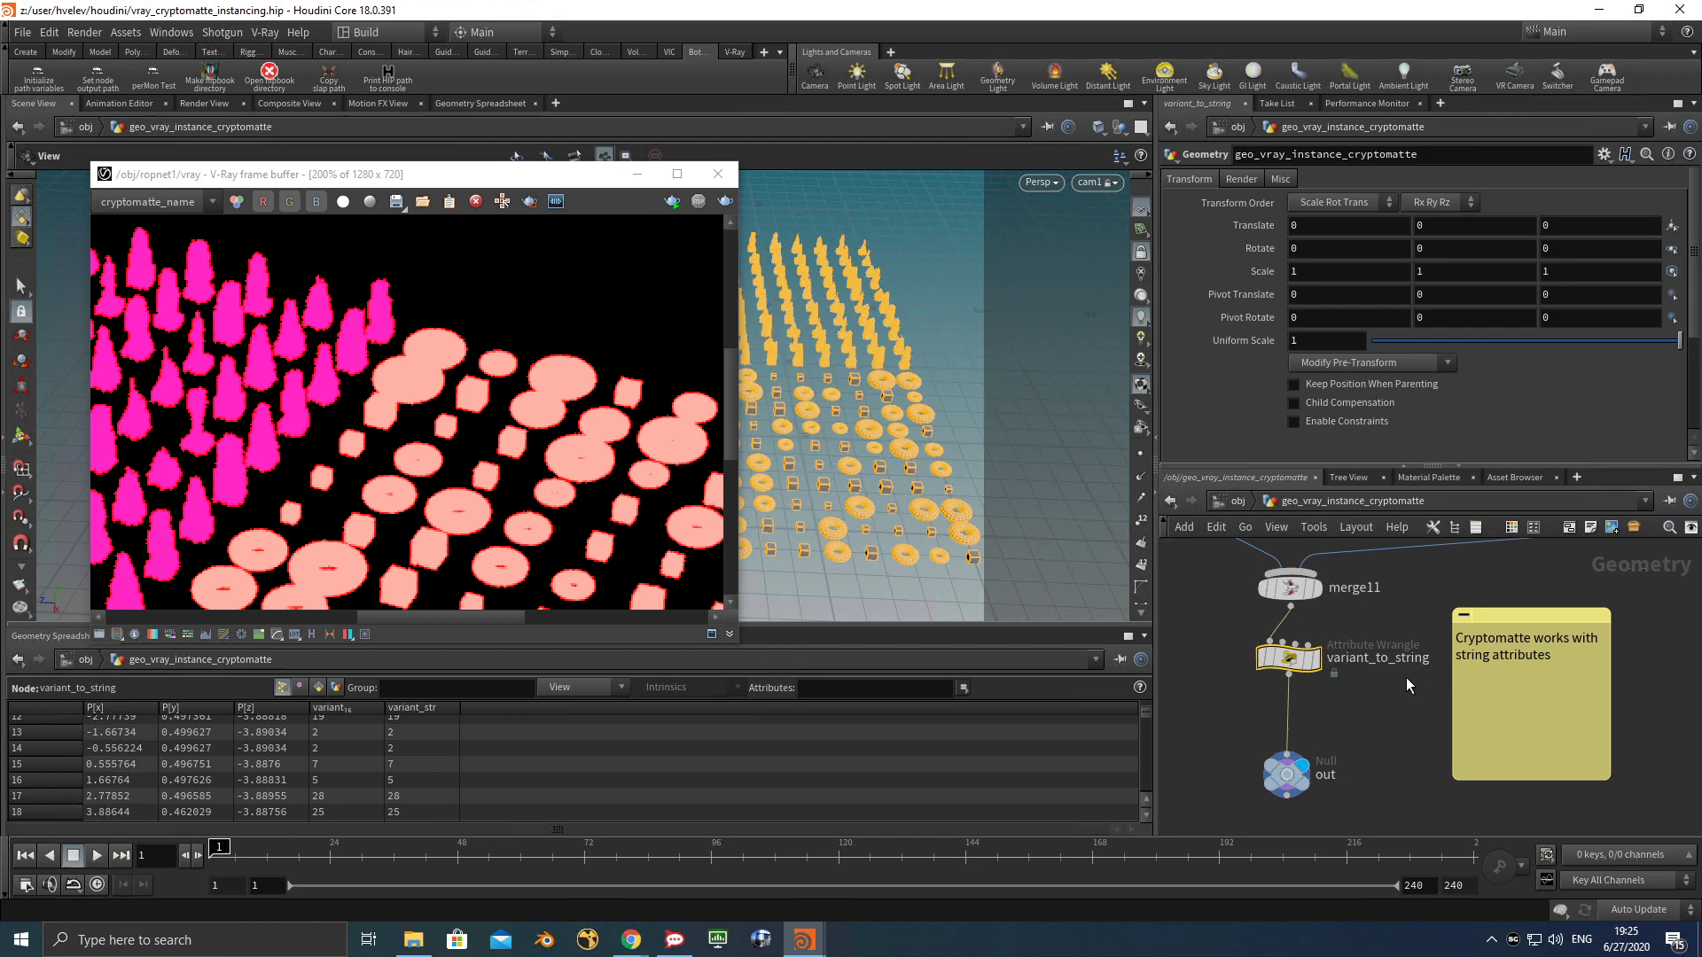
scroll(1469, 594, "down", 4)
middle_click_drag(1542, 567, 1413, 793)
scroll(1575, 687, "up", 4)
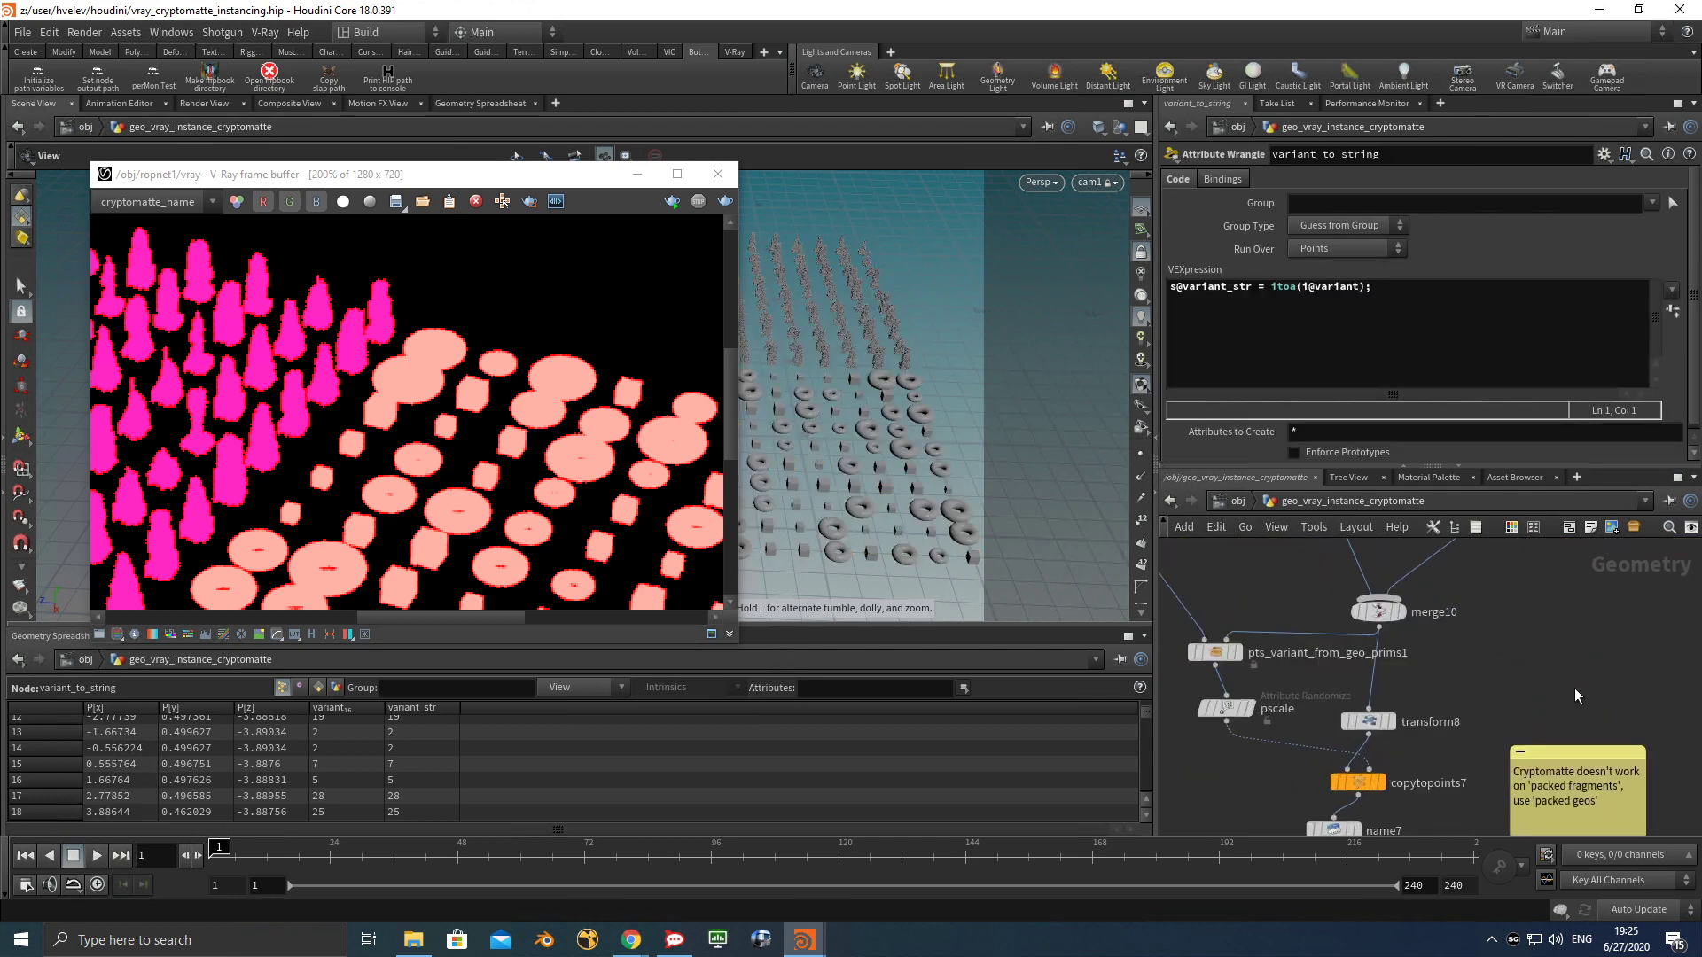
middle_click_drag(1561, 778, 1531, 738)
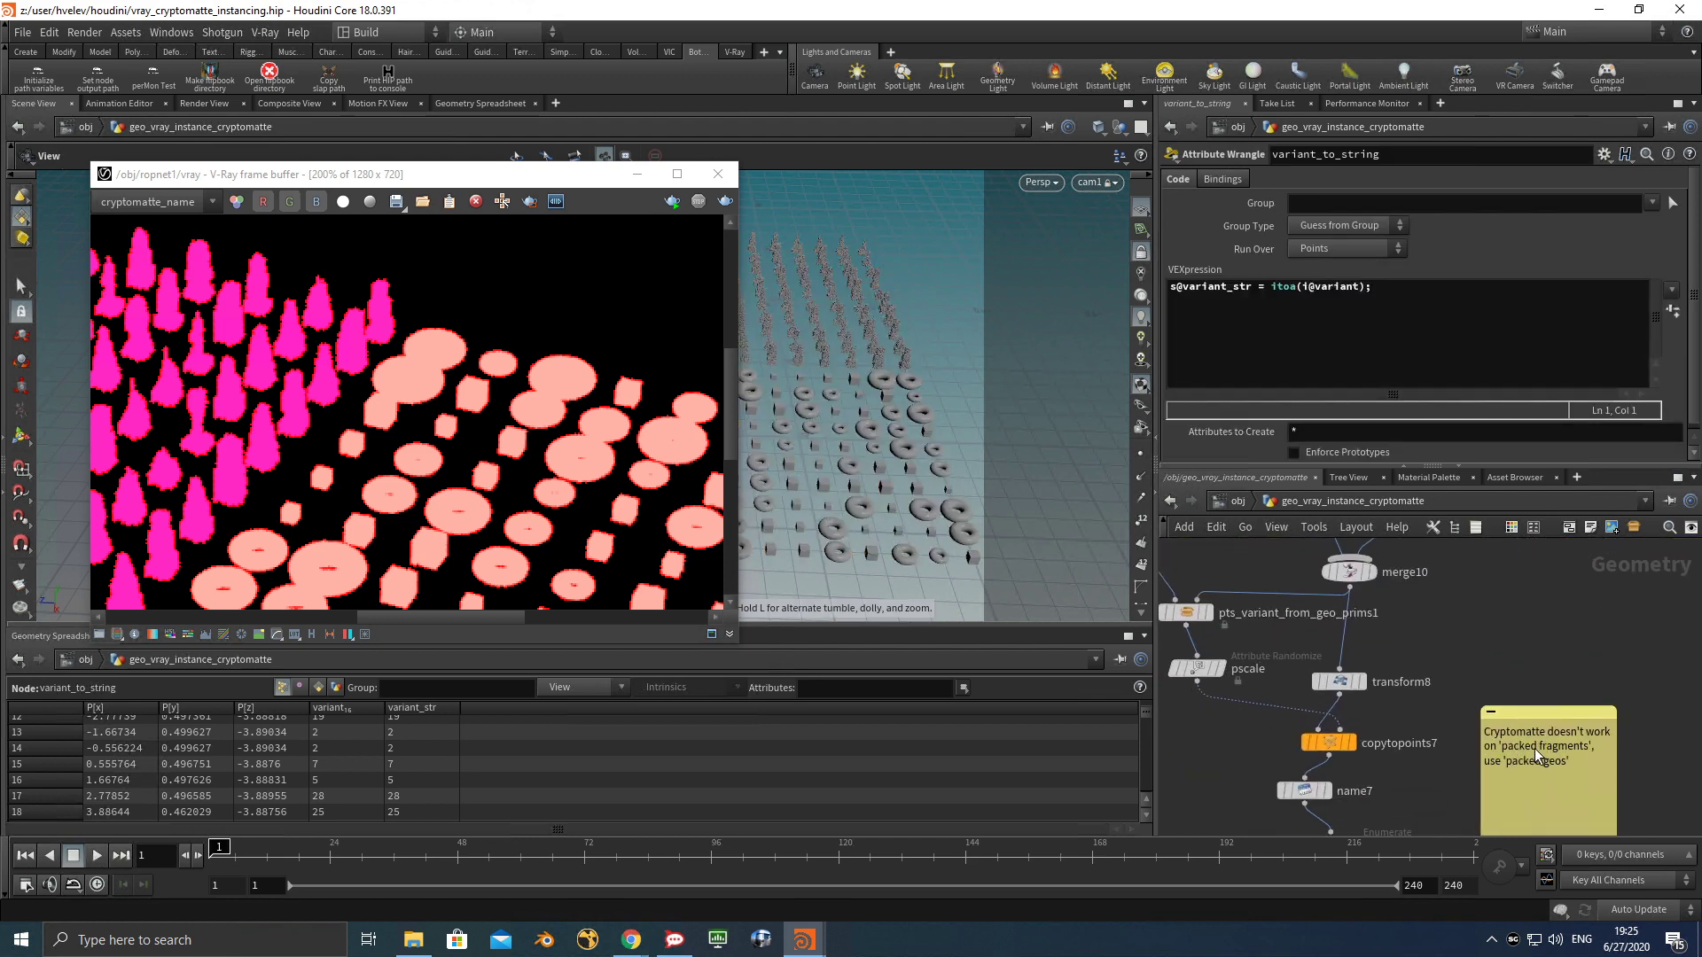
Review the tower and box-and-torus node streams from their sources through merge11 to the out node.
scroll(1477, 667, "down", 1)
middle_click_drag(1476, 667, 1549, 822)
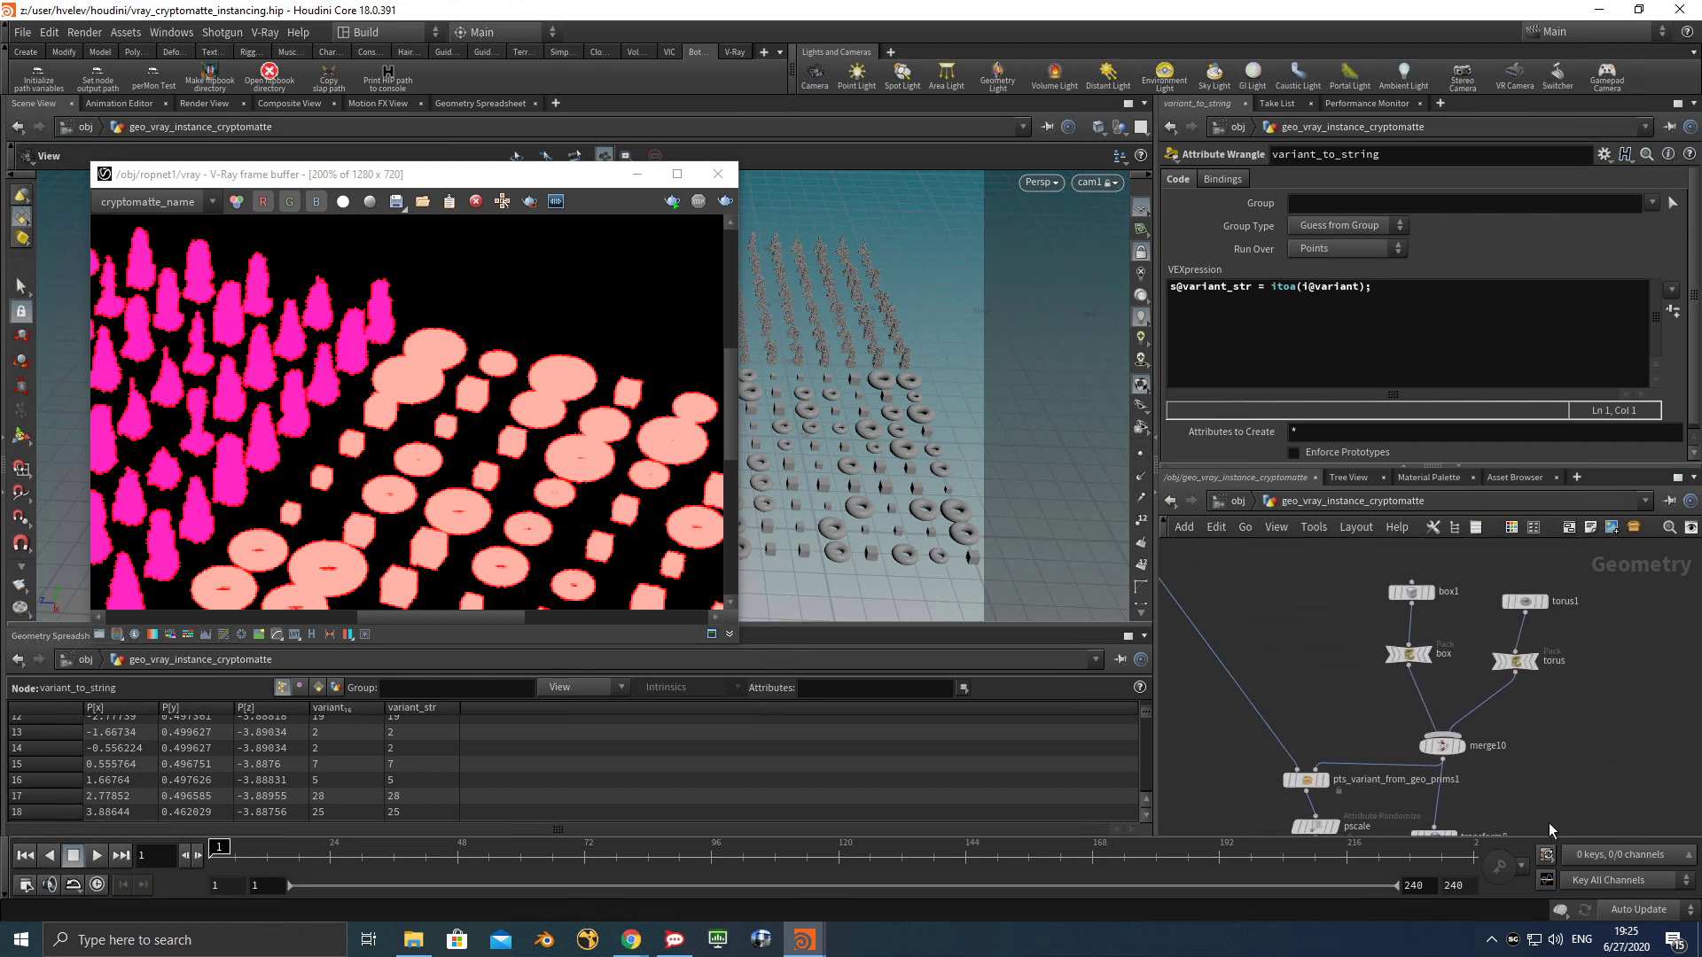
scroll(1549, 823, "down", 3)
scroll(1395, 695, "down", 3)
middle_click_drag(1395, 695, 1425, 757)
scroll(1425, 757, "up", 8)
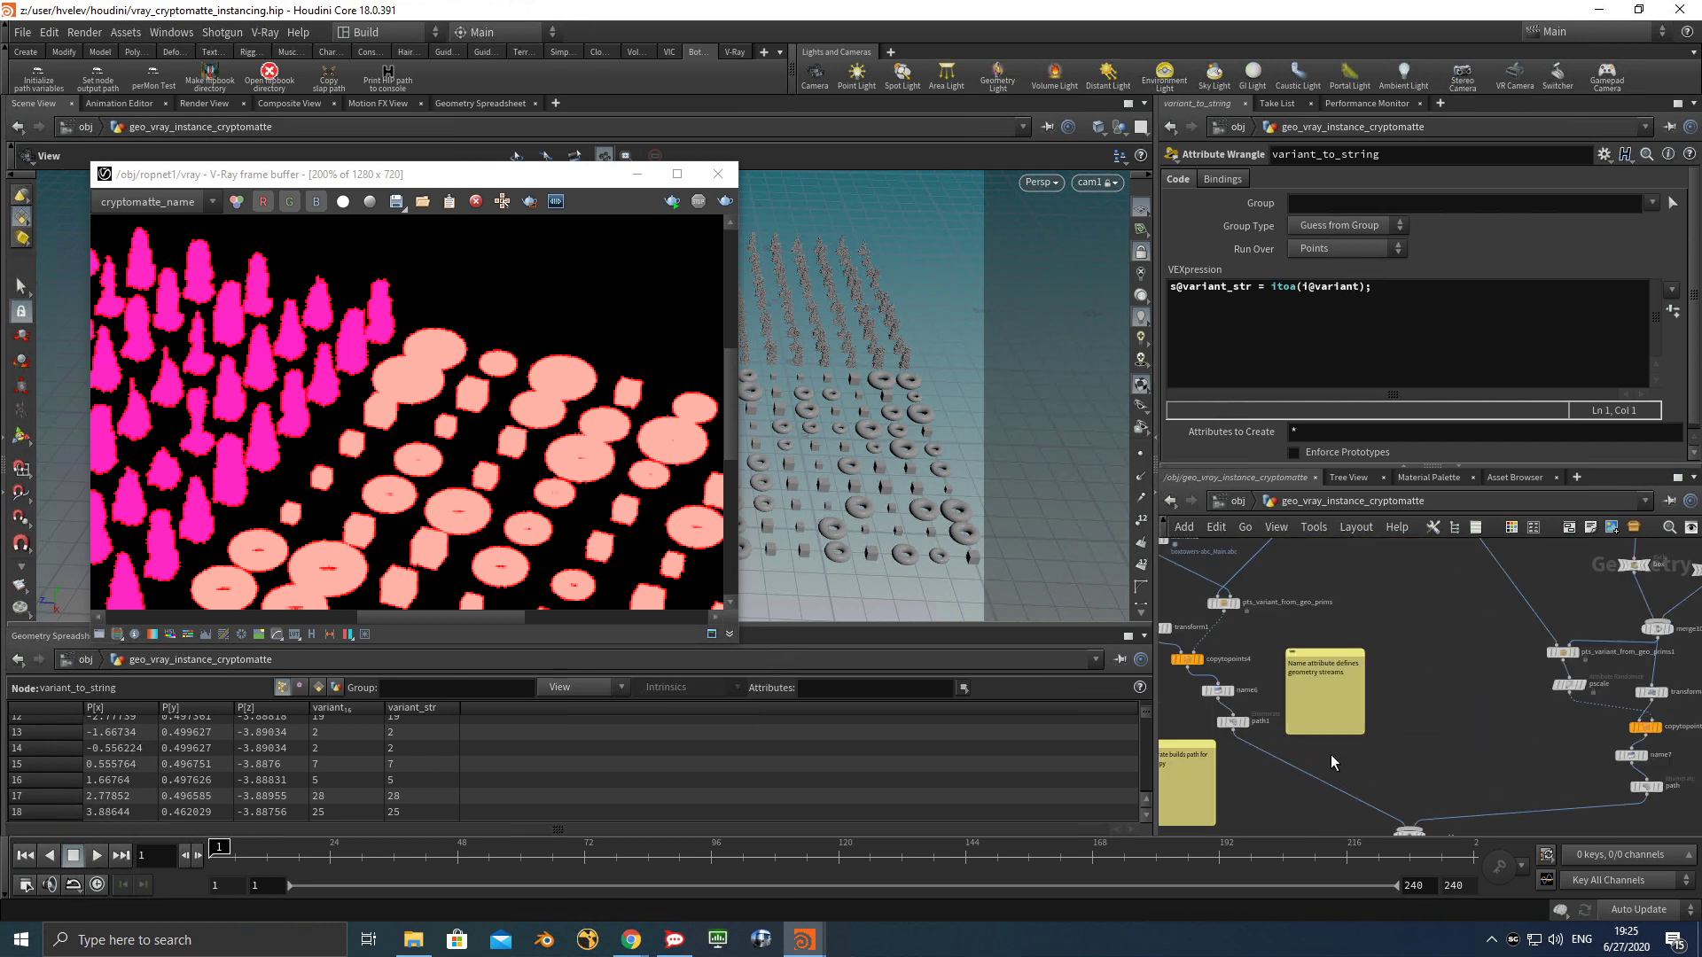
scroll(1529, 775, "down", 2)
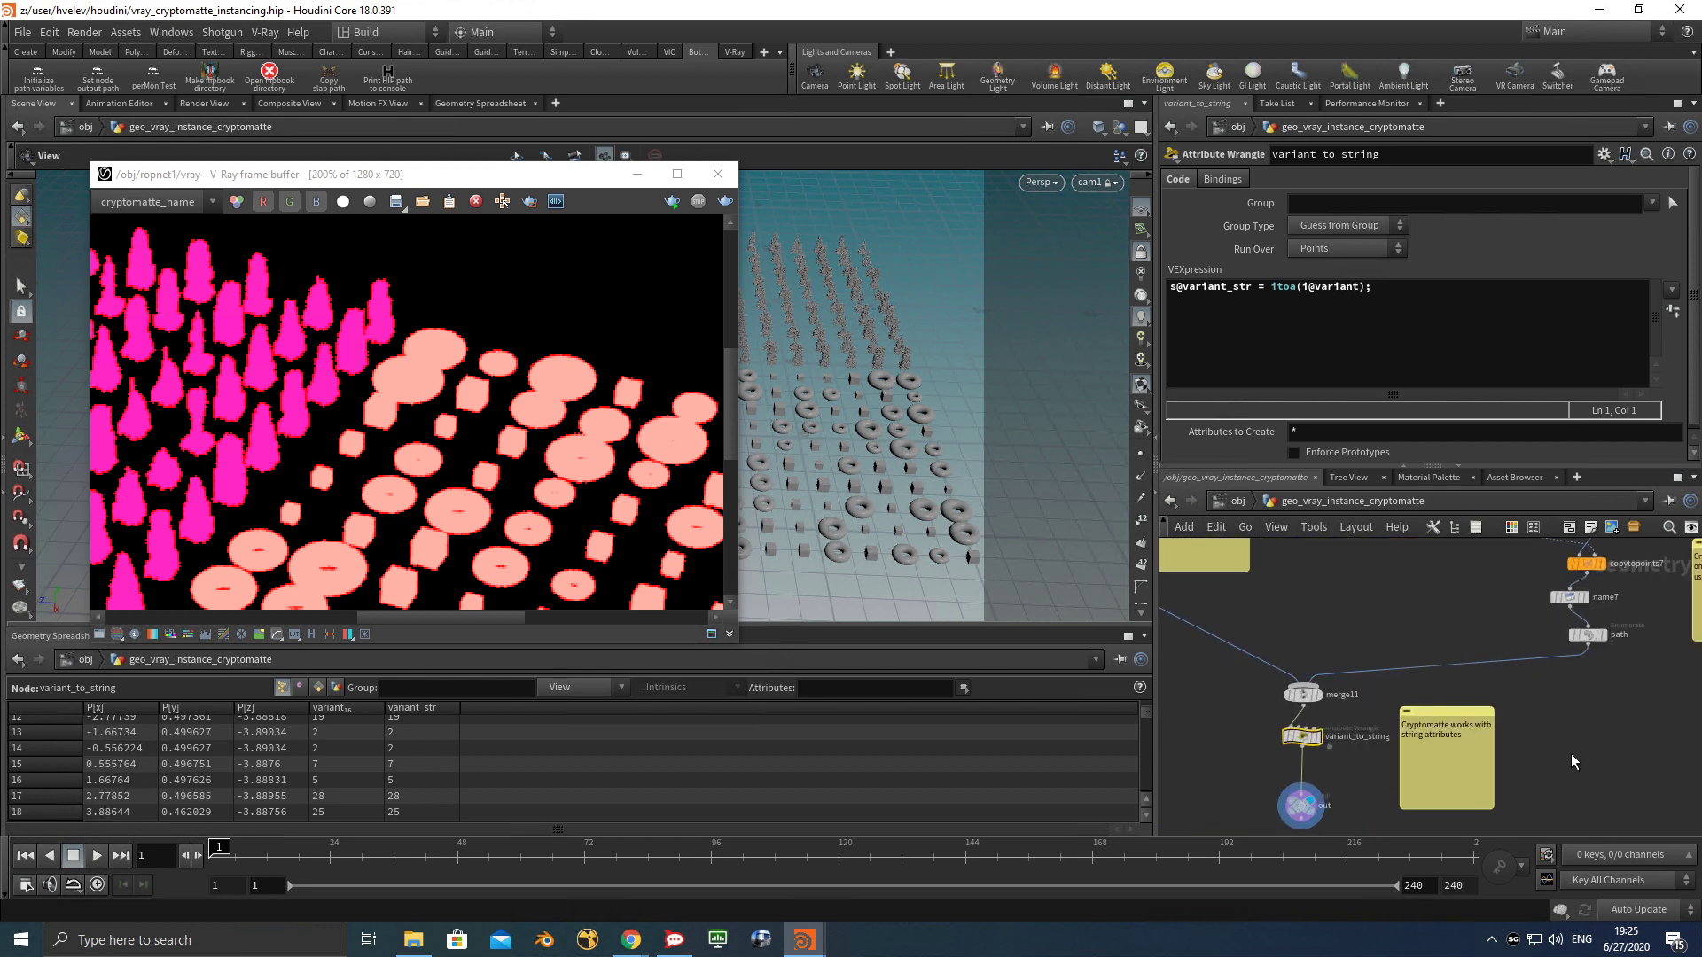
scroll(295, 222, "down", 1)
Display the cryptomatte_path channel in the V-Ray frame buffer.
left_click(165, 204)
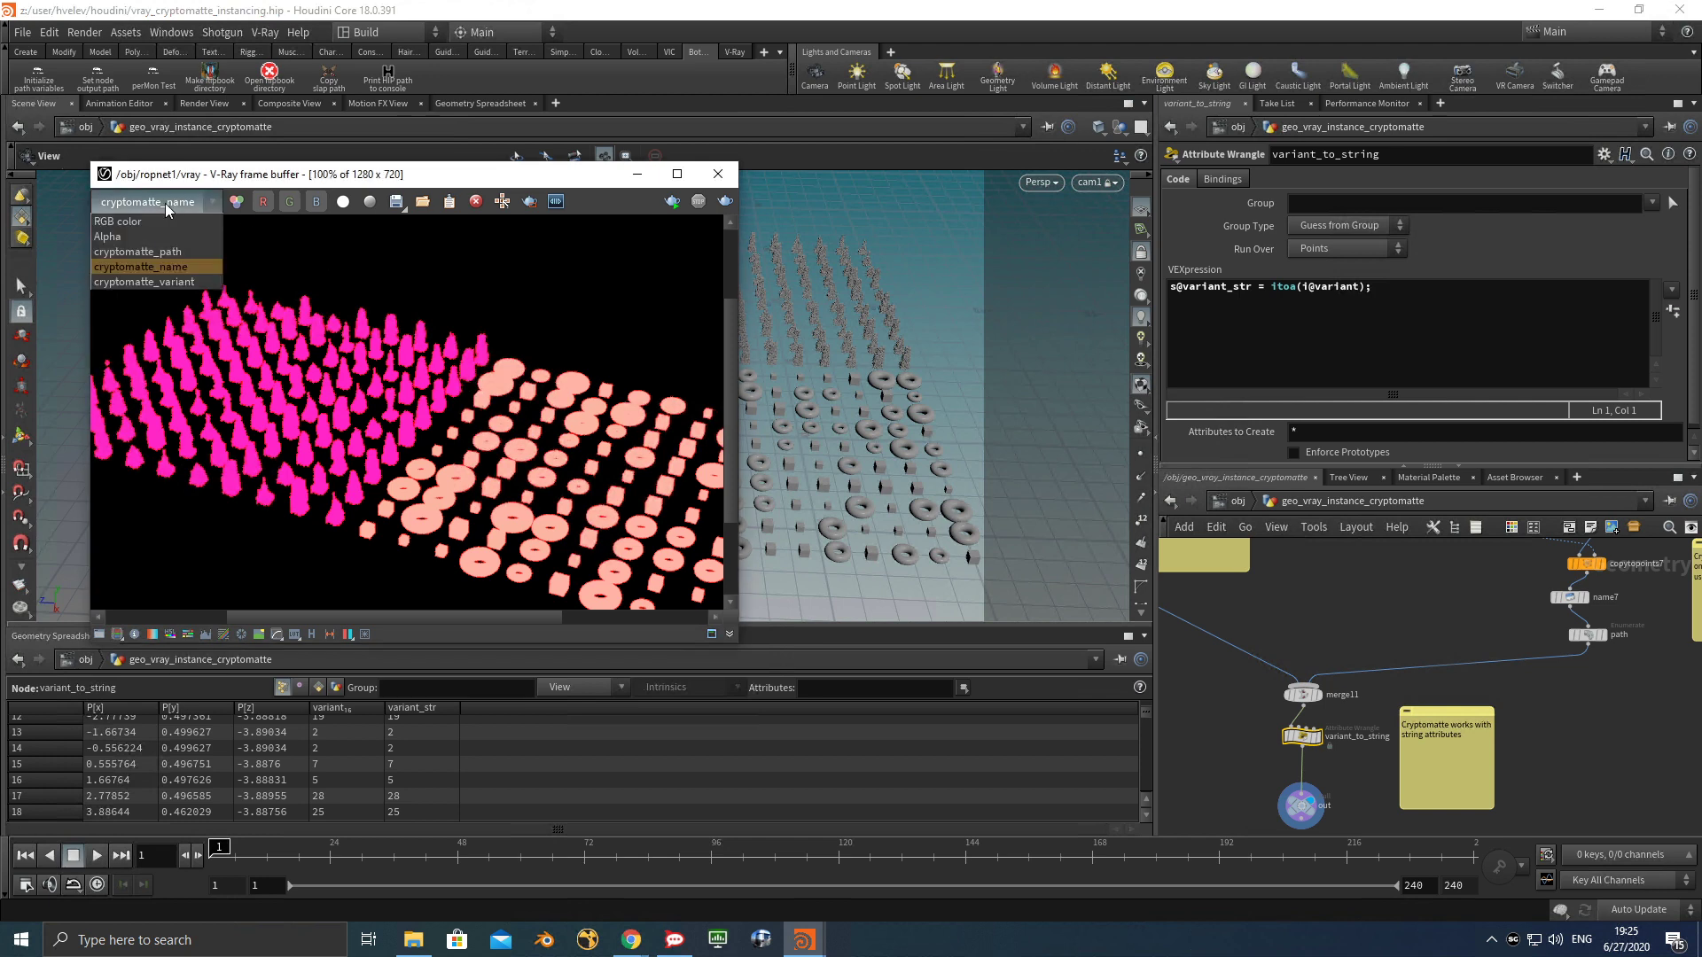
left_click(164, 253)
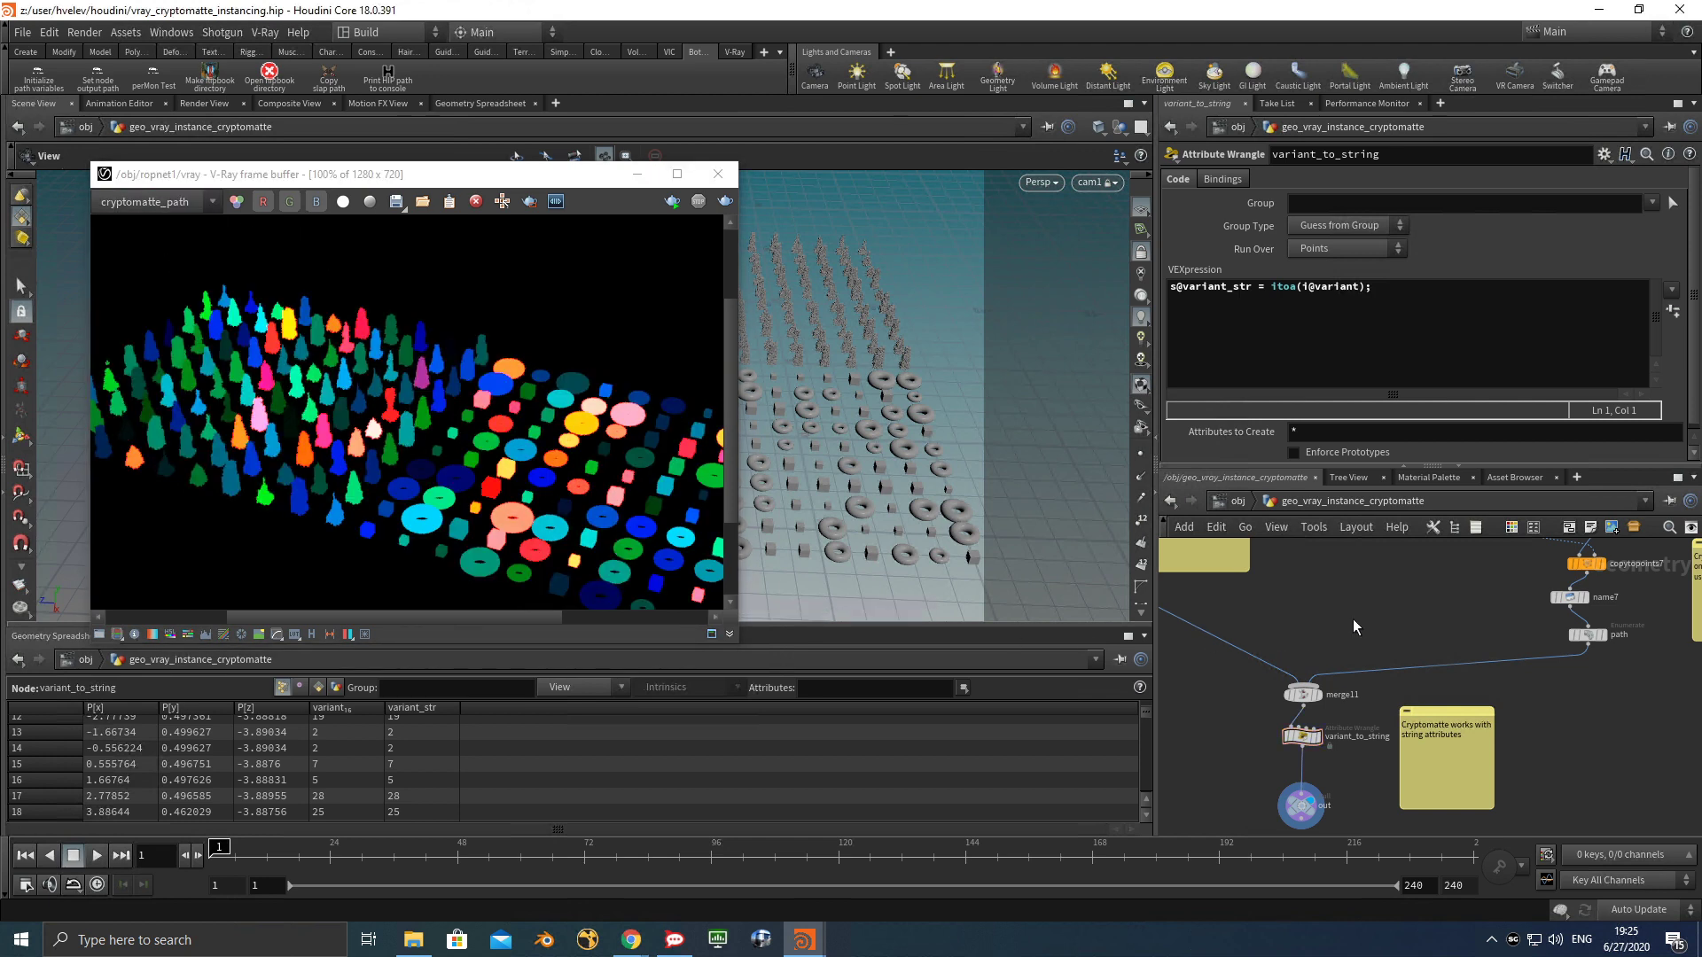